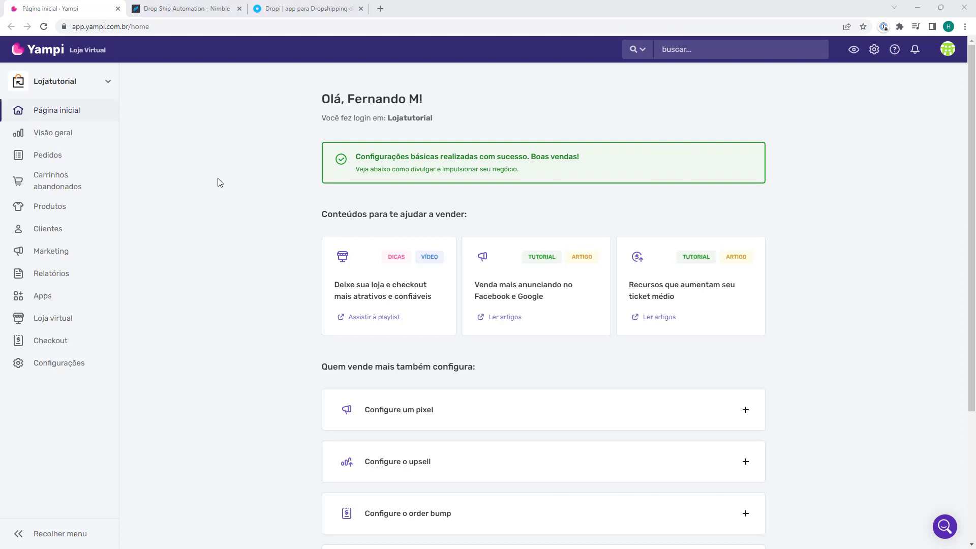
Look over the Nimble and Dropi dropshipping websites, then return to the Yampi store admin.
left_click(184, 8)
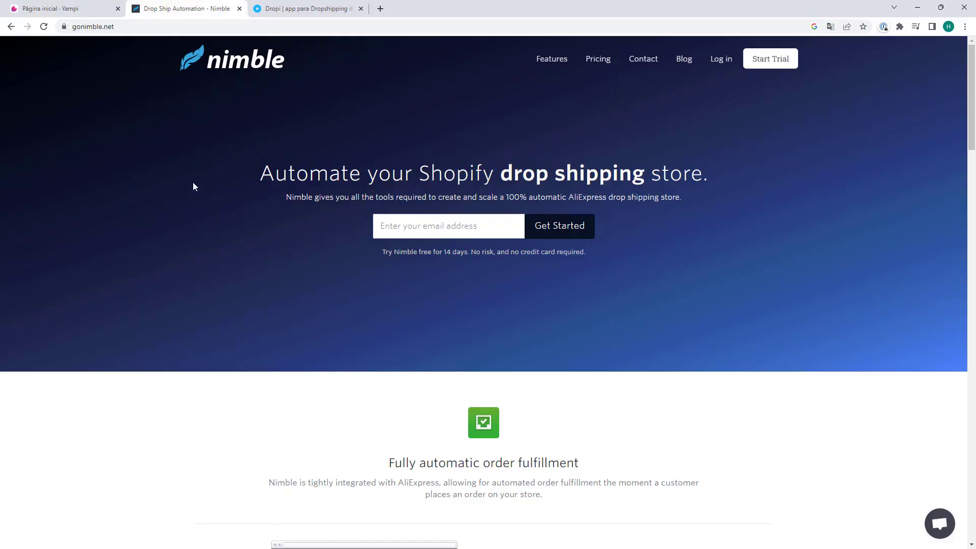
left_click(285, 10)
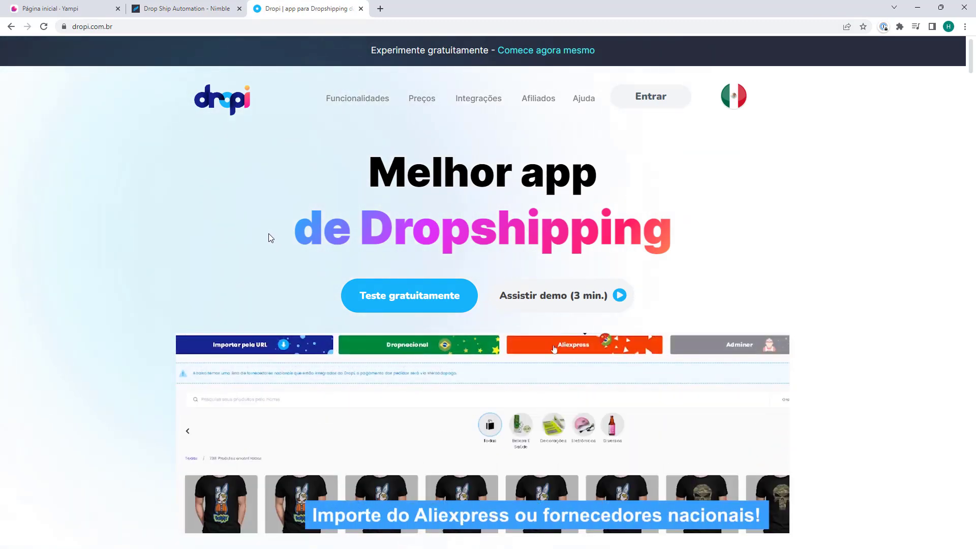
key("ctrl+1")
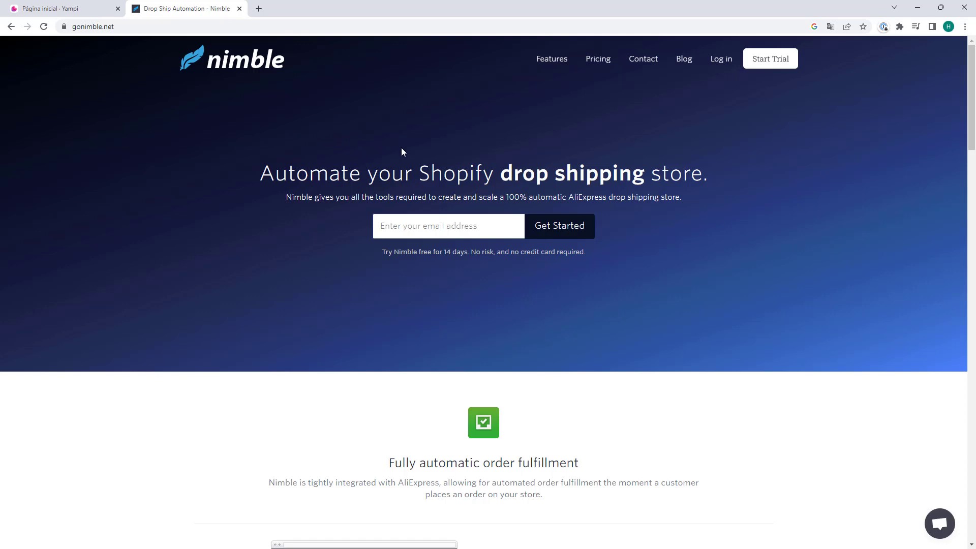
Create a Nimble trial account and choose Yampi as the store platform to connect.
left_click(769, 63)
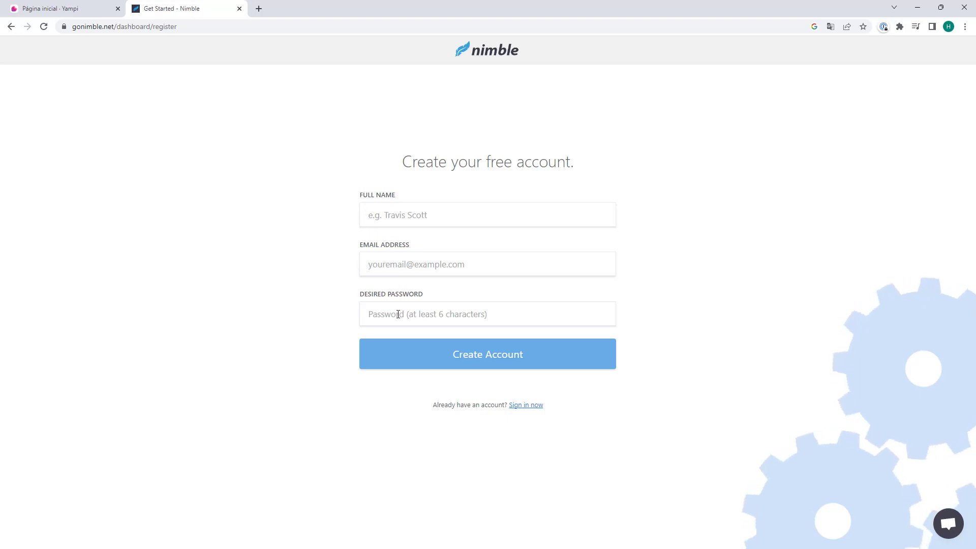
left_click(483, 352)
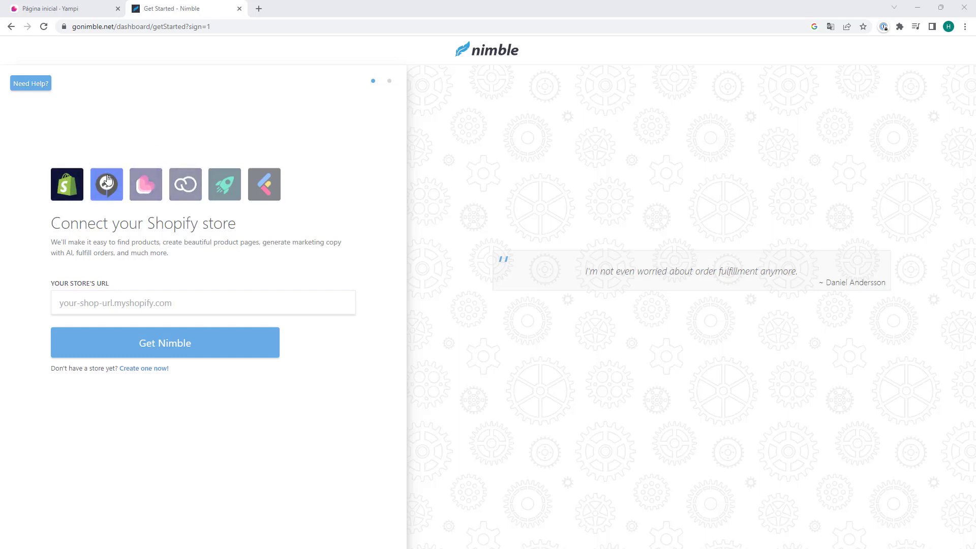
left_click(149, 186)
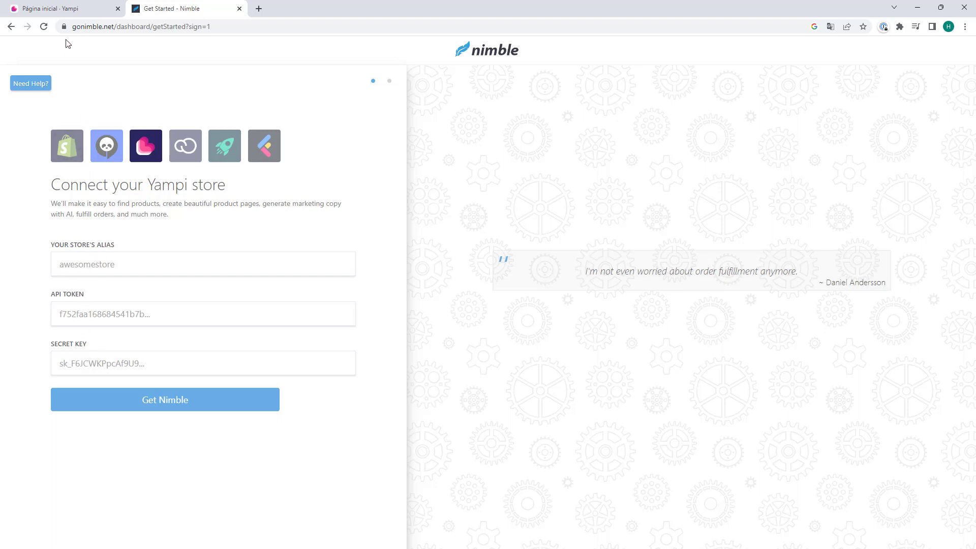
Open the API credentials in the Yampi account and enter lojatutorial3 as the store's alias in Nimble.
left_click(72, 8)
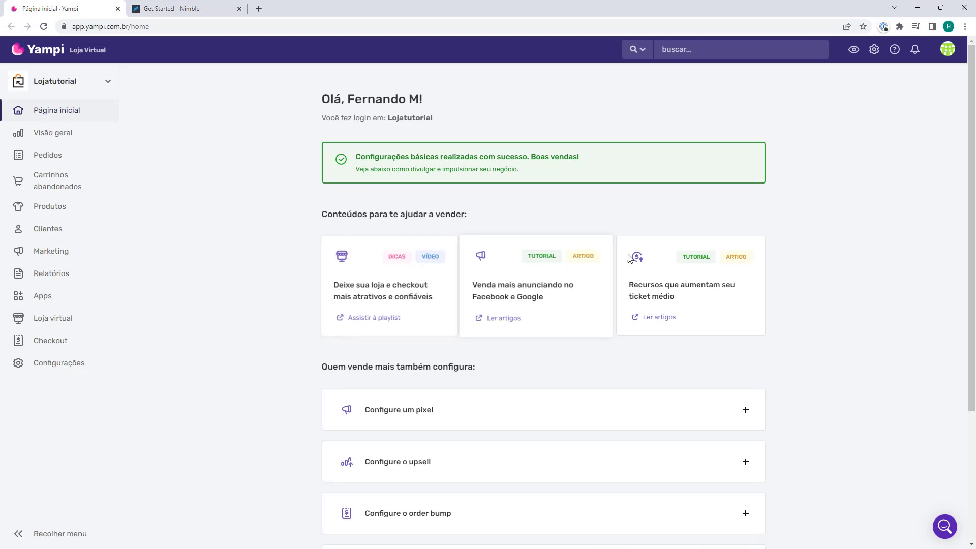
middle_click(948, 50)
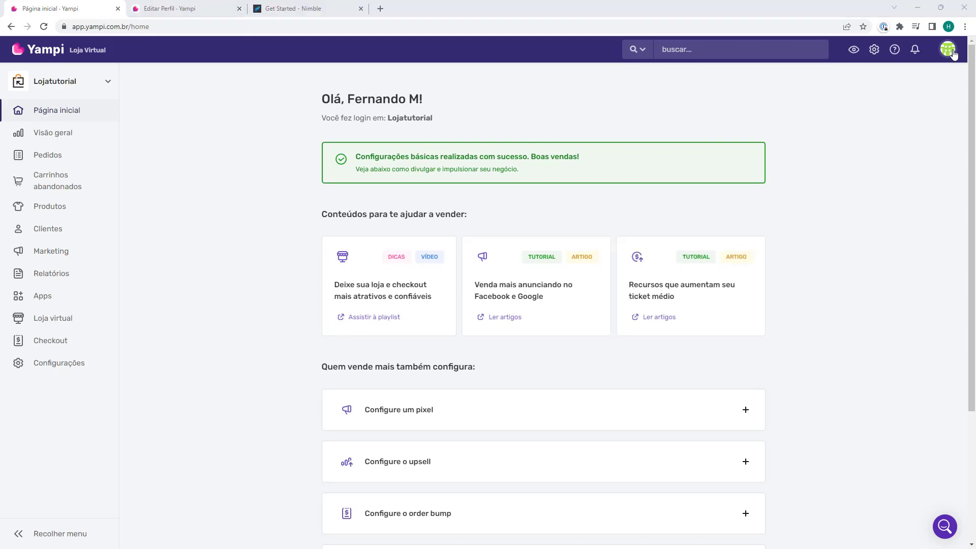
left_click(949, 51)
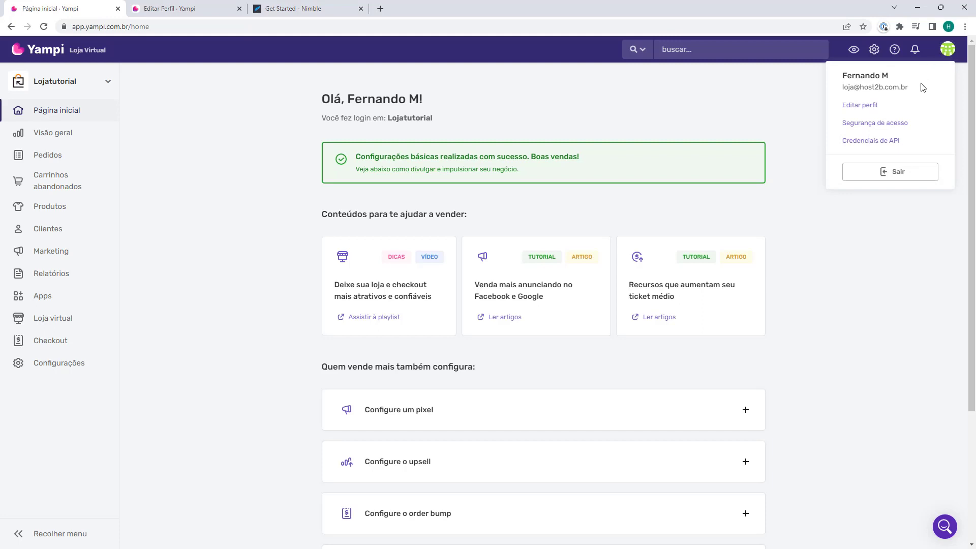
left_click(872, 144)
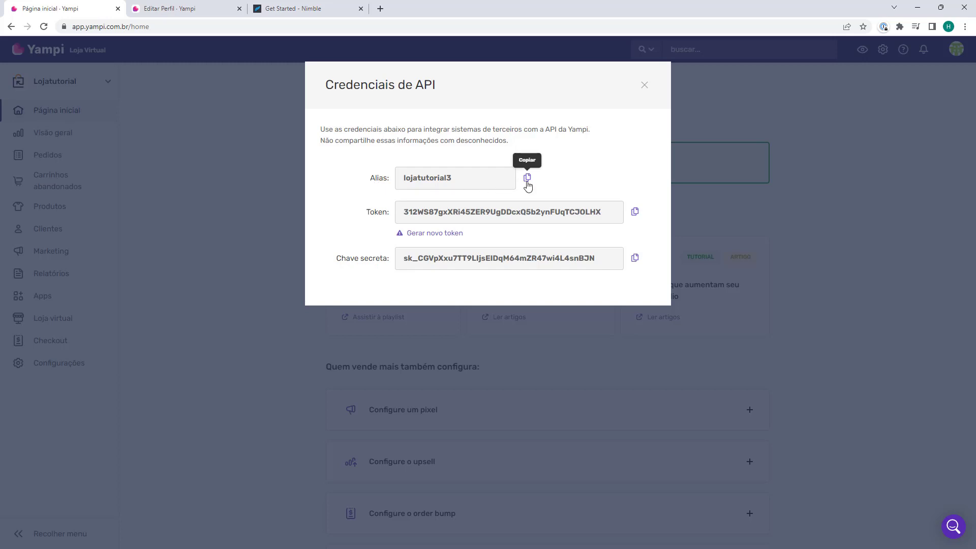
middle_click(193, 10)
left_click(187, 8)
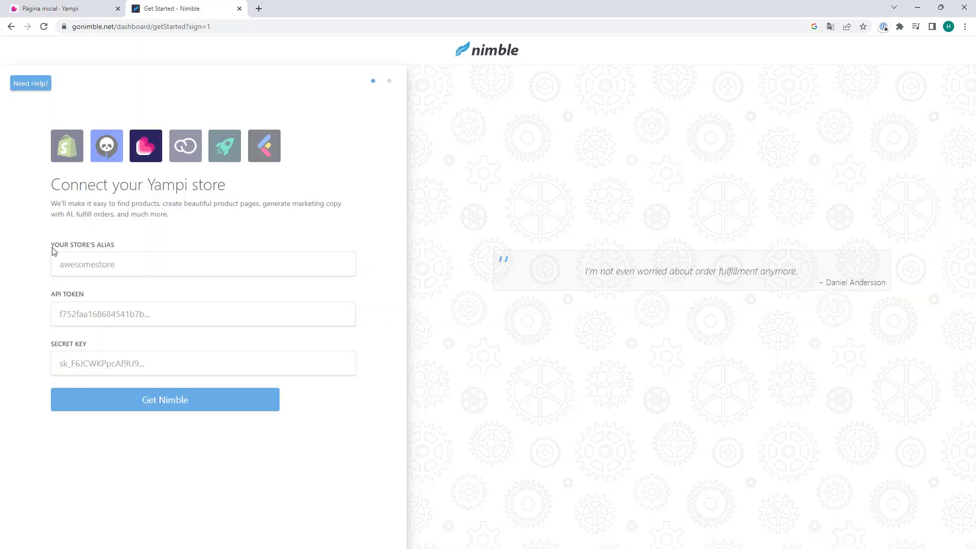
type("lojatutorial3")
Copy the API token from Yampi's credentials and paste it into Nimble's API token field.
left_click(66, 8)
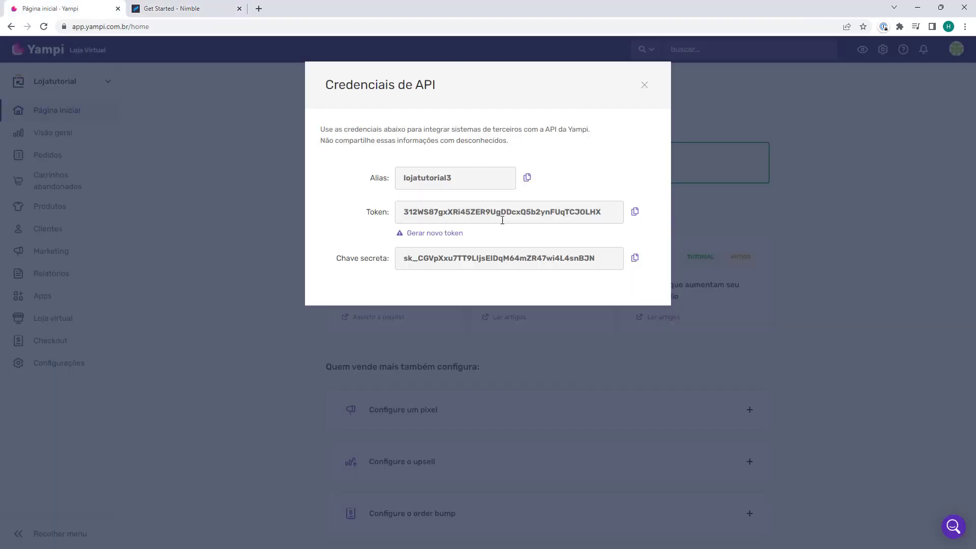
left_click(635, 213)
left_click(204, 14)
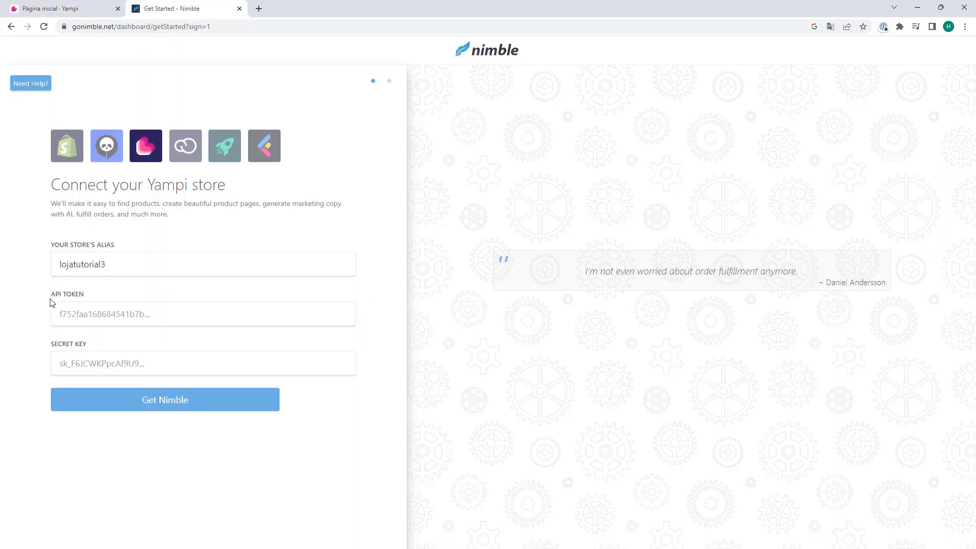
key("ctrl+v")
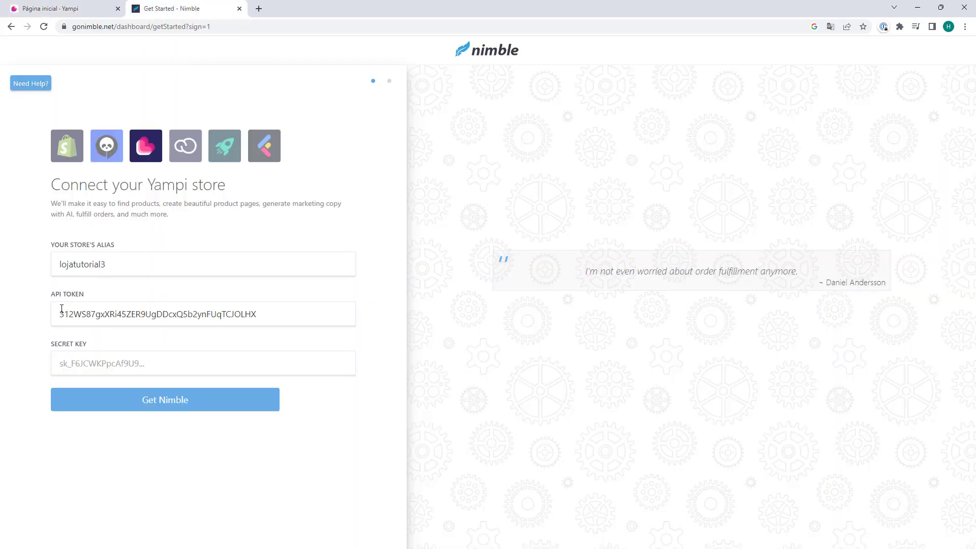
Copy the secret key from Yampi into Nimble's secret key field and submit the store connection.
left_click(78, 8)
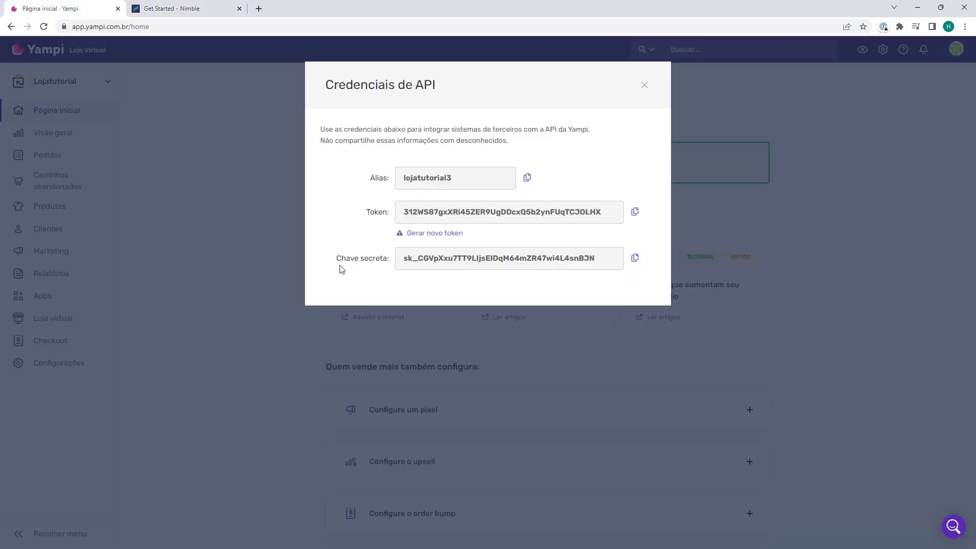
left_click(635, 259)
left_click(193, 9)
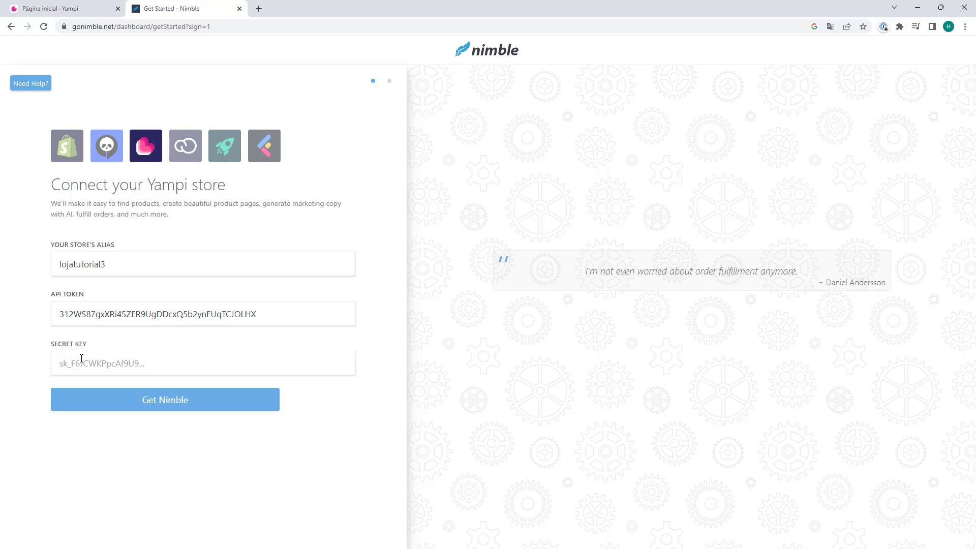
key("ctrl+v")
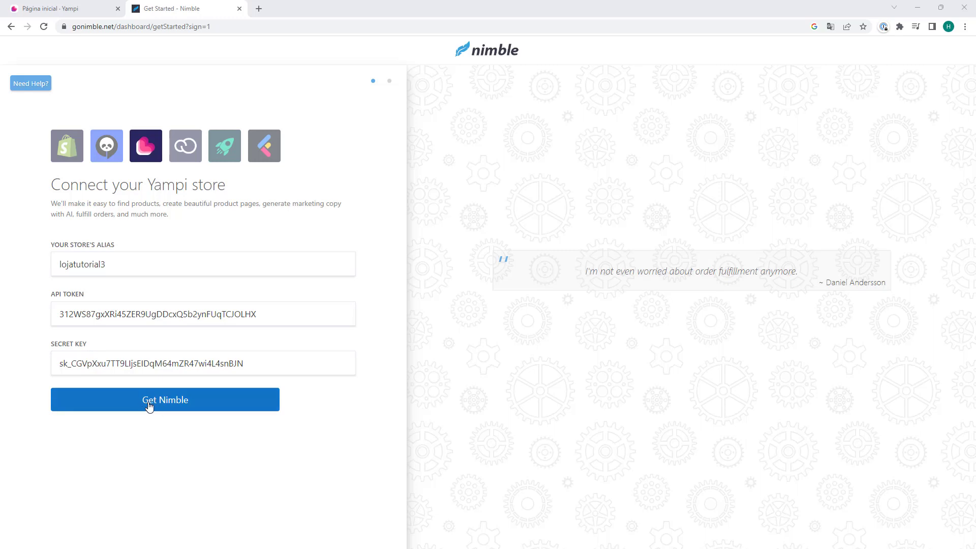
left_click(161, 406)
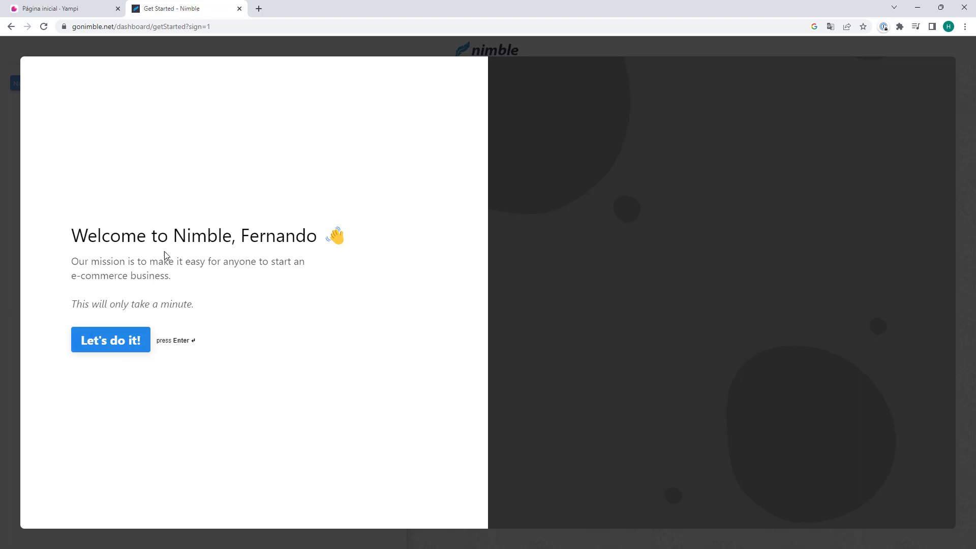
Start the onboarding survey and choose generating product descriptions & ads with AI and finding trending winning products as the goals.
left_click(110, 346)
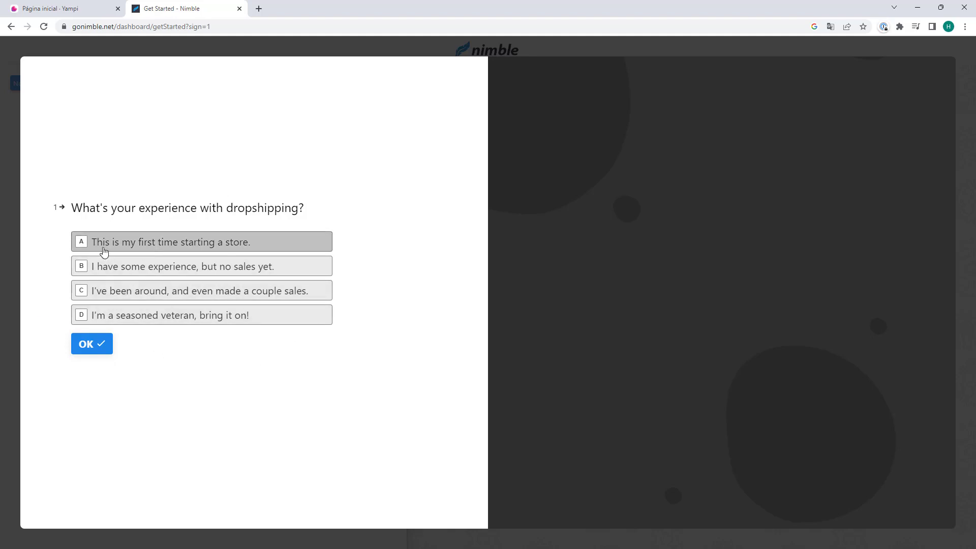
left_click(100, 352)
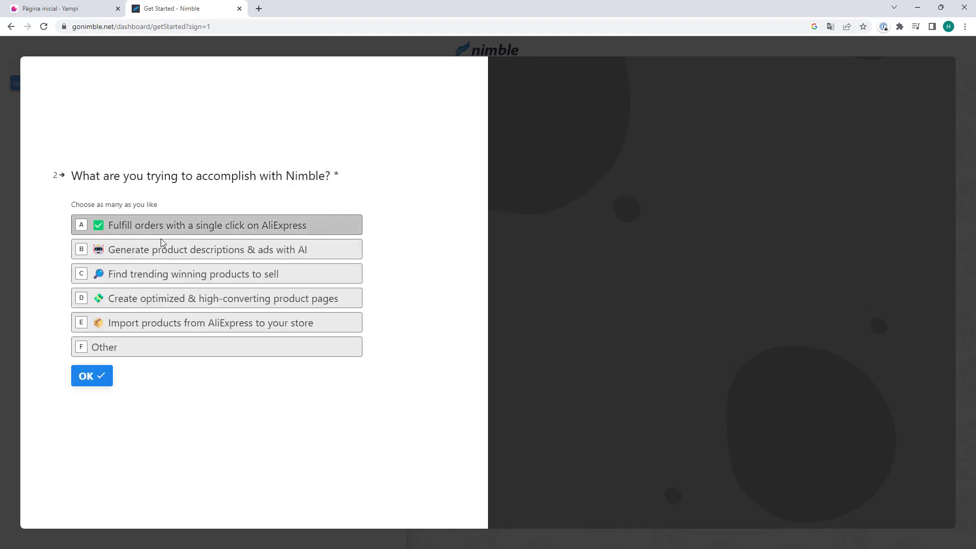
left_click(135, 254)
left_click(135, 271)
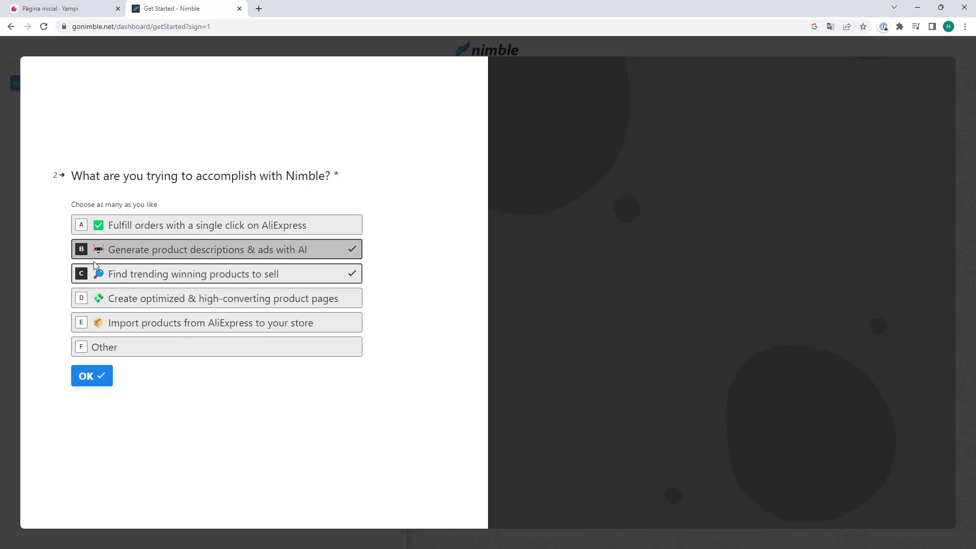
left_click(90, 382)
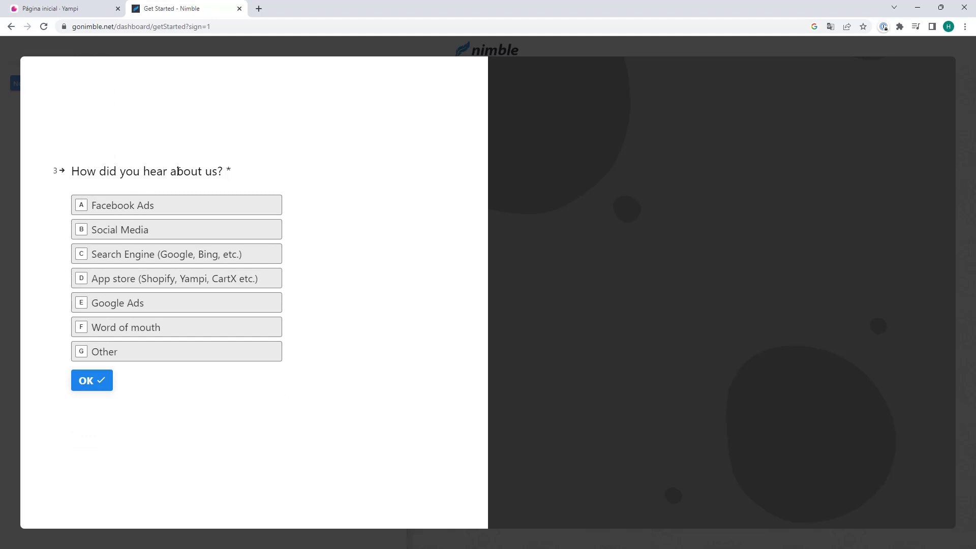
Answer how you heard about Nimble with the custom option "Host2b Youtube".
key("a")
left_click(111, 356)
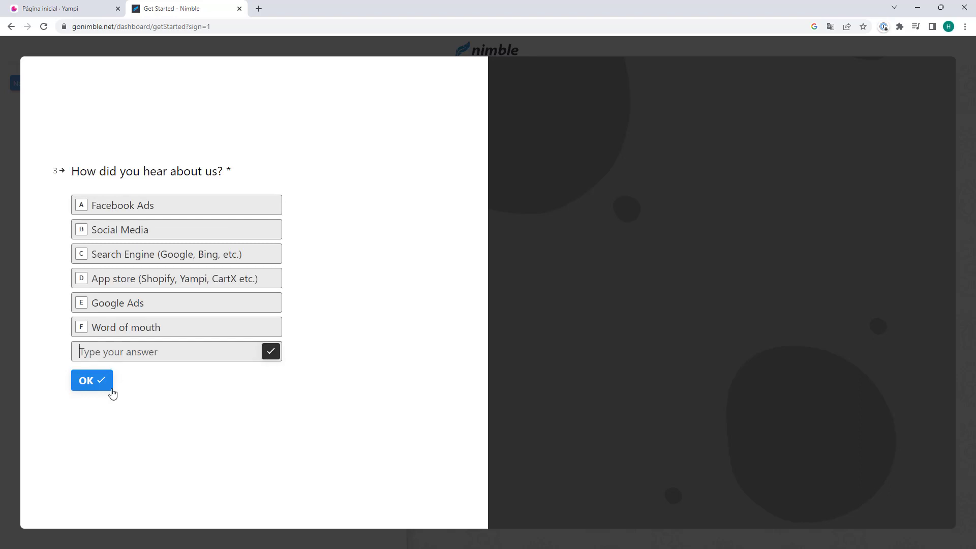
type("Host2b Youtube")
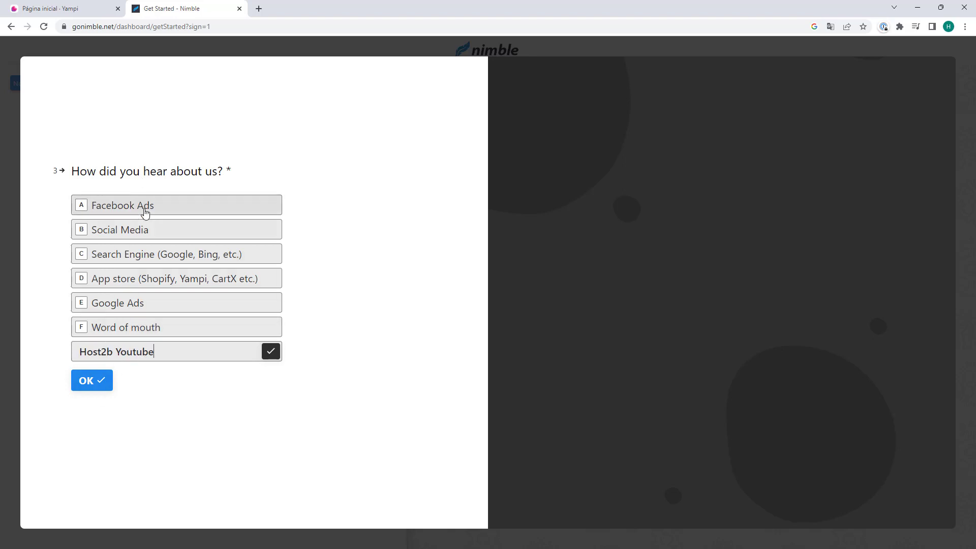
left_click(91, 388)
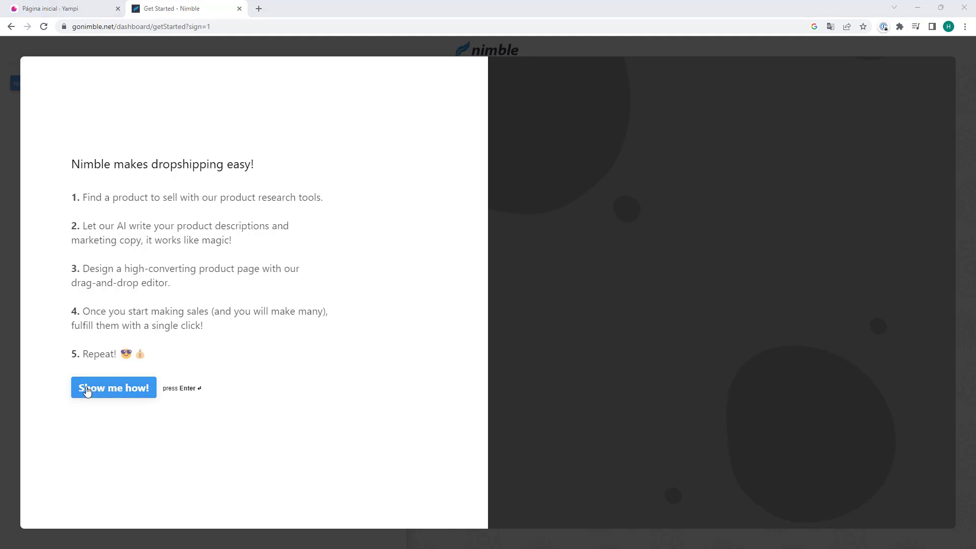
Go through the four introductory onboarding pages and continue to the Nimble dashboard.
left_click(116, 392)
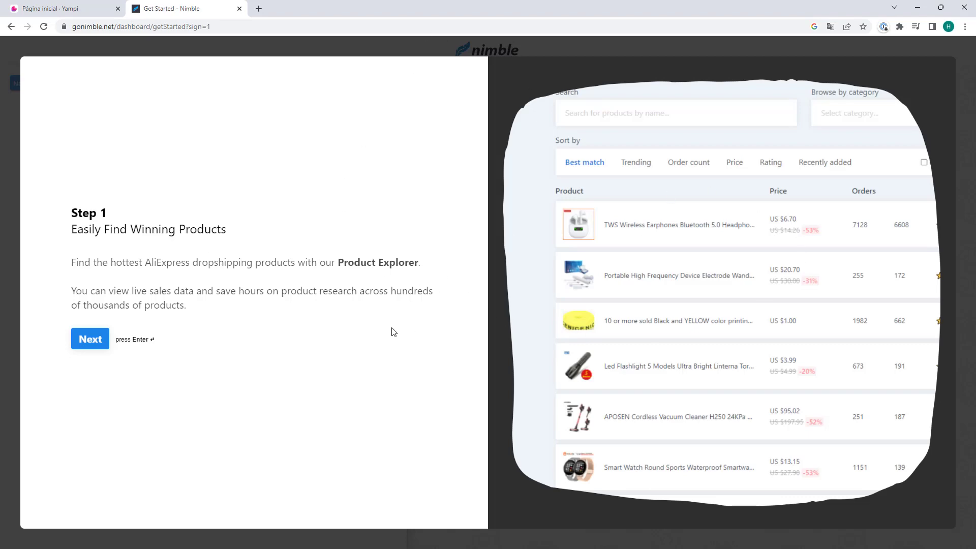
left_click(96, 339)
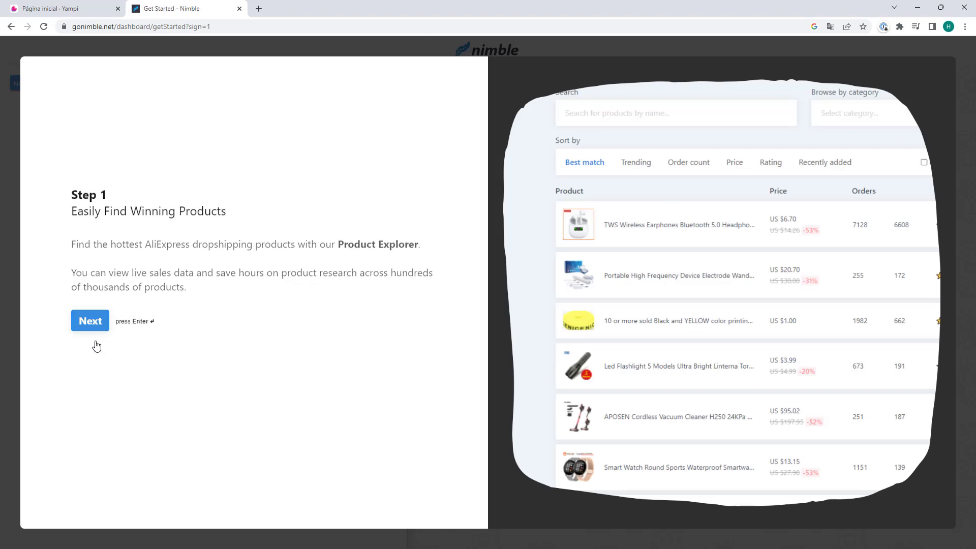
left_click(92, 365)
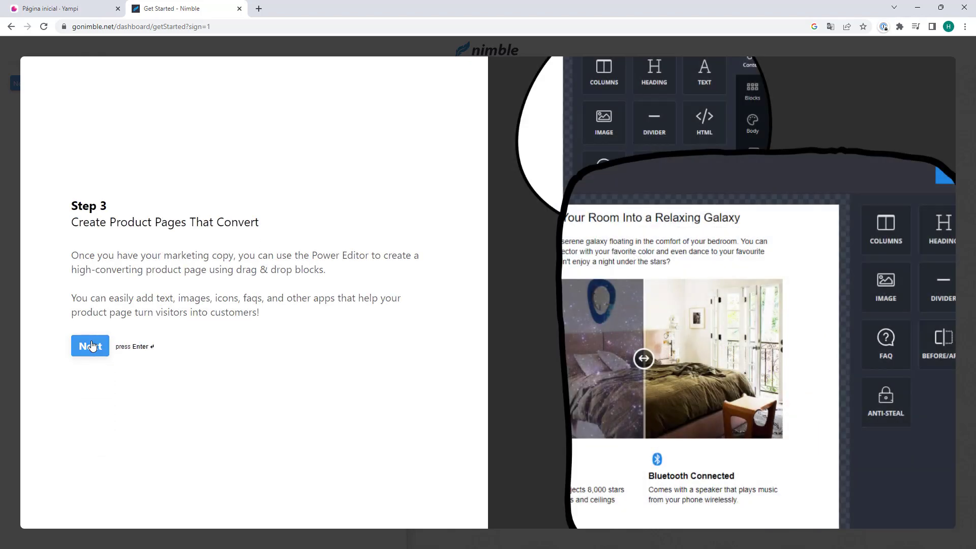
left_click(92, 346)
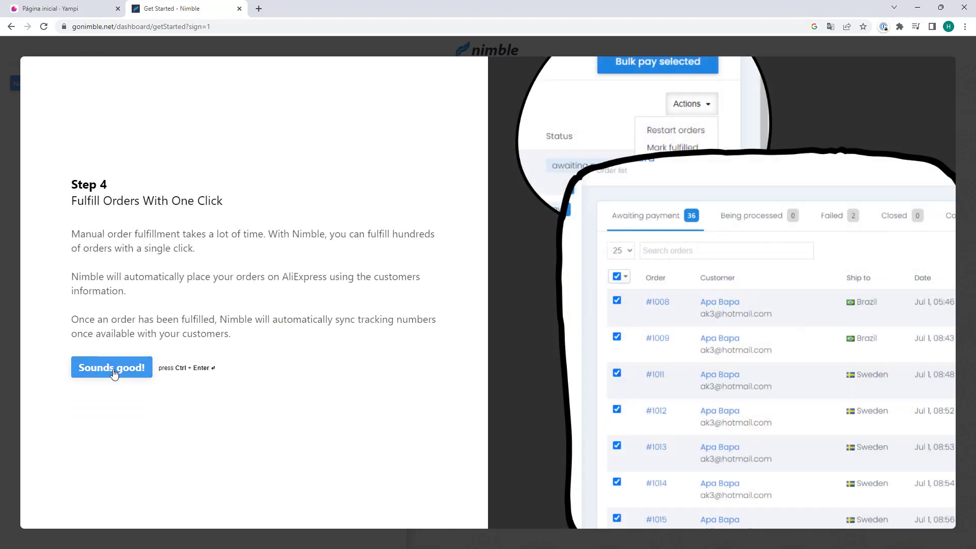
left_click(114, 374)
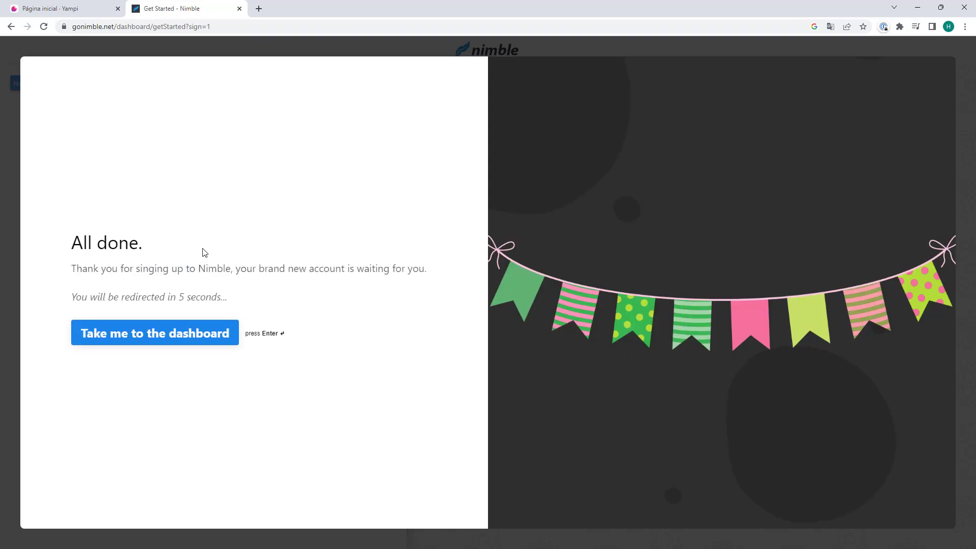
key("Return")
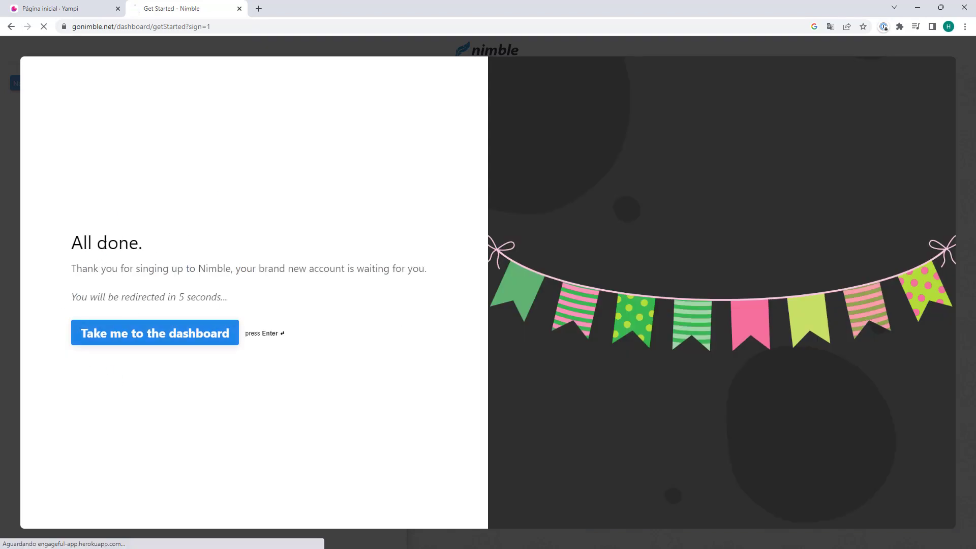
left_click(151, 336)
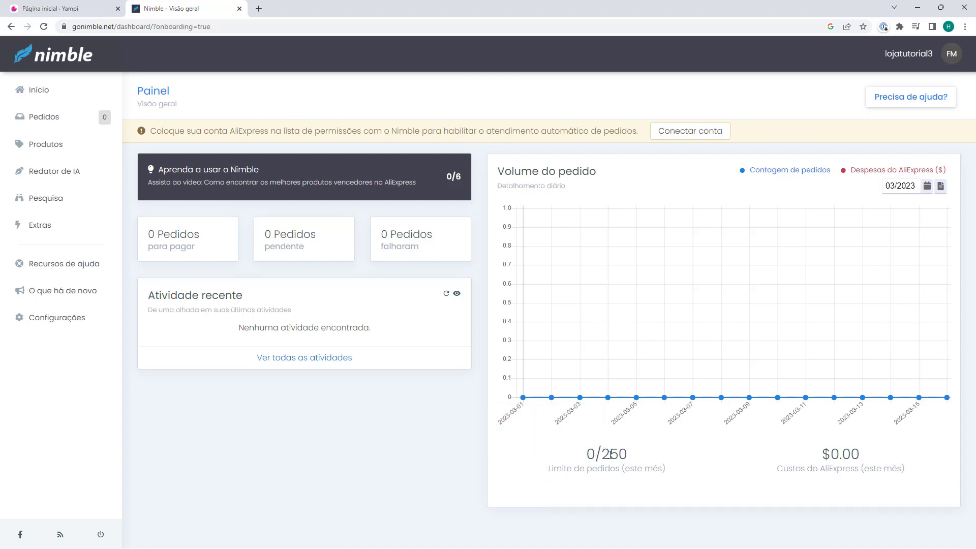
Examine the monthly order limit in the dashboard's order volume section.
left_click_drag(610, 455, 628, 454)
left_click(628, 454)
left_click_drag(600, 459, 628, 454)
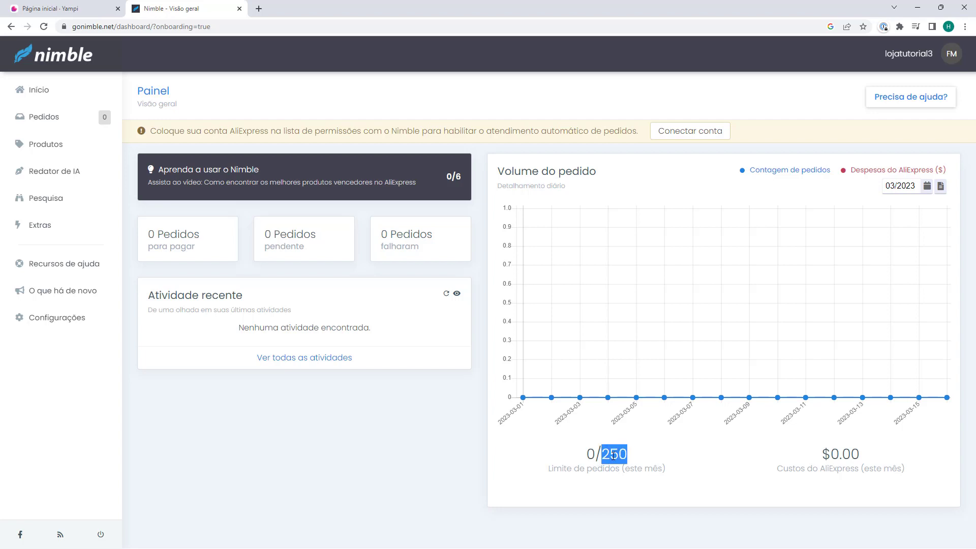
left_click(618, 456)
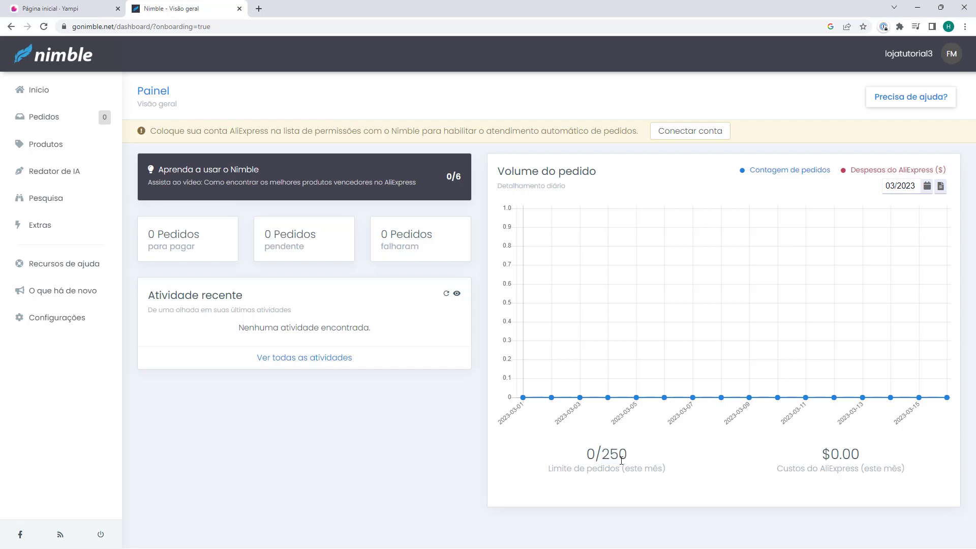
double_click(619, 459)
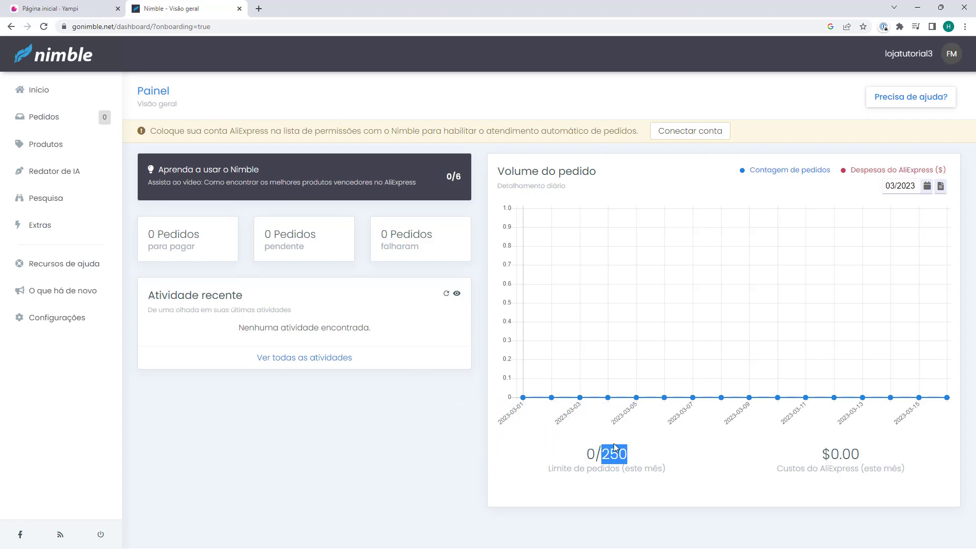
left_click(606, 458)
left_click_drag(606, 459, 631, 459)
left_click(603, 461)
left_click_drag(603, 460, 629, 459)
left_click(454, 444)
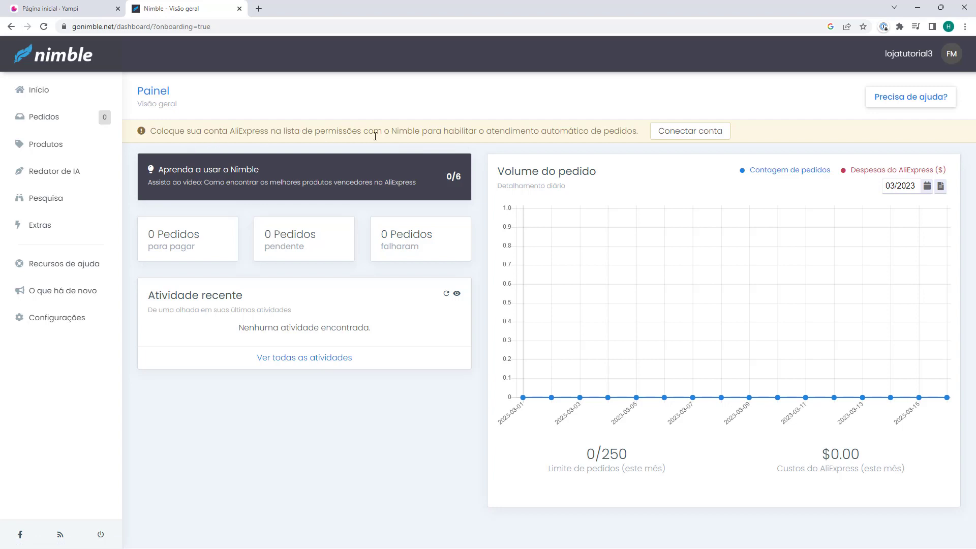
Connect the AliExpress account to Nimble, accepting the main-account notice and authorizing Nimble's access on AliExpress.
left_click(690, 137)
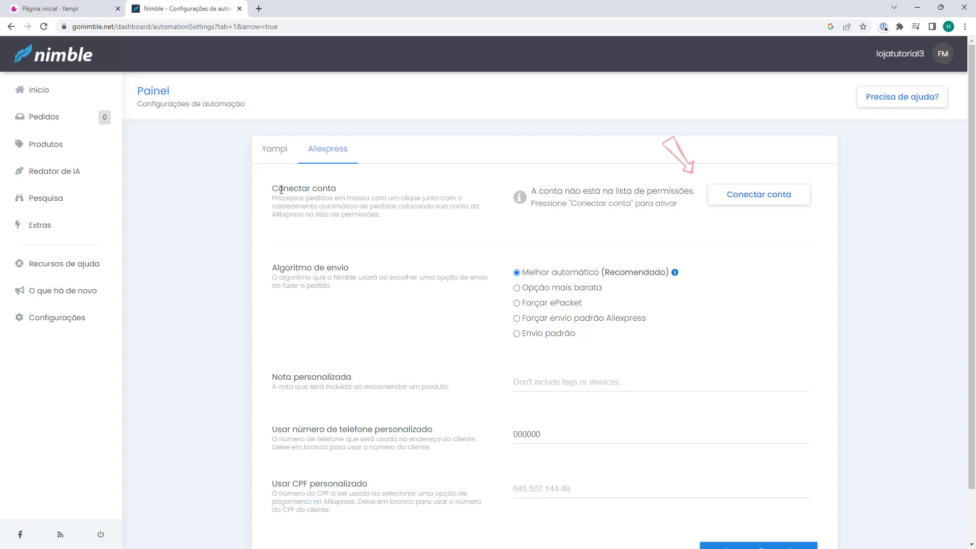
left_click(750, 202)
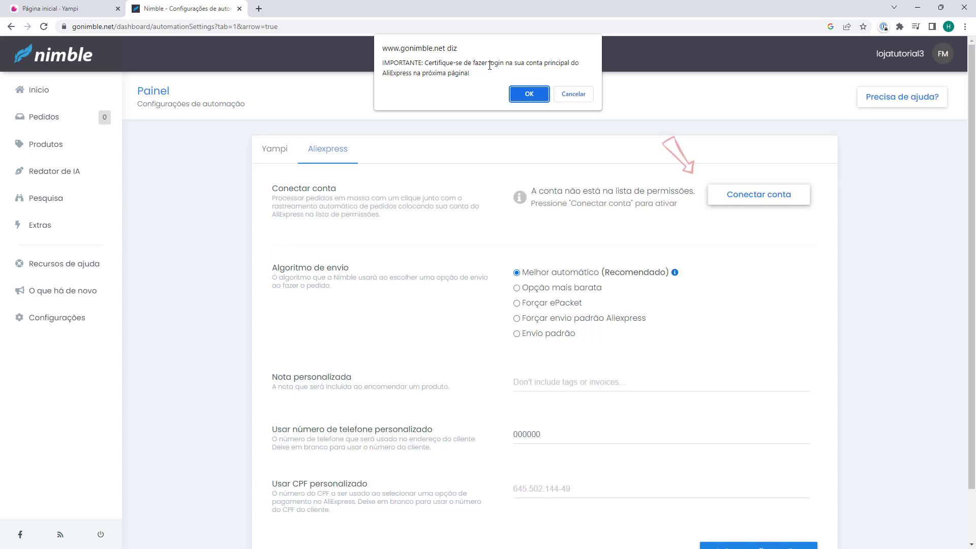
left_click(528, 97)
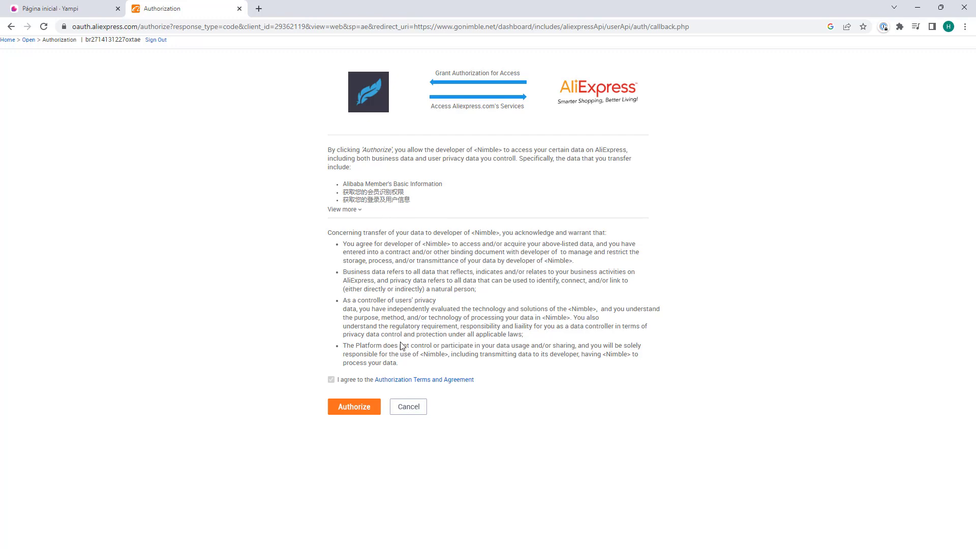
left_click(349, 414)
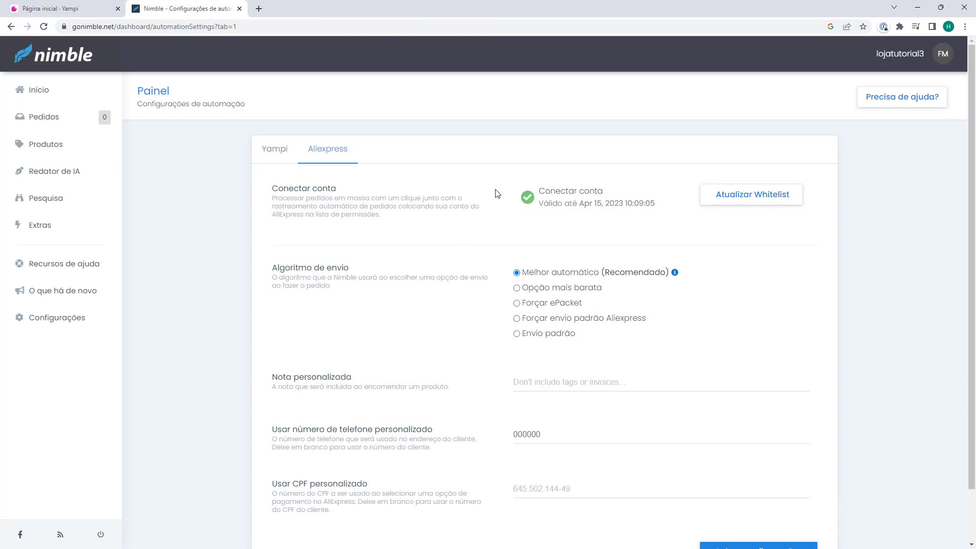
Review the shipping algorithm and custom note options in the AliExpress automation settings.
scroll(498, 194, "down", 2)
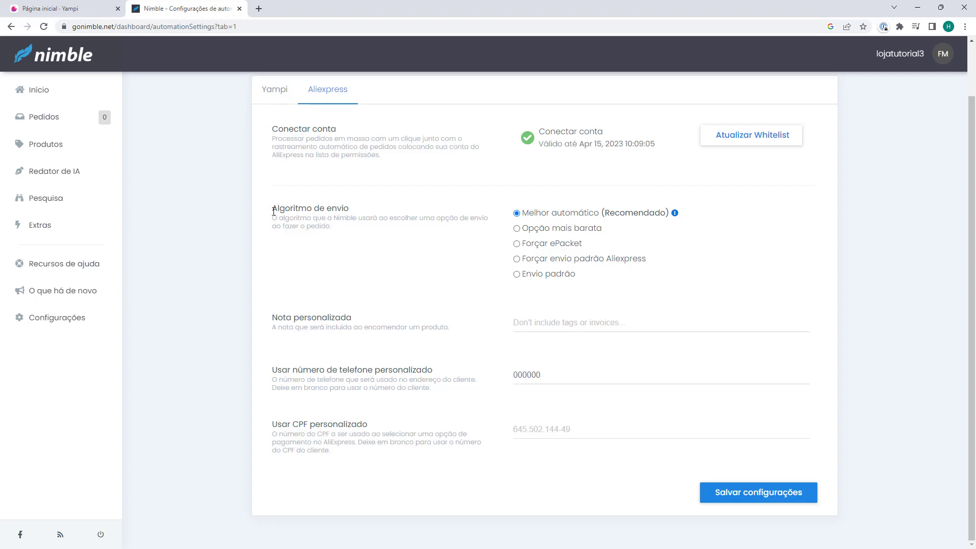
left_click_drag(274, 210, 304, 208)
left_click(305, 207)
left_click_drag(288, 318, 329, 317)
left_click(330, 318)
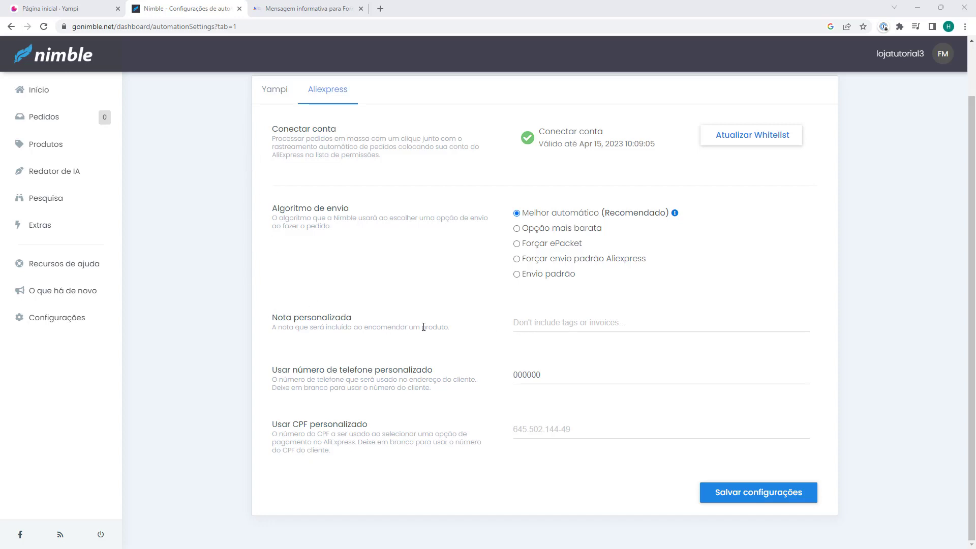
Read the English message for dropshipping suppliers and its Portuguese translation in the host2b support article.
left_click(300, 8)
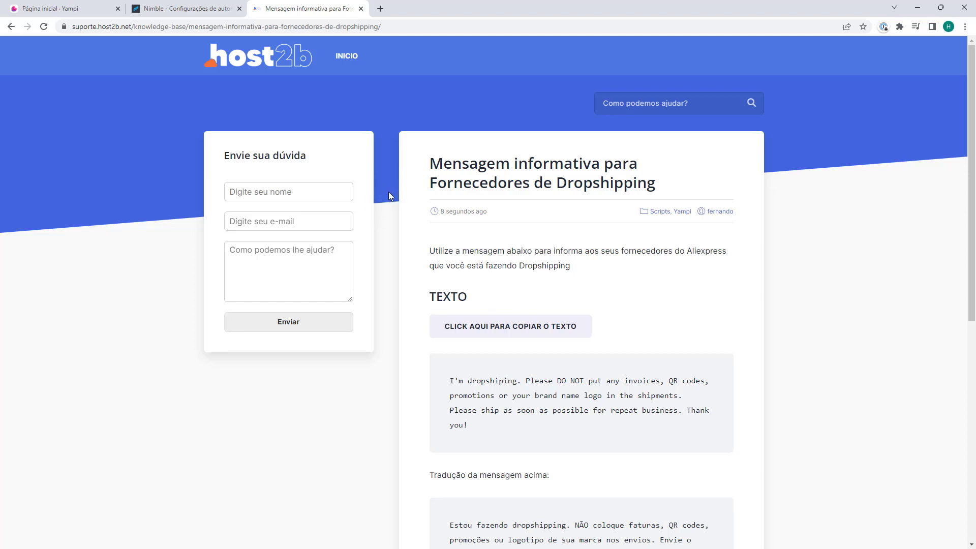
scroll(388, 191, "down", 3)
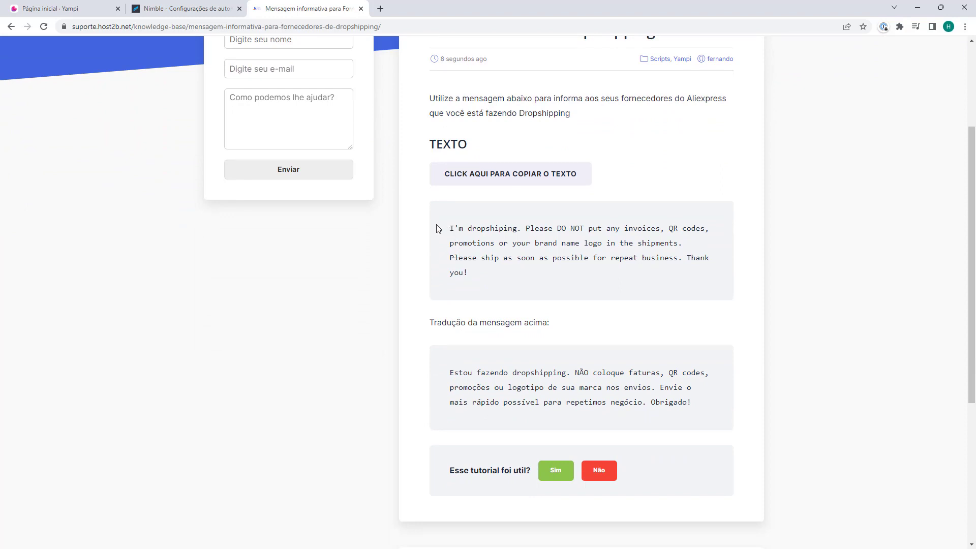
scroll(438, 228, "down", 2)
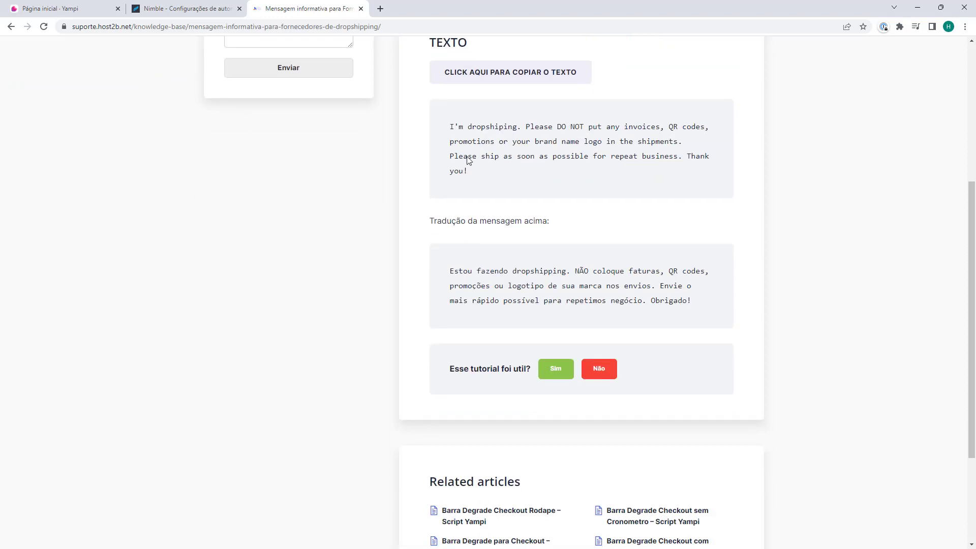
left_click_drag(449, 127, 509, 132)
left_click(470, 127)
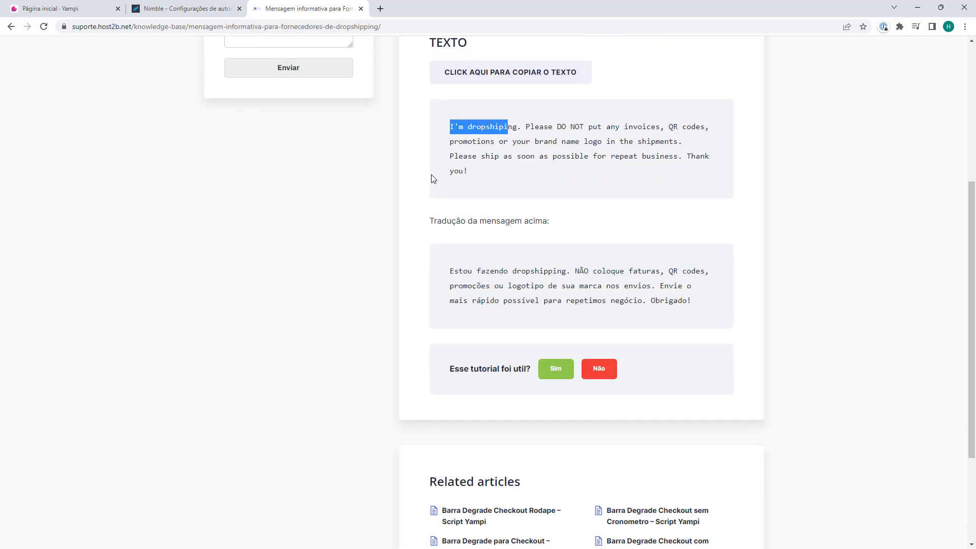
left_click(476, 245)
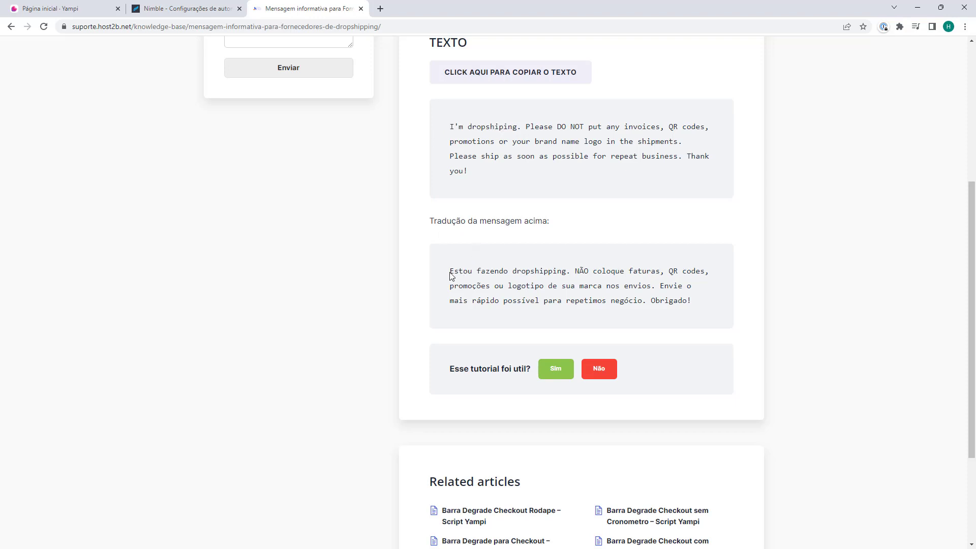
left_click_drag(450, 275, 471, 273)
scroll(615, 304, "up", 1)
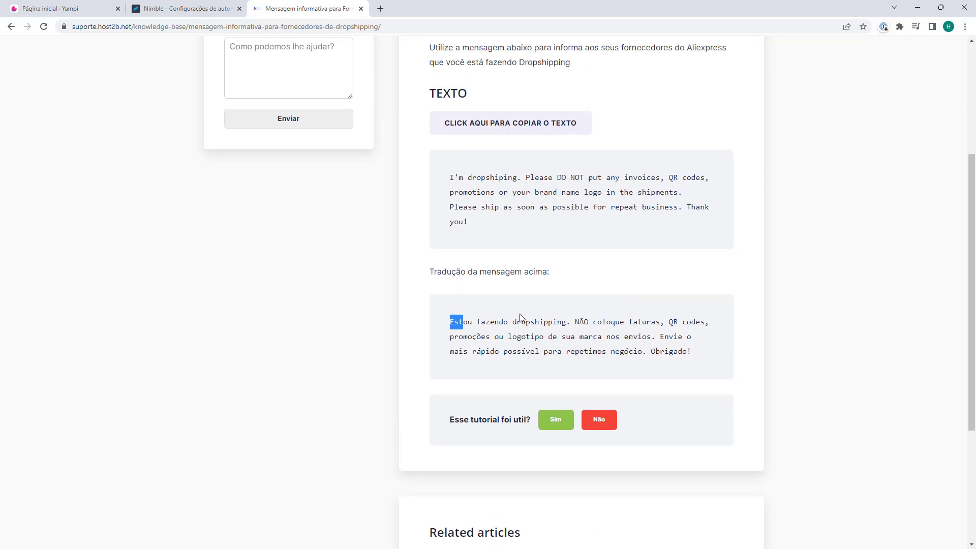
scroll(518, 322, "up", 1)
left_click(491, 258)
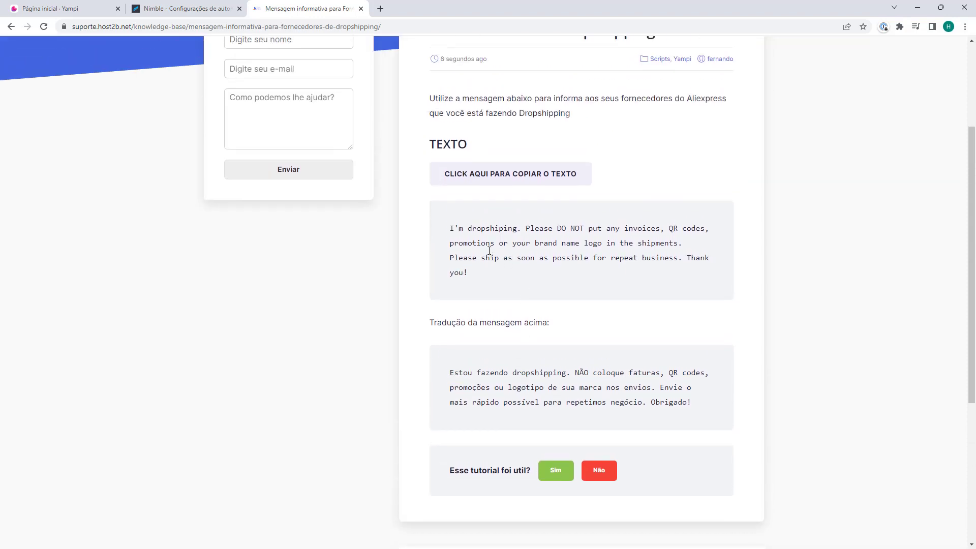
Copy the English supplier message from the host2b article and paste it as the custom note in Nimble's AliExpress settings.
left_click(491, 179)
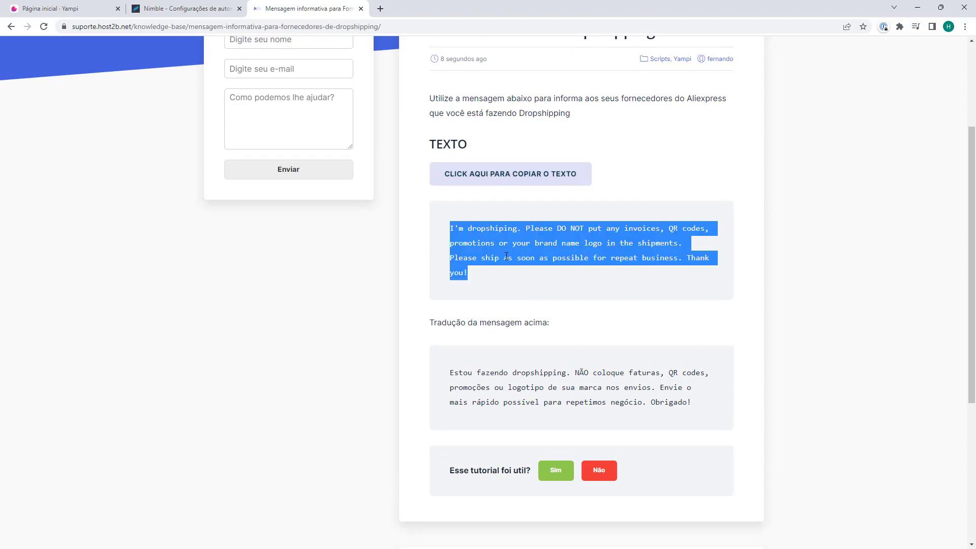
scroll(455, 232, "up", 2)
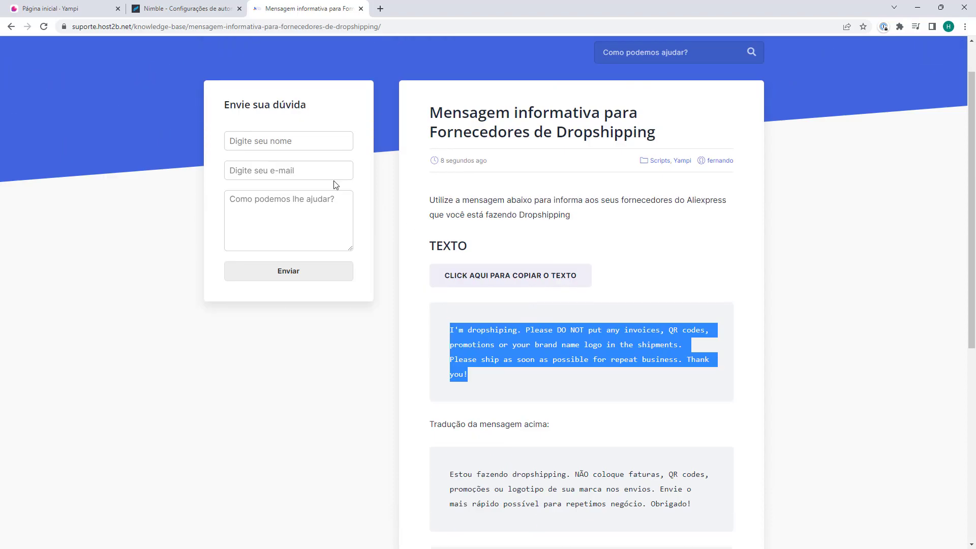
left_click(185, 10)
left_click(534, 324)
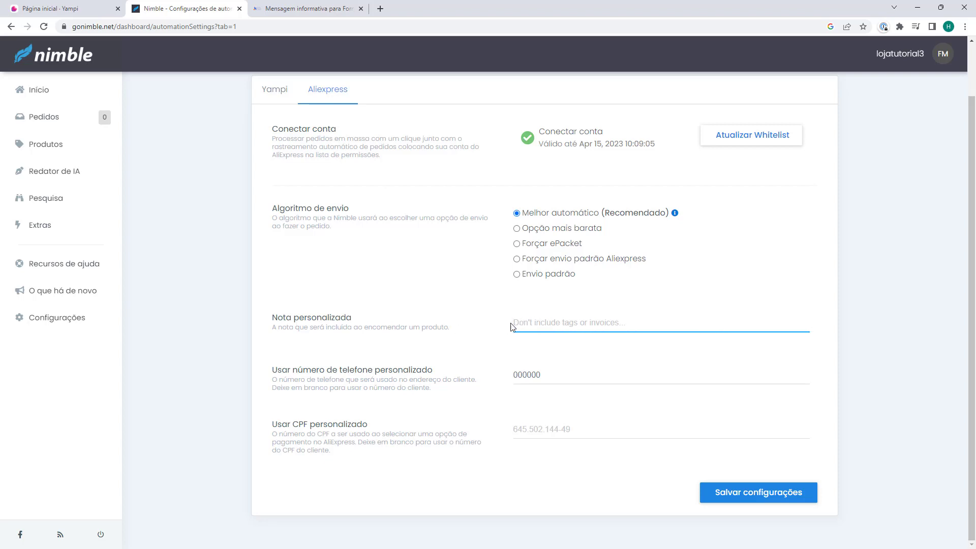
key("ctrl+v")
left_click(456, 294)
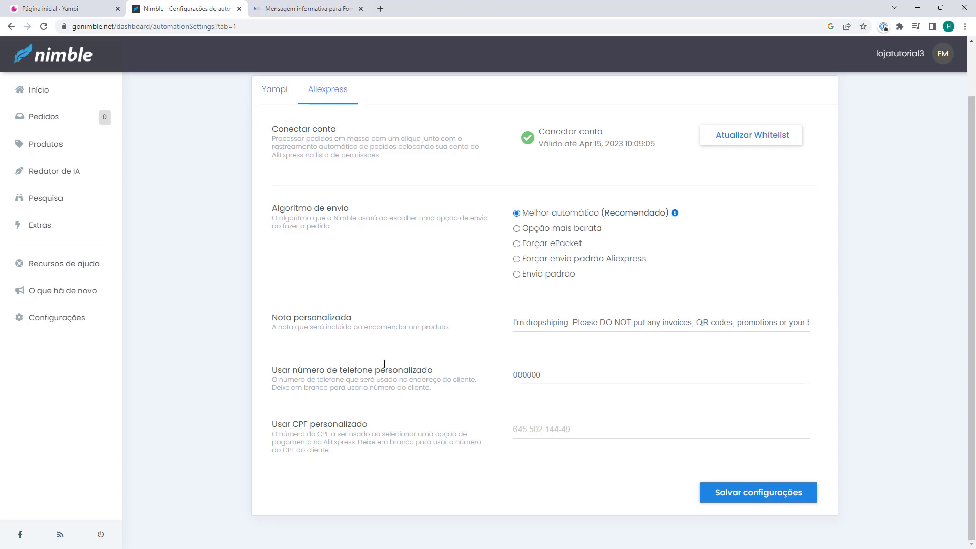
Check the custom phone number and CPF fields and save the AliExpress automation settings.
double_click(514, 379)
left_click(511, 379)
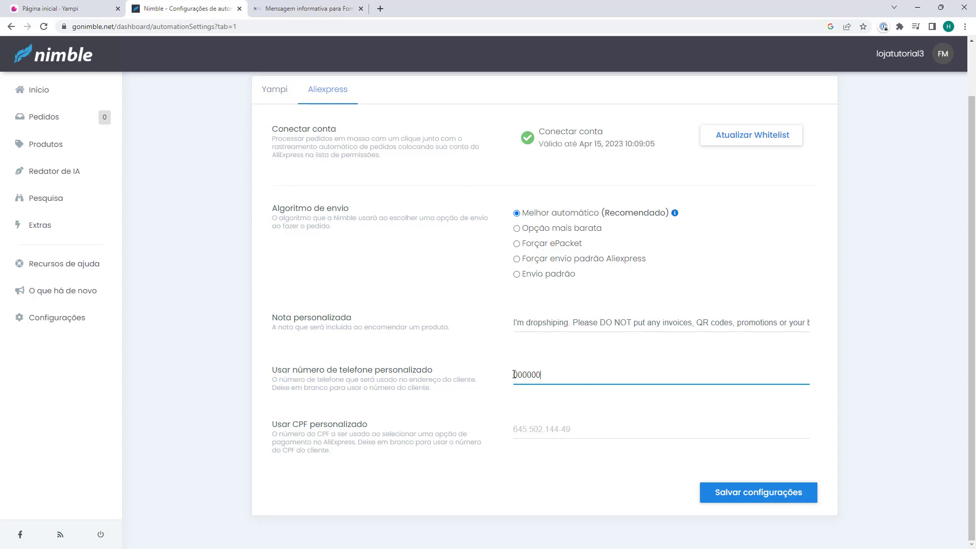
double_click(521, 375)
left_click(485, 403)
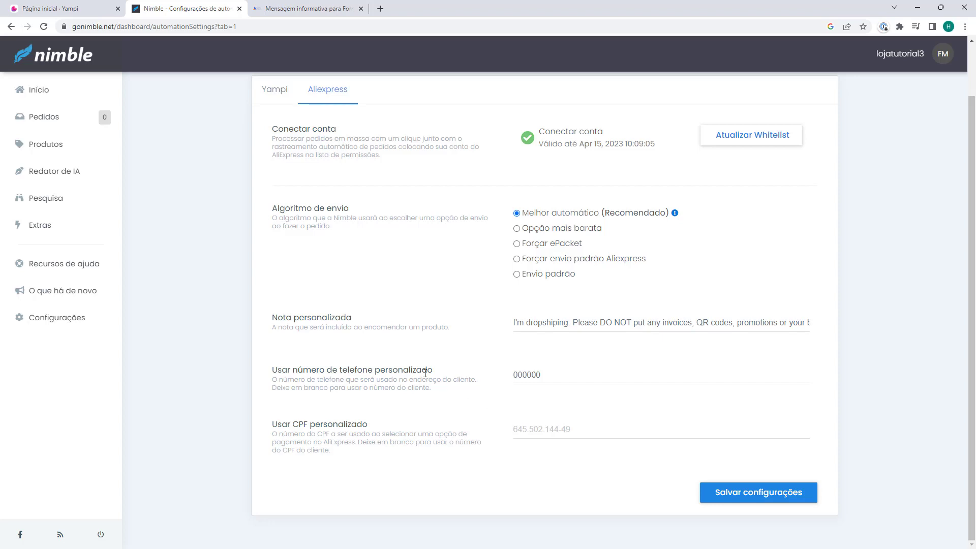
left_click(508, 442)
left_click(717, 497)
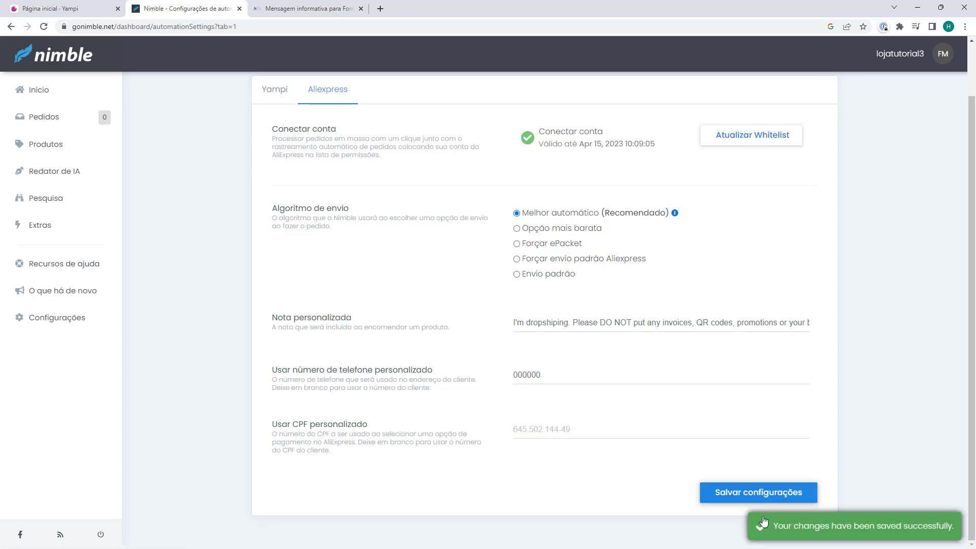
Open the Nimble dashboard overview and look at the lace blouse's product page on AliExpress.
scroll(664, 503, "up", 1)
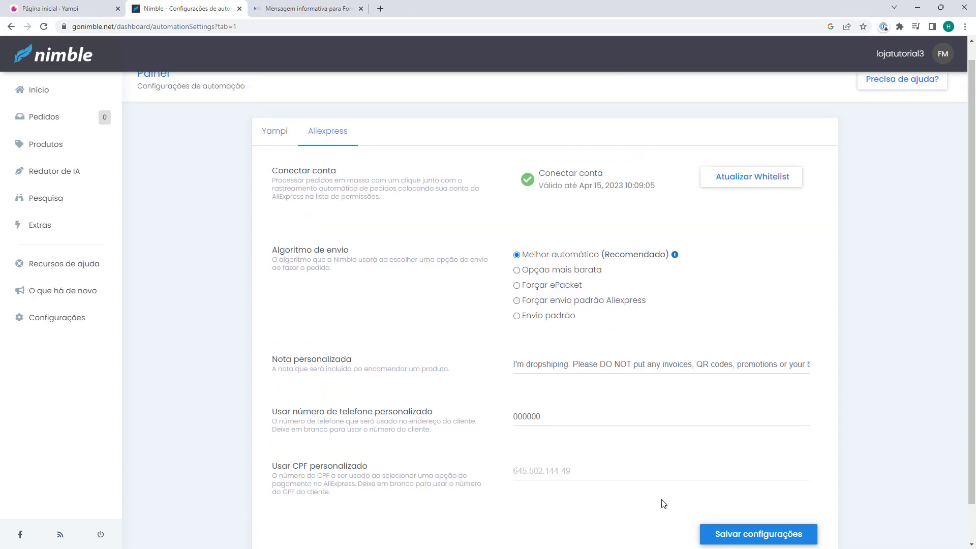
left_click(43, 95)
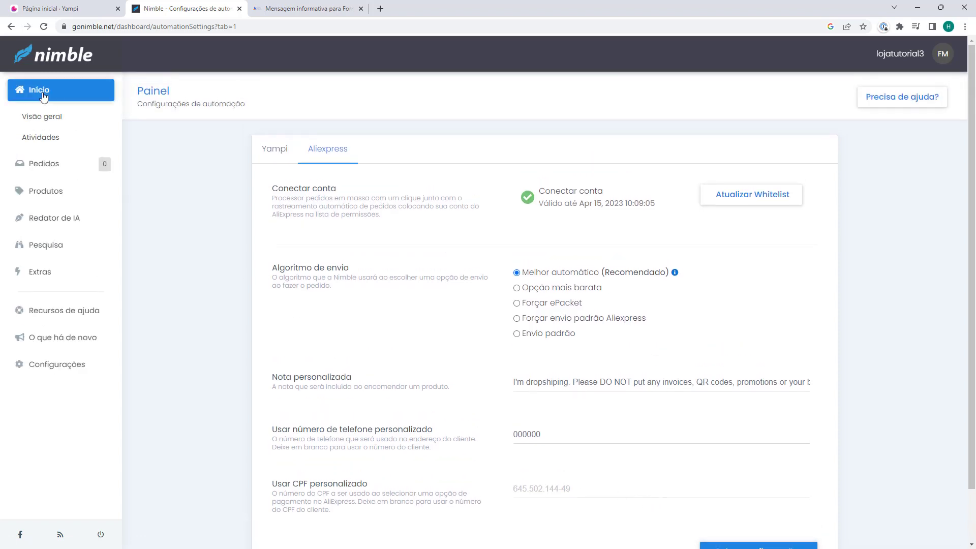
left_click(40, 118)
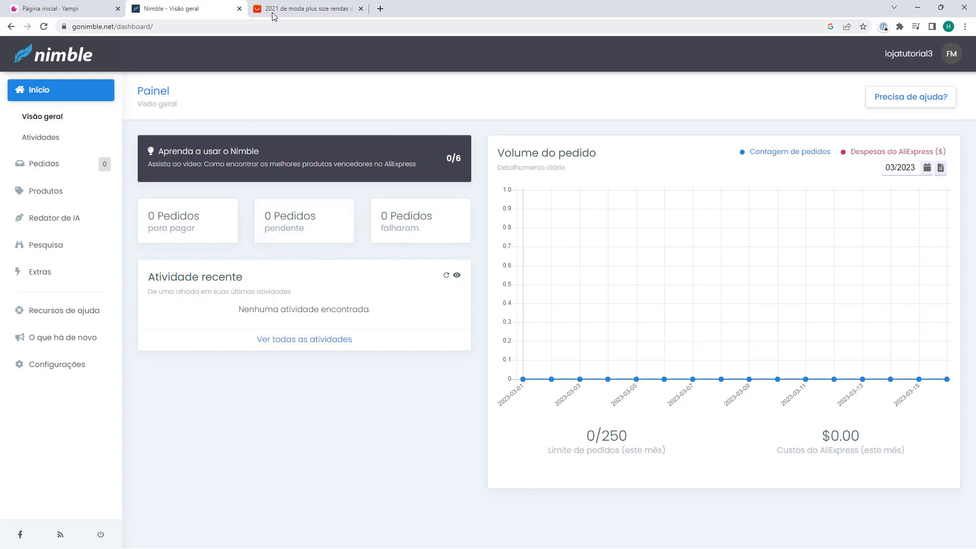
left_click(293, 8)
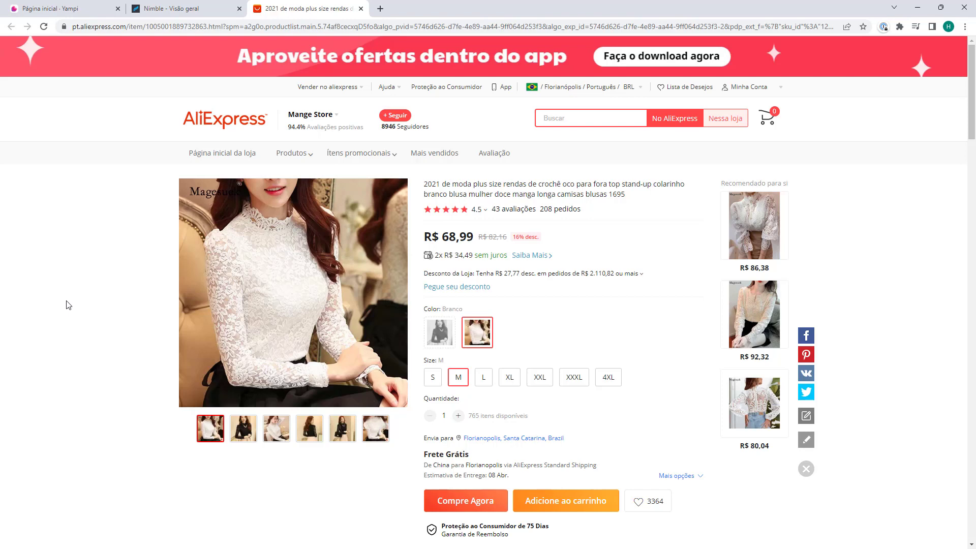
key("ctrl+shift+Tab")
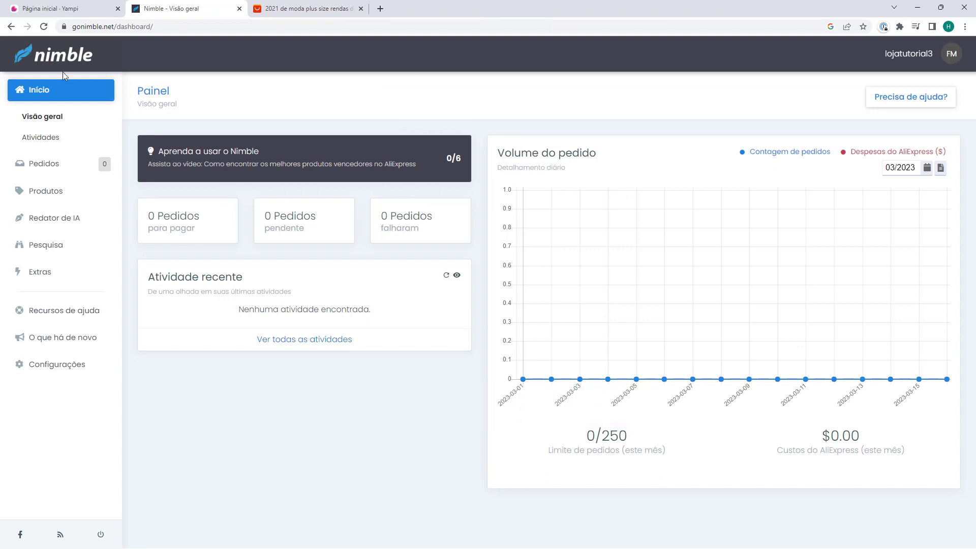
Go to Nimble's product list and start adding a new product, checking the import-by-URL option.
left_click(42, 198)
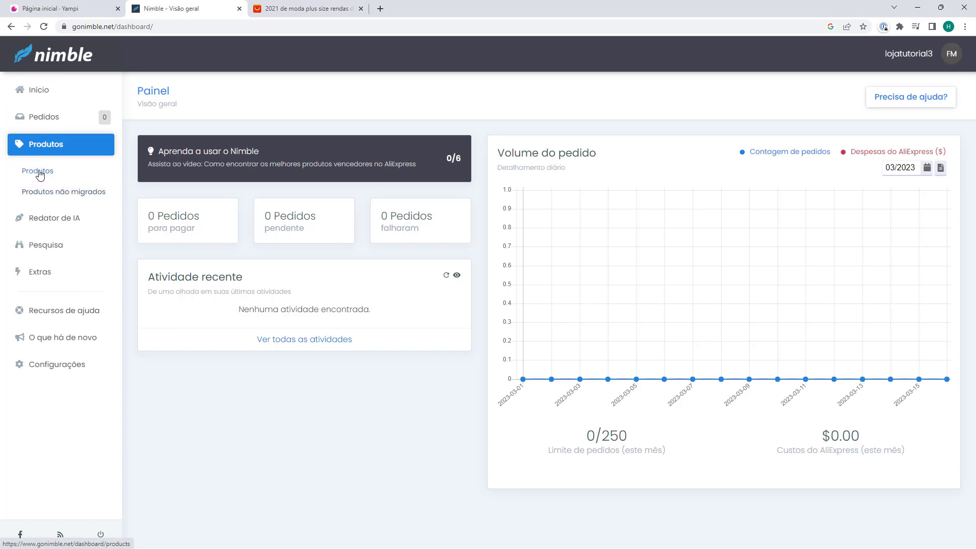
left_click(40, 172)
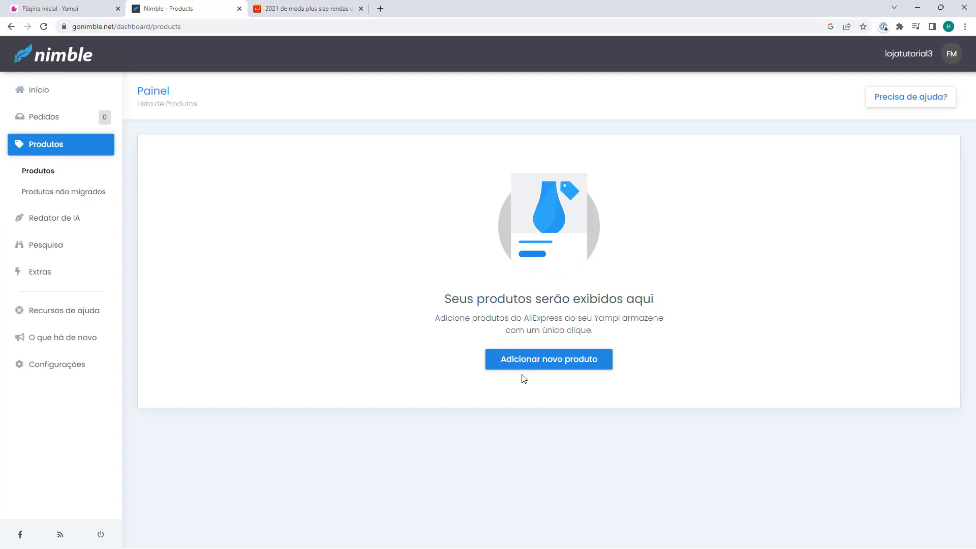
left_click(540, 368)
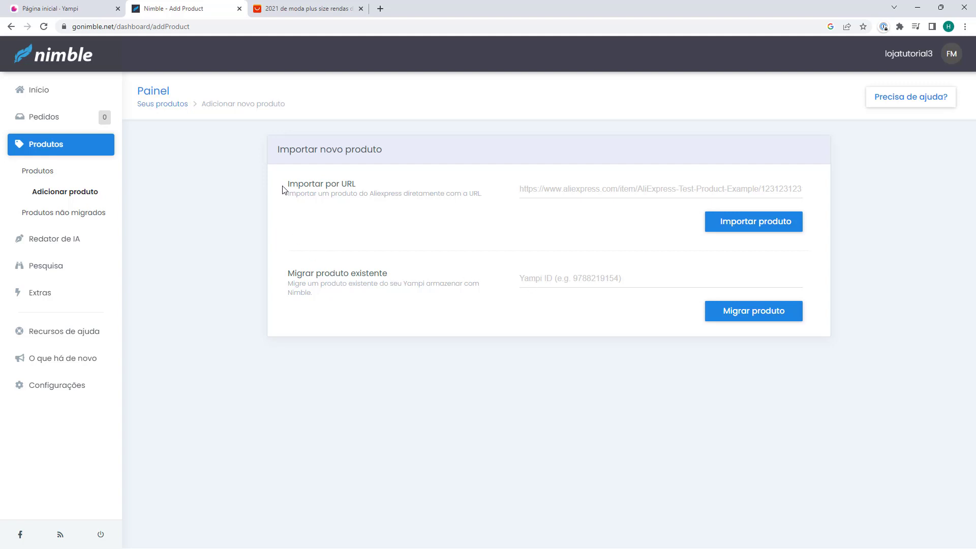
left_click_drag(288, 187, 328, 179)
left_click(327, 179)
Copy the lace blouse's page URL from AliExpress and import the product into Nimble by that URL.
left_click(308, 9)
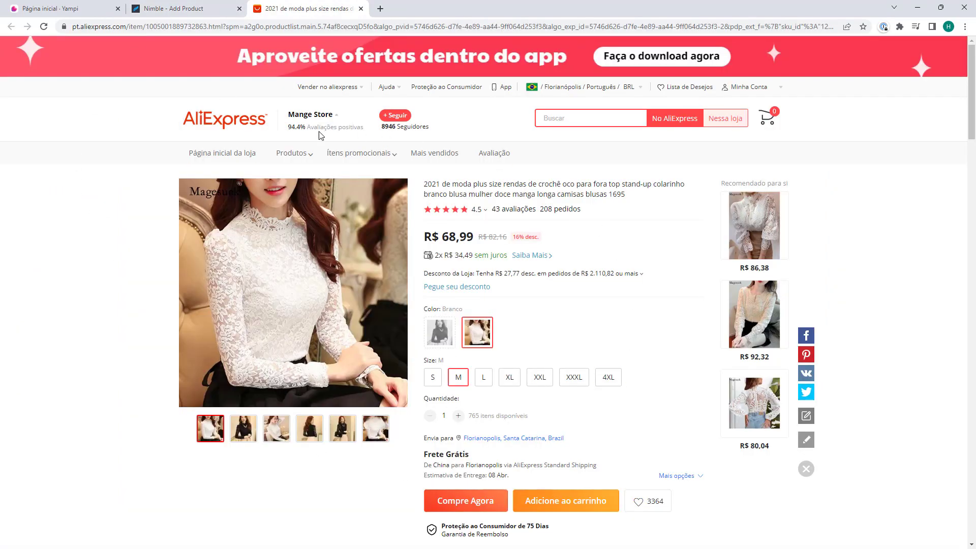
left_click(276, 429)
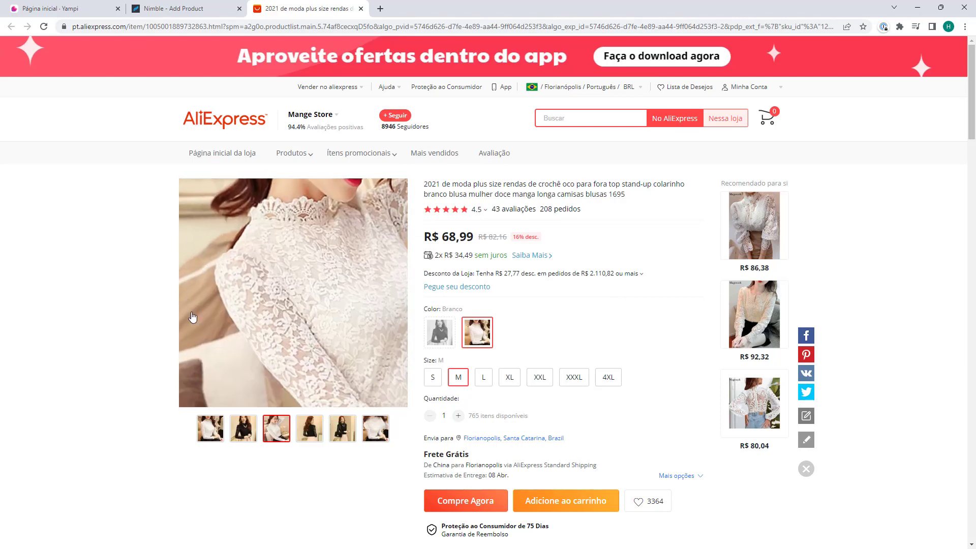
left_click(210, 429)
left_click(167, 29)
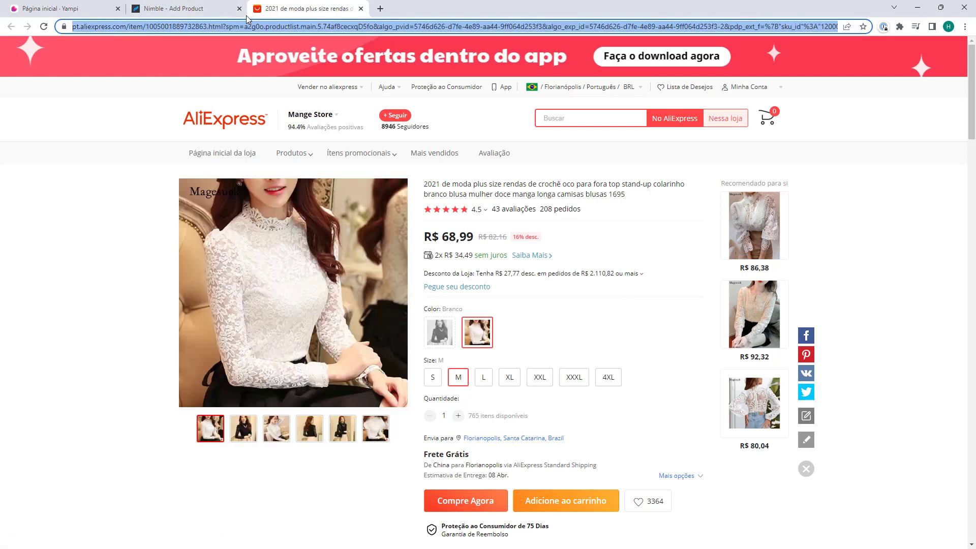
left_click(205, 12)
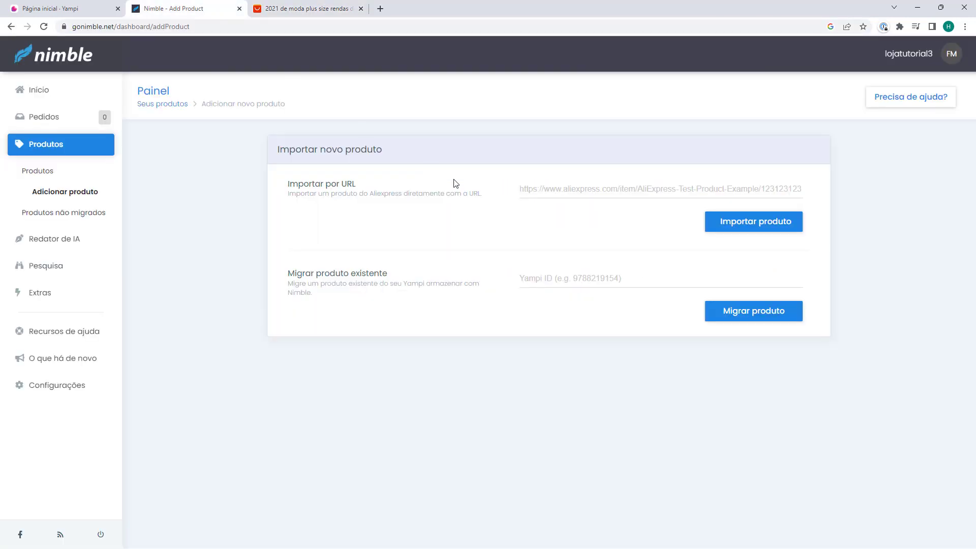
left_click(531, 189)
key("ctrl+v")
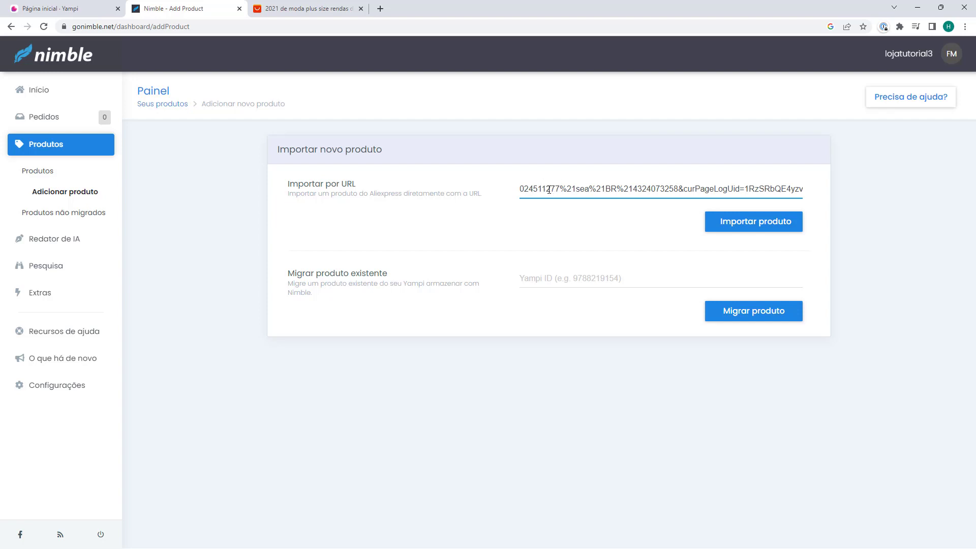
left_click(739, 229)
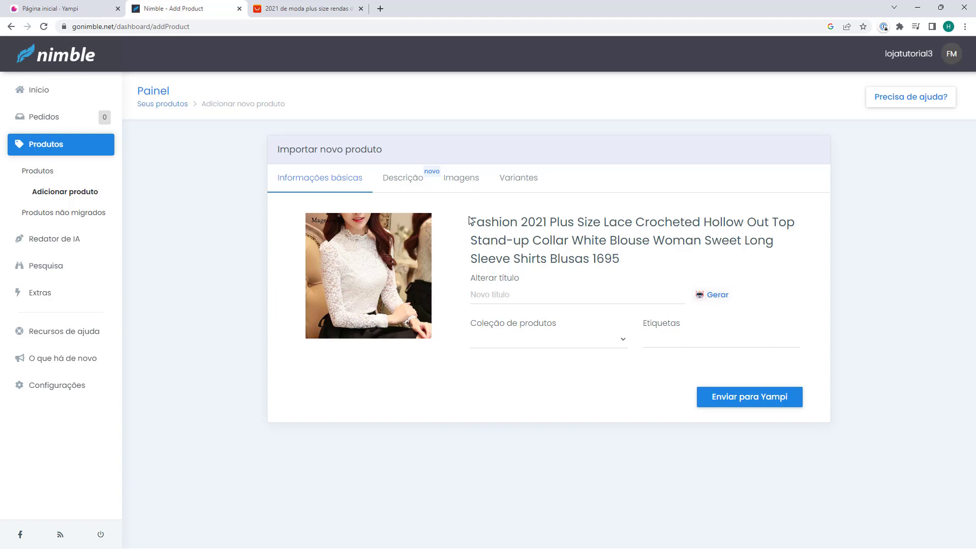
Check the imported product title, try to generate a new one automatically, and dismiss the paid plan offer.
left_click_drag(468, 222, 613, 258)
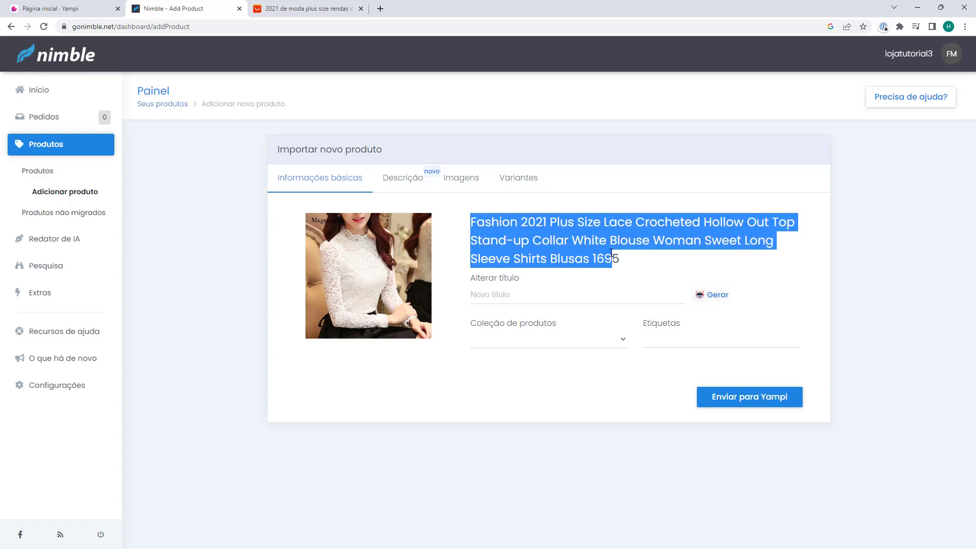
left_click(617, 254)
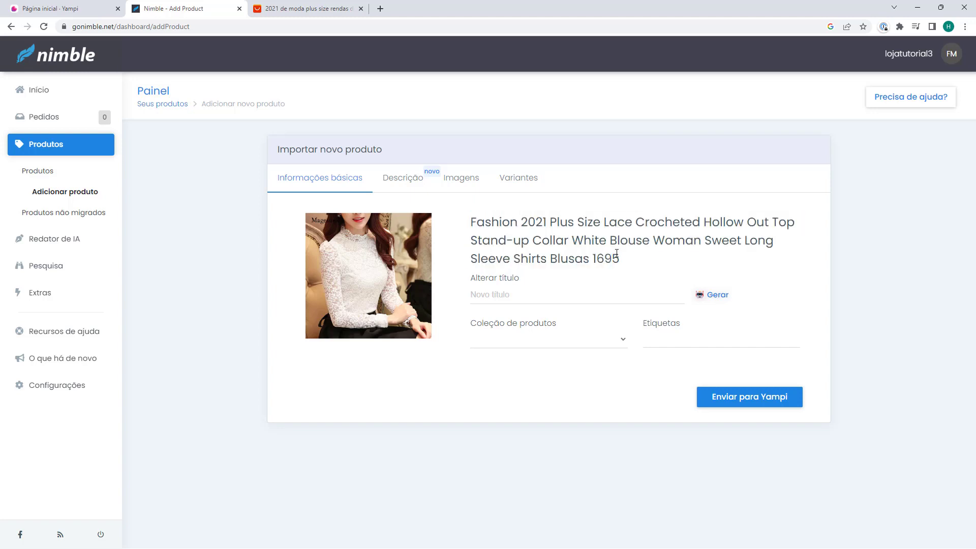
left_click(476, 299)
left_click(708, 299)
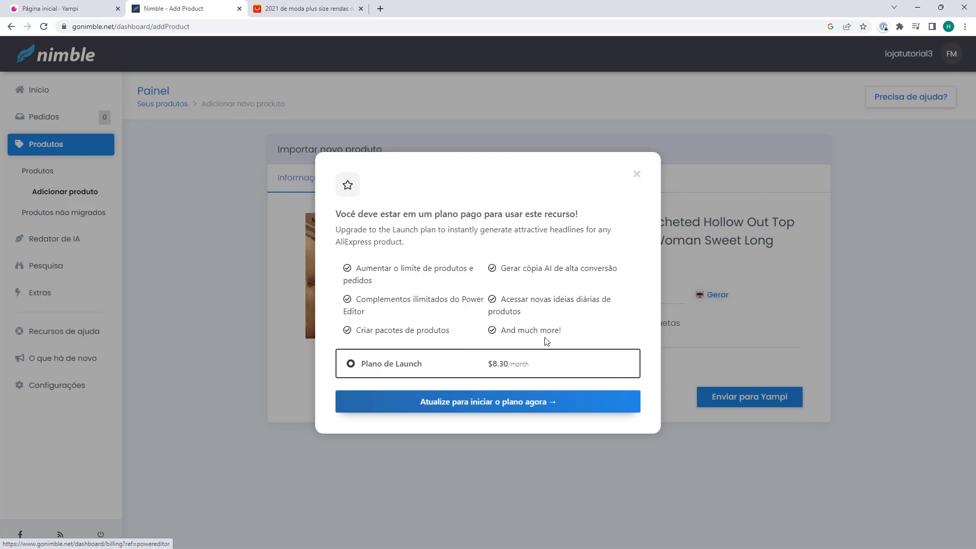
left_click(637, 174)
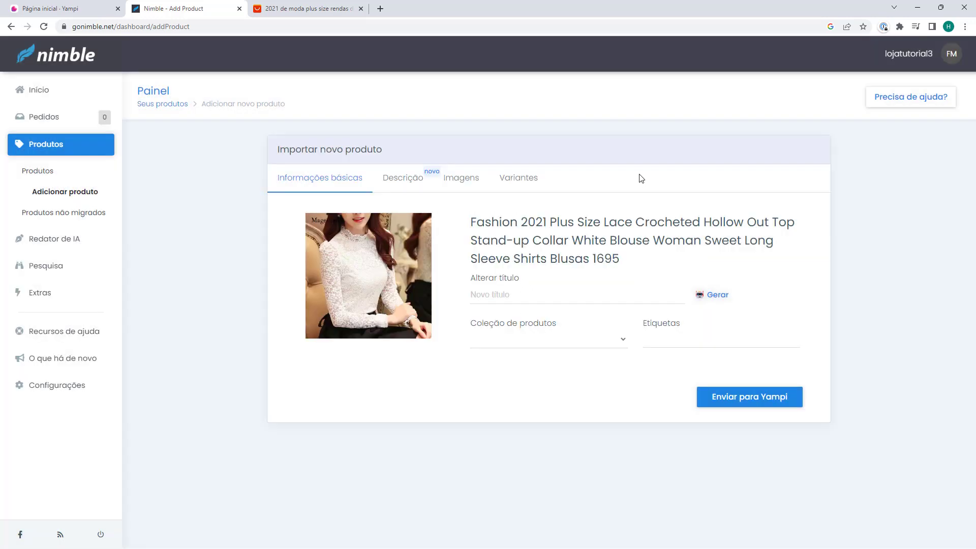
Change the product title to "Blusa de Crochê Feminino".
left_click(519, 294)
type("Bl")
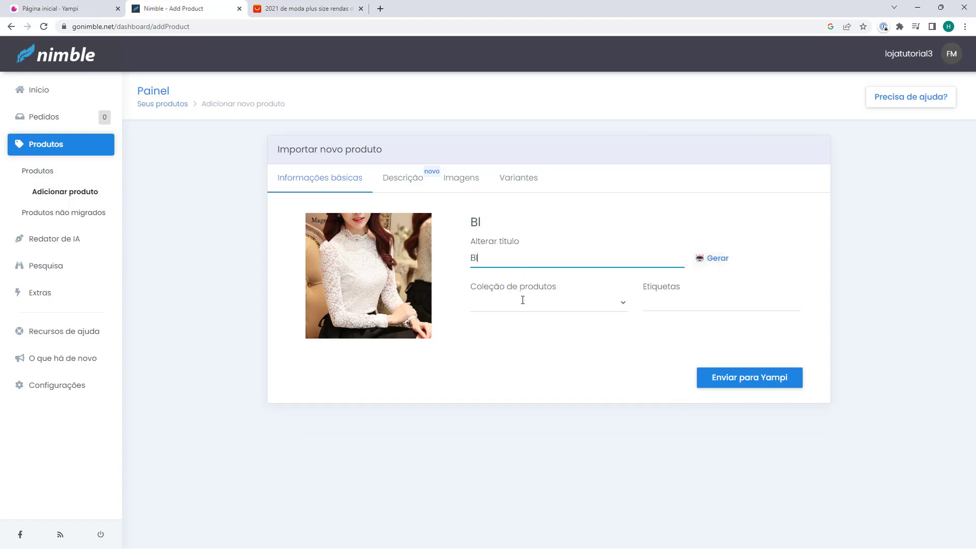
type("usa de Croche")
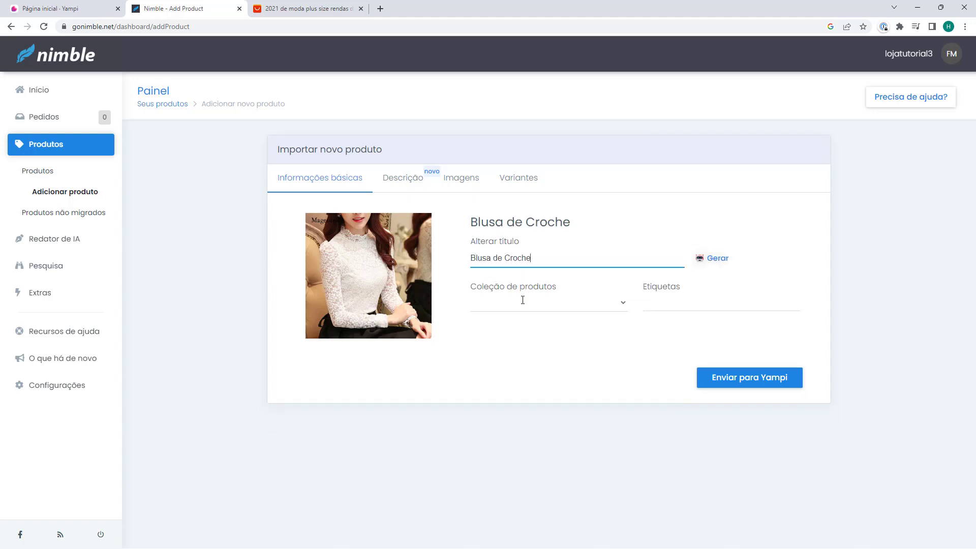
key("BackSpace")
type("ê Feminino")
Check the available product collections and the tags field without filling them in.
left_click(517, 308)
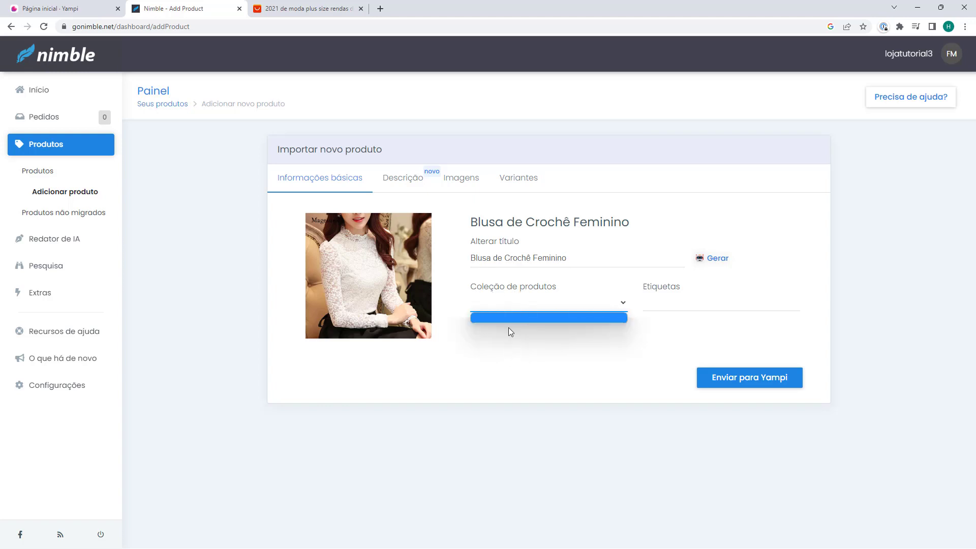
left_click(505, 304)
left_click(658, 296)
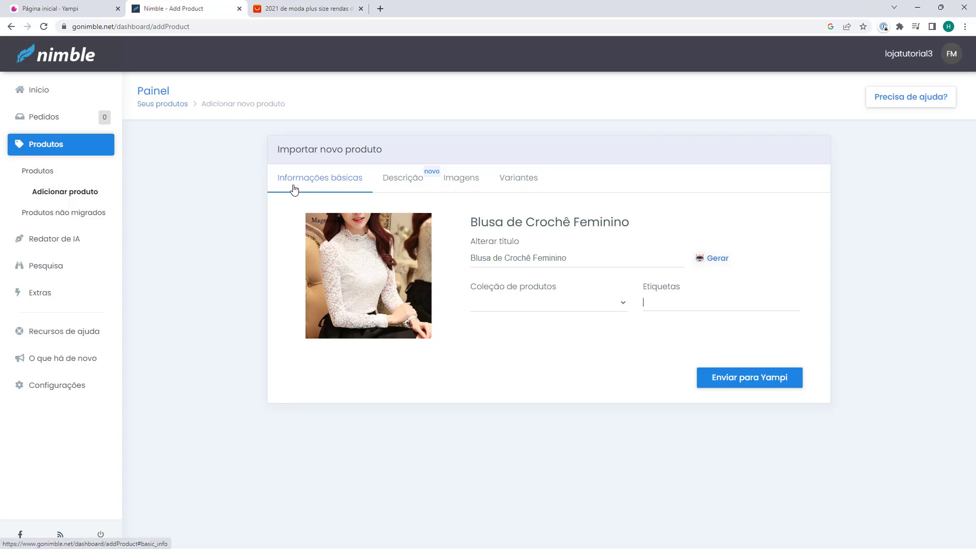
Open the product's description and review the imported images, size table and text from beginning to end.
left_click(404, 189)
scroll(514, 208, "down", 10)
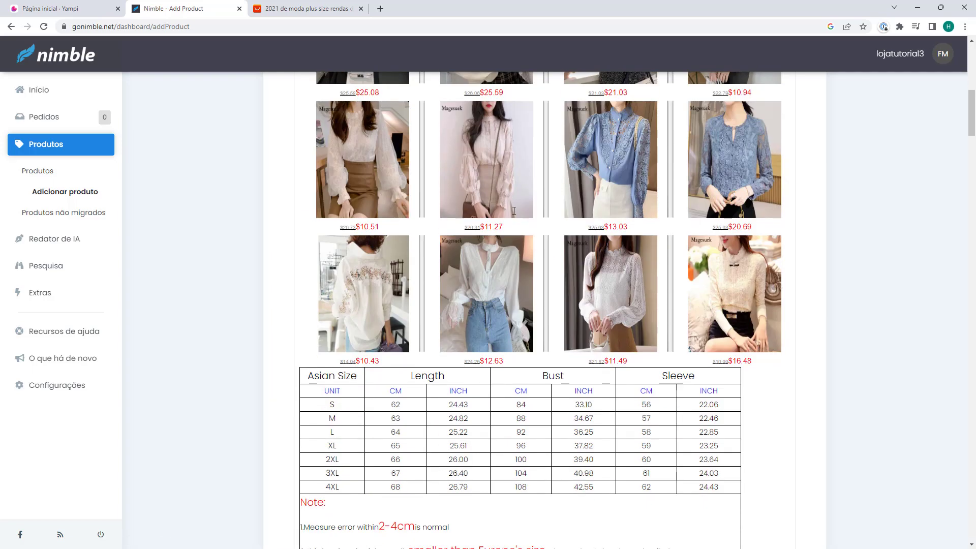
scroll(514, 207, "down", 20)
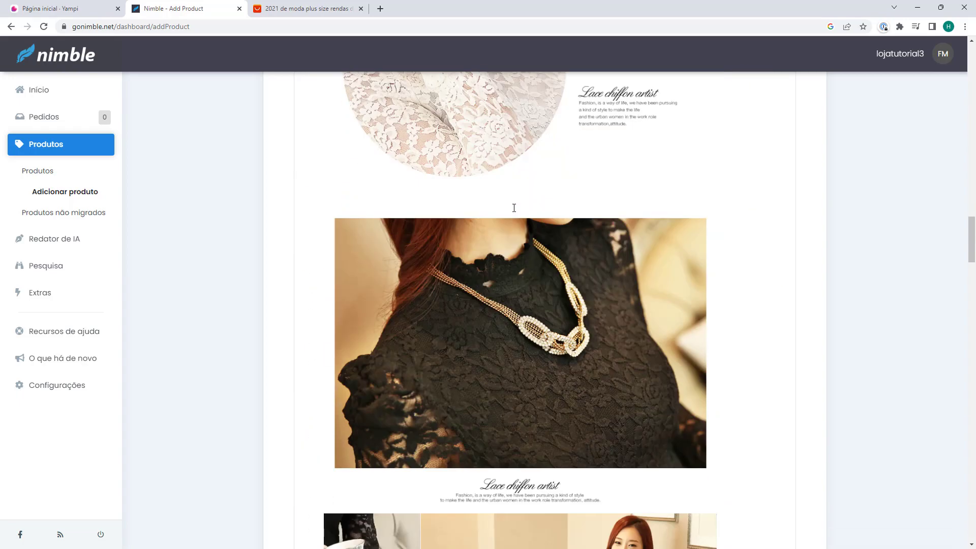
scroll(514, 207, "down", 20)
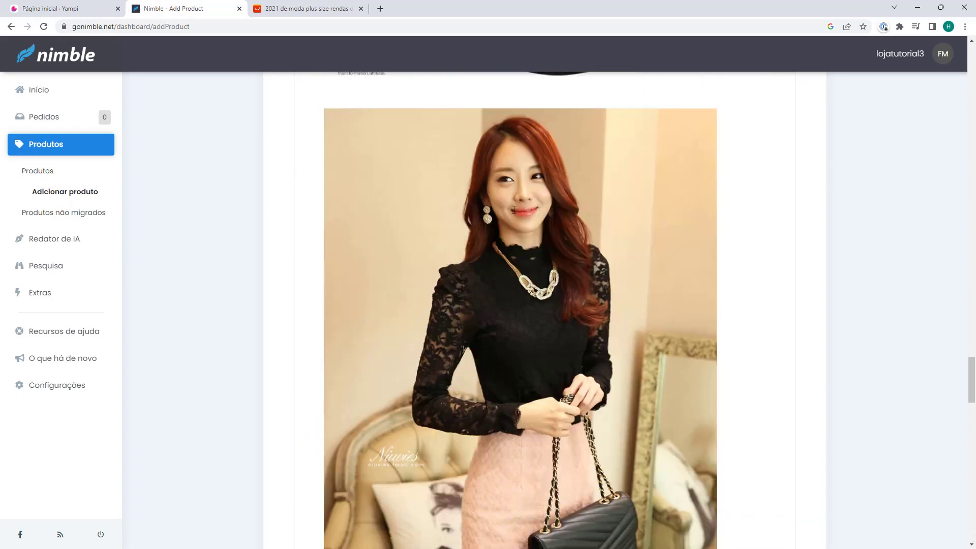
scroll(514, 210, "down", 15)
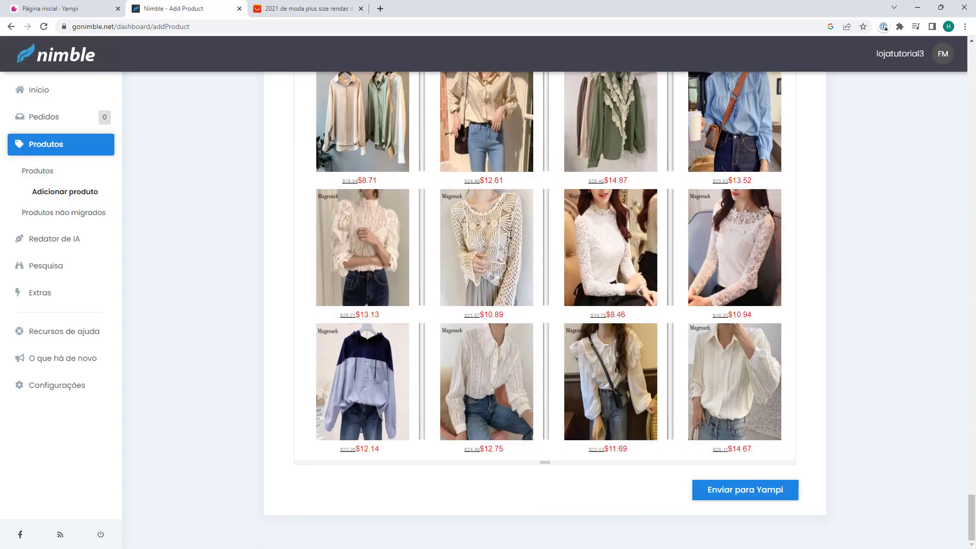
scroll(497, 270, "up", 8)
scroll(497, 271, "up", 20)
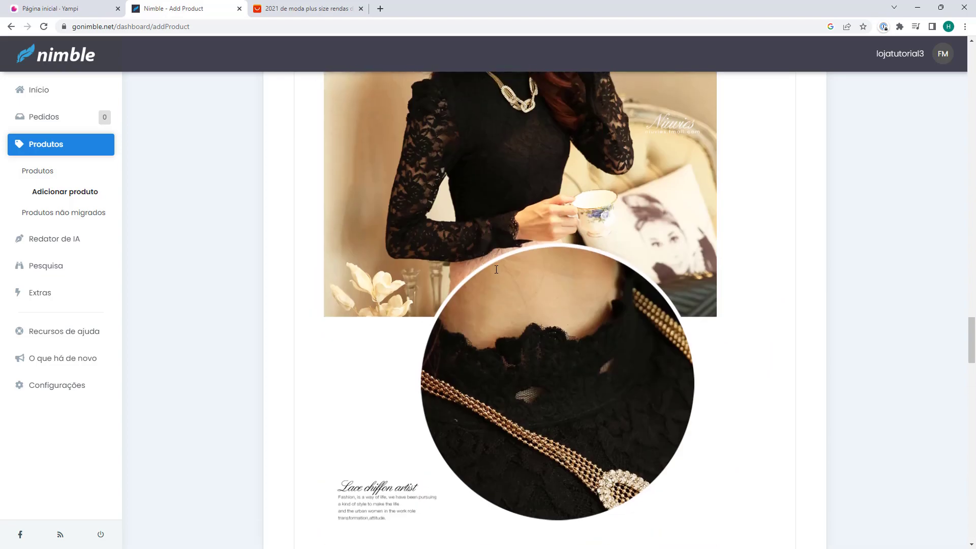
scroll(497, 270, "up", 20)
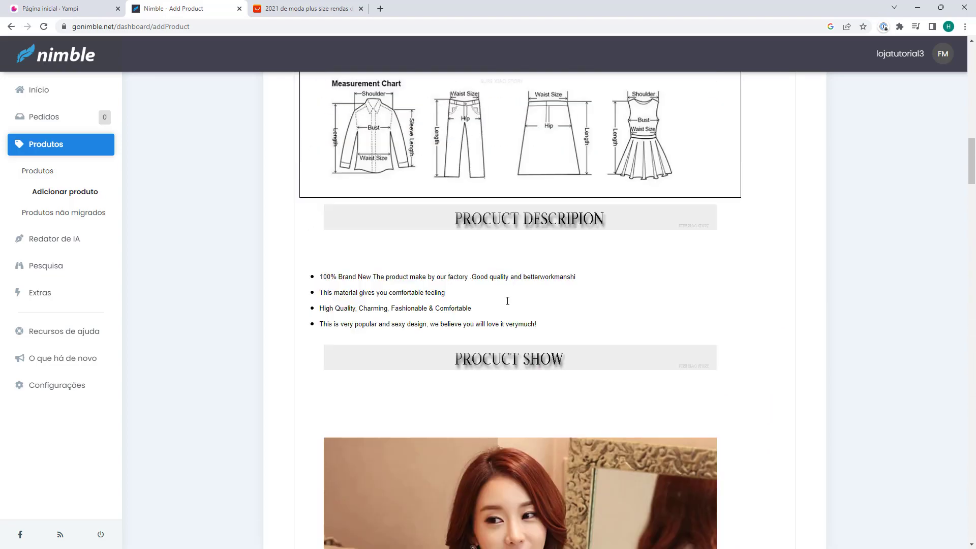
scroll(491, 350, "up", 14)
scroll(488, 351, "down", 5)
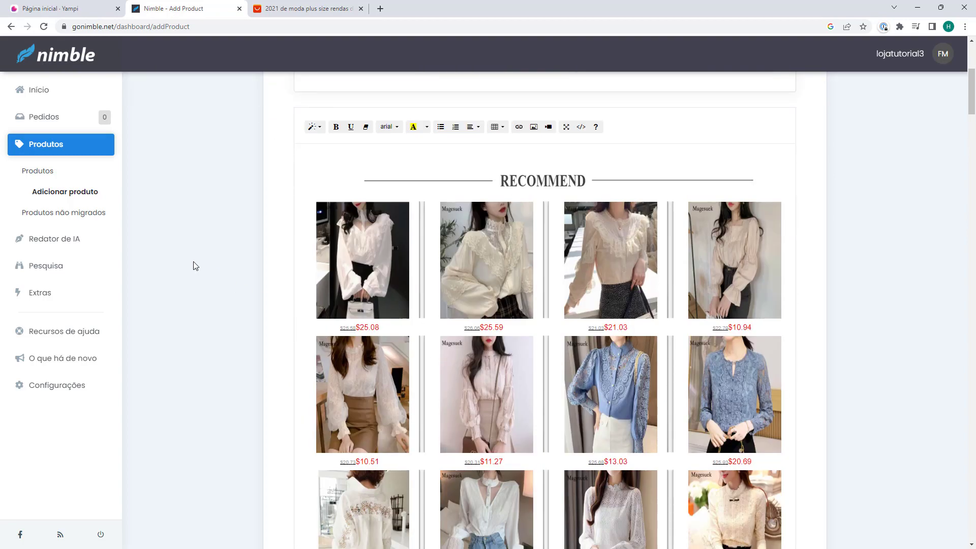
Compare the description on the blouse's AliExpress page with the one imported into Nimble.
left_click(271, 5)
scroll(188, 235, "down", 8)
scroll(167, 215, "down", 20)
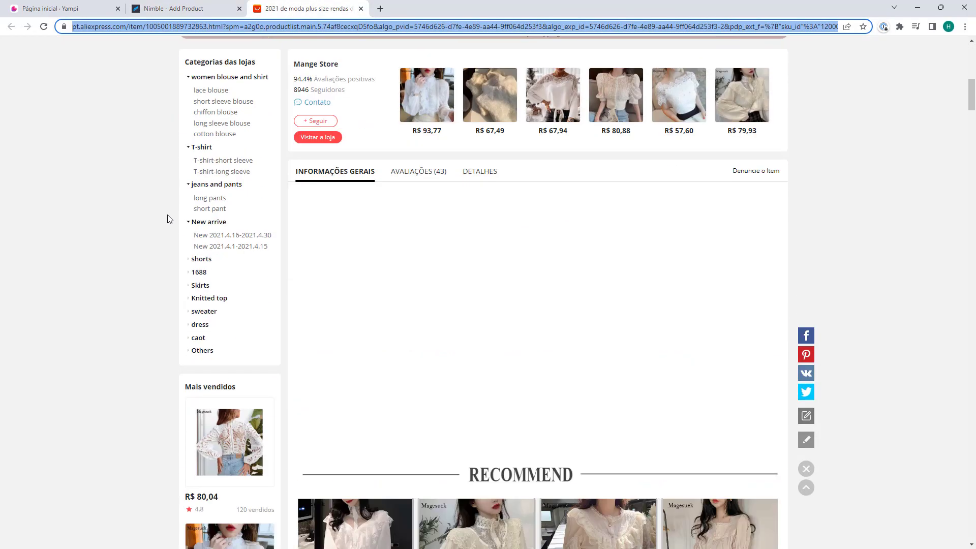
scroll(634, 314, "down", 2)
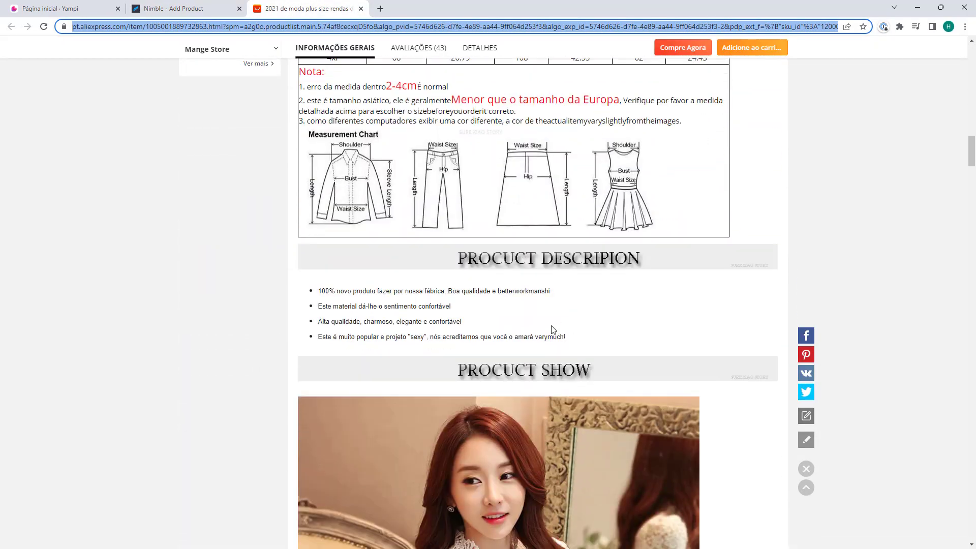
scroll(526, 333, "up", 3)
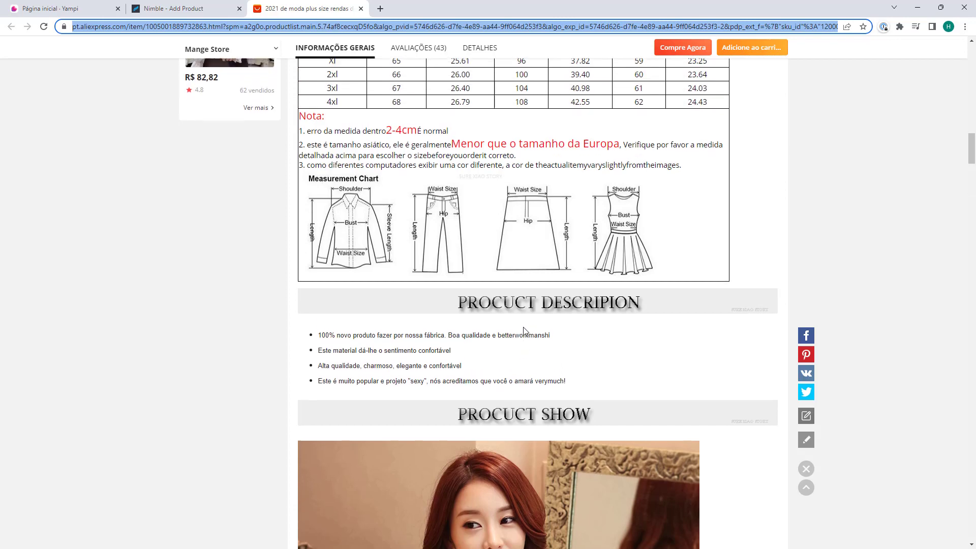
left_click(168, 8)
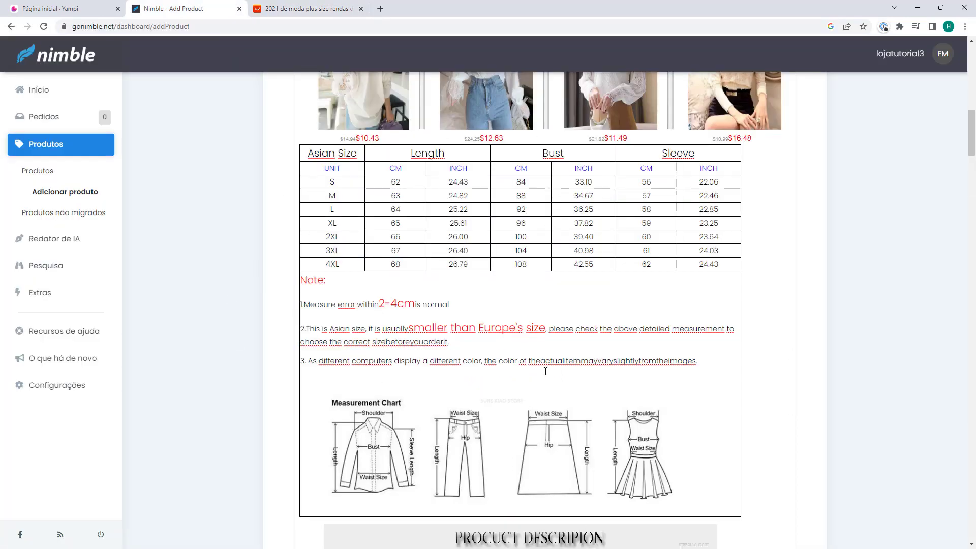
left_click(305, 8)
scroll(394, 152, "up", 1)
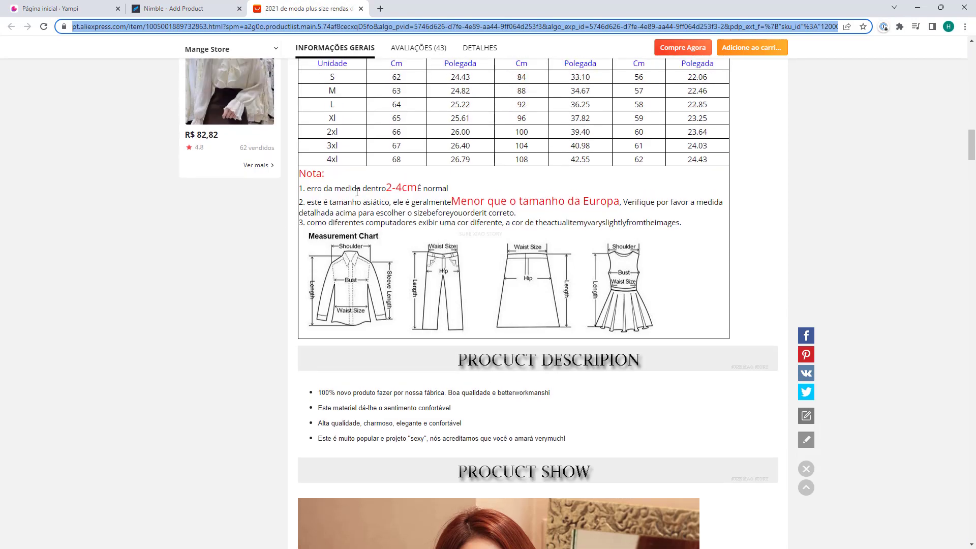
key("ctrl+shift+Tab")
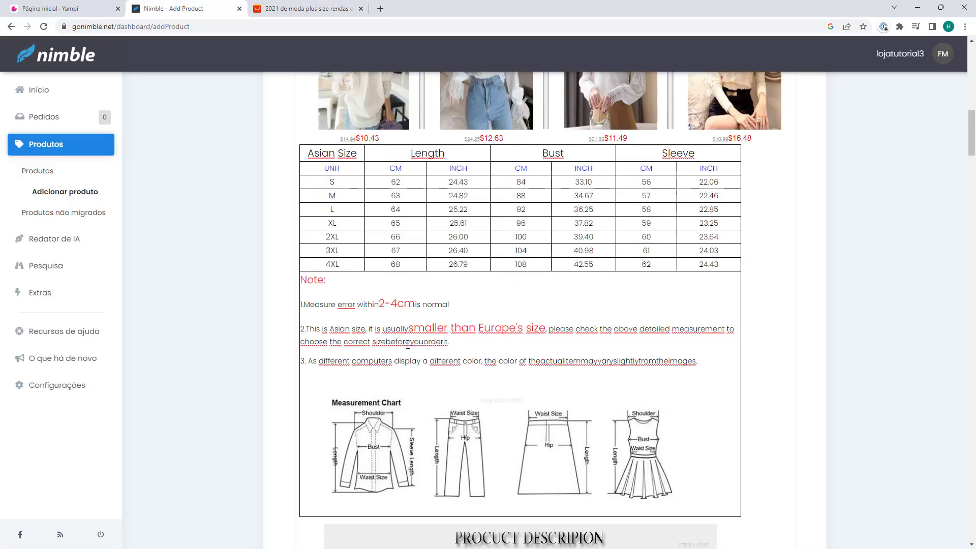
Delete the entire imported product description.
scroll(442, 343, "up", 15)
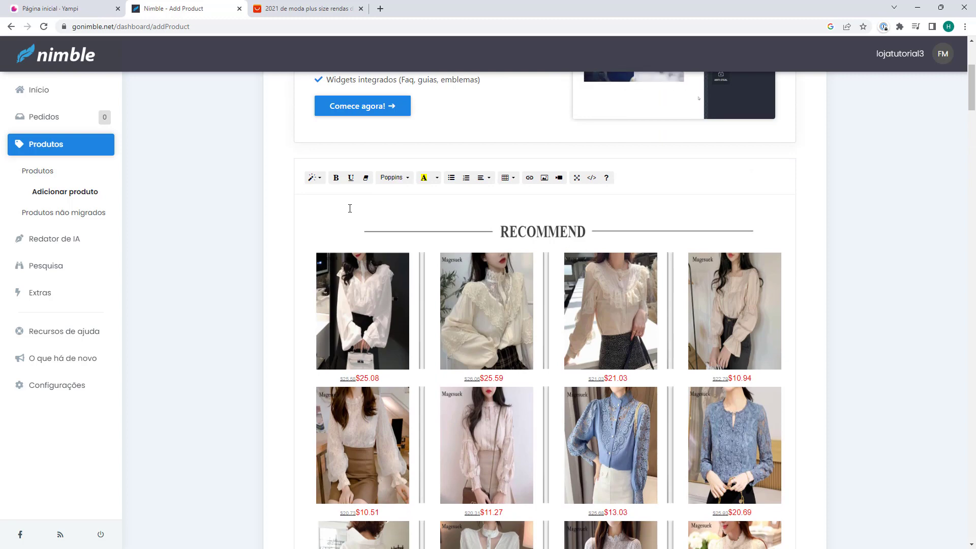
left_click(348, 204)
key("ctrl+a")
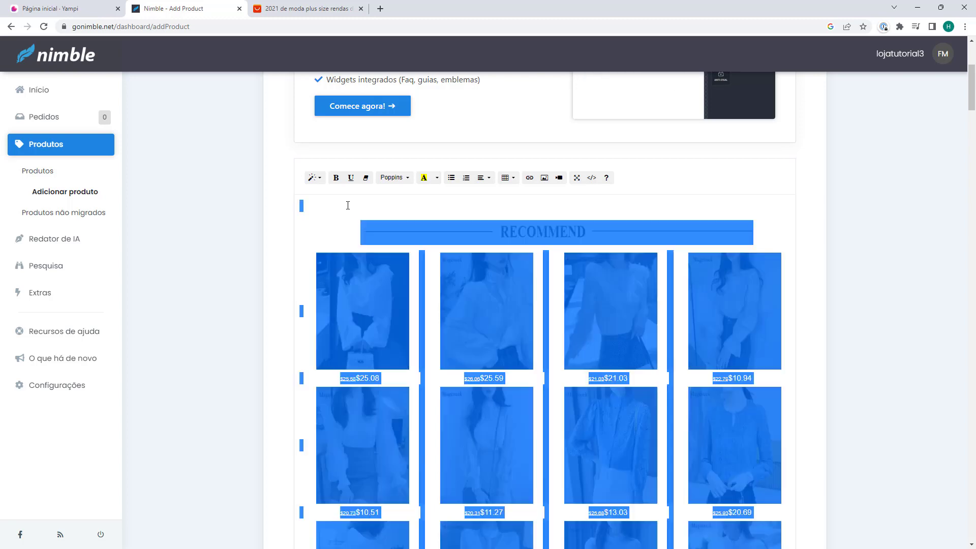
key("Delete")
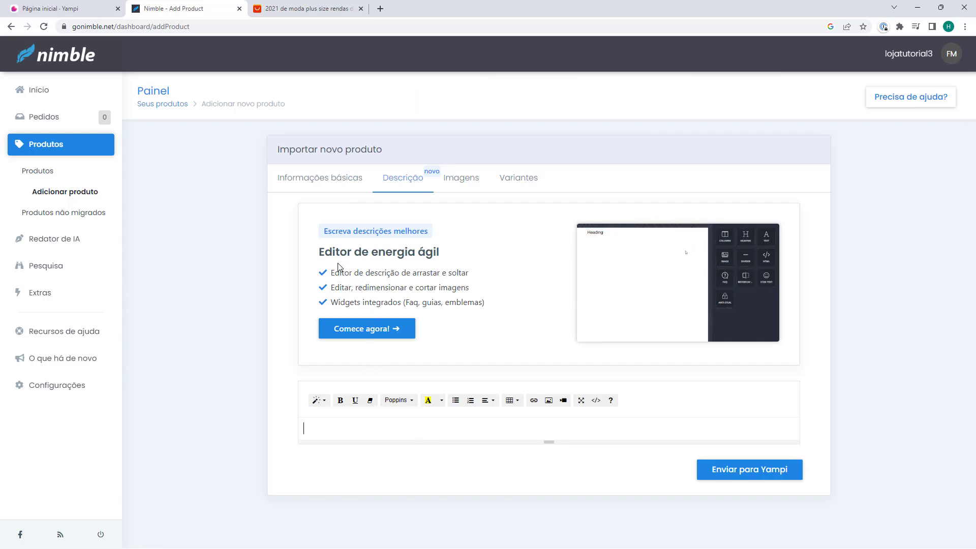
Try out the power editor by adding a row with three equal columns, and close it without saving.
left_click(365, 340)
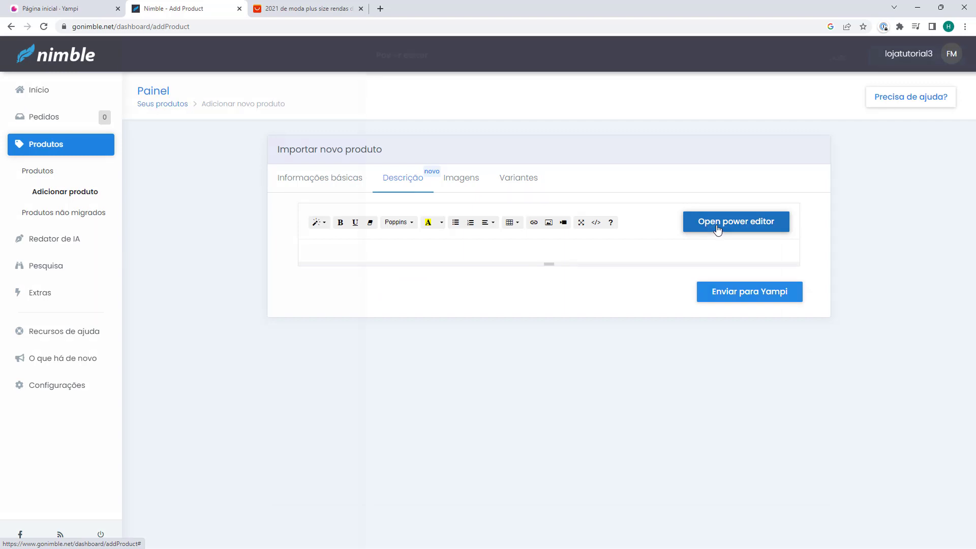
left_click(717, 229)
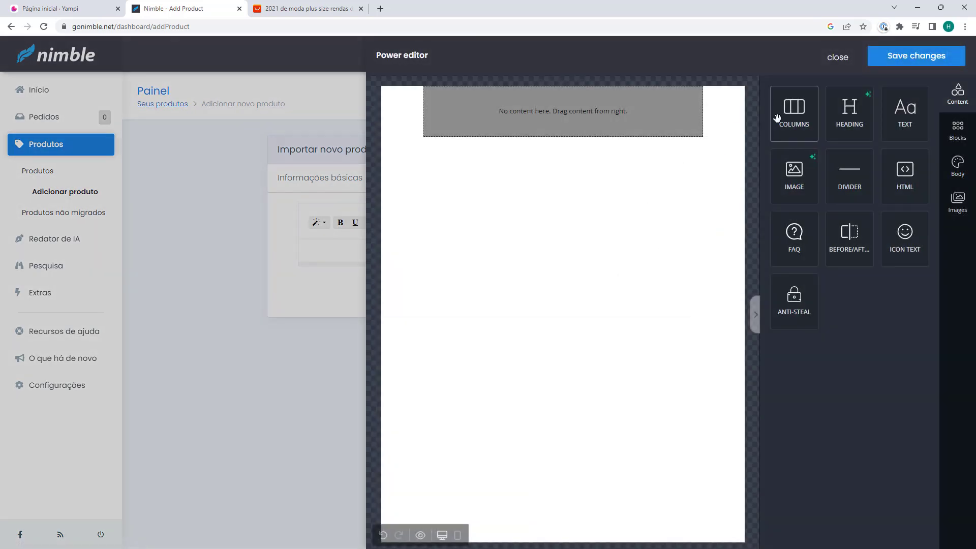
left_click_drag(788, 111, 558, 124)
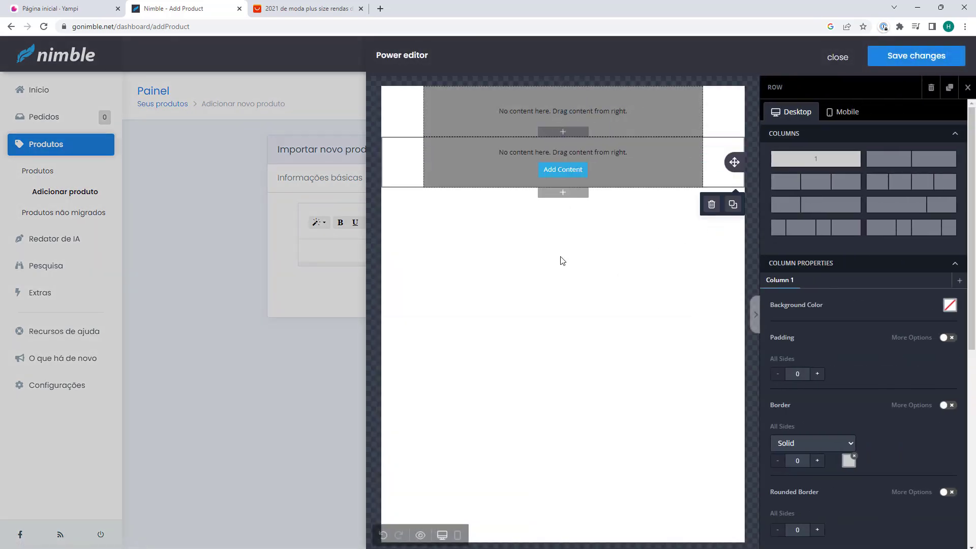
left_click(810, 186)
left_click(578, 298)
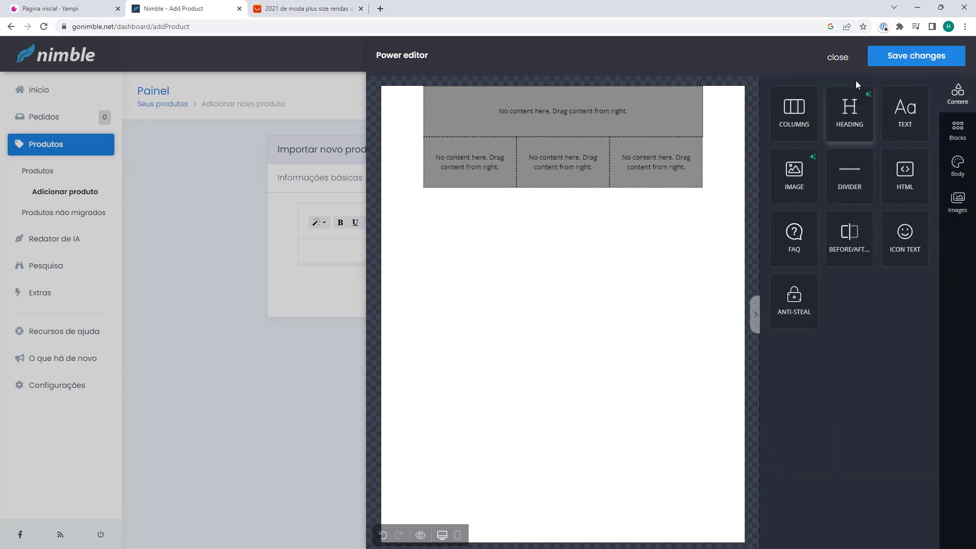
left_click(837, 58)
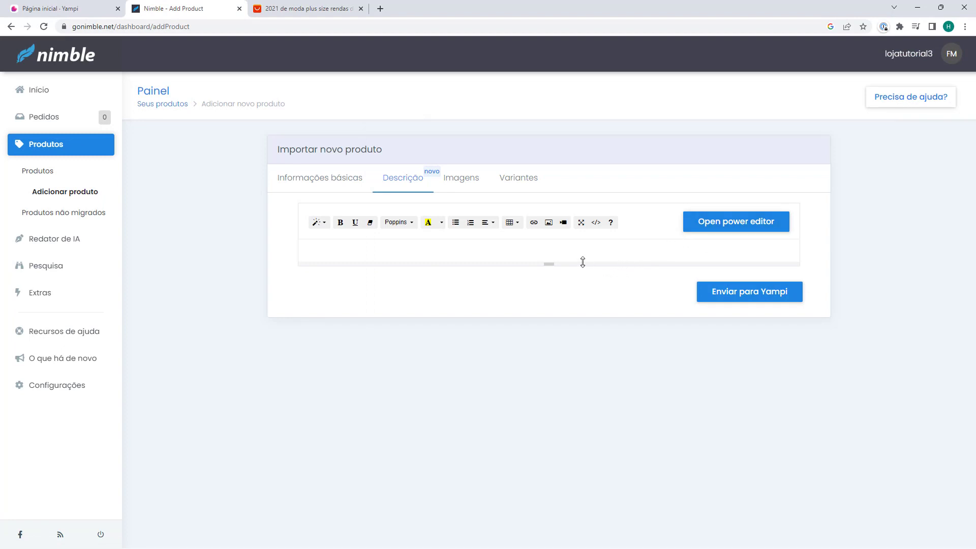
Enlarge the empty description text area downward to make room for a new description.
left_click(557, 256)
left_click_drag(549, 263, 552, 364)
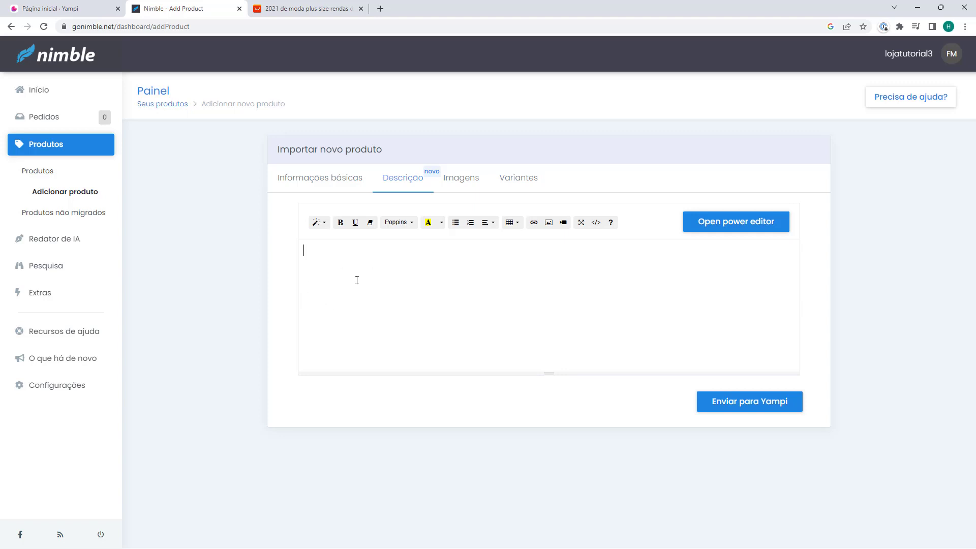
Open the product images, try excluding the first two, and include both again.
left_click(459, 182)
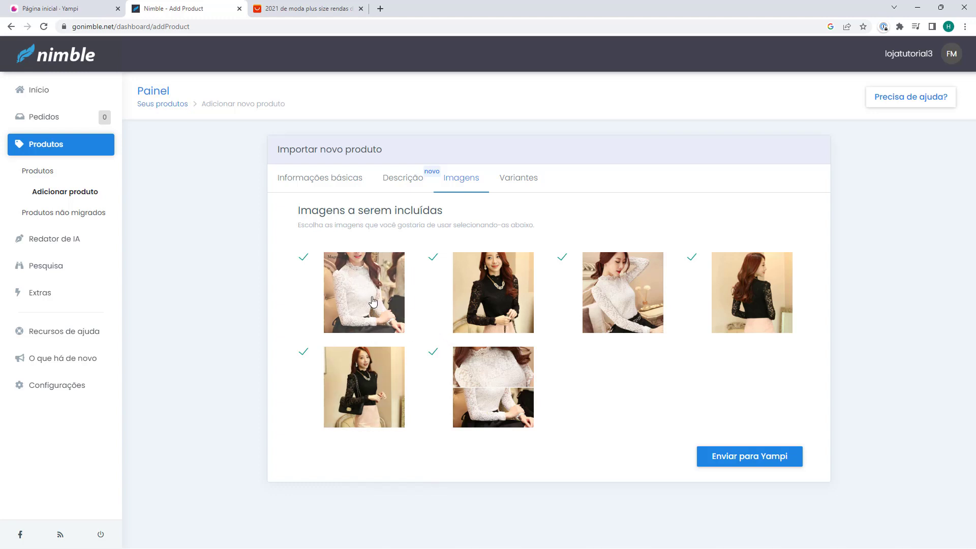
left_click(304, 259)
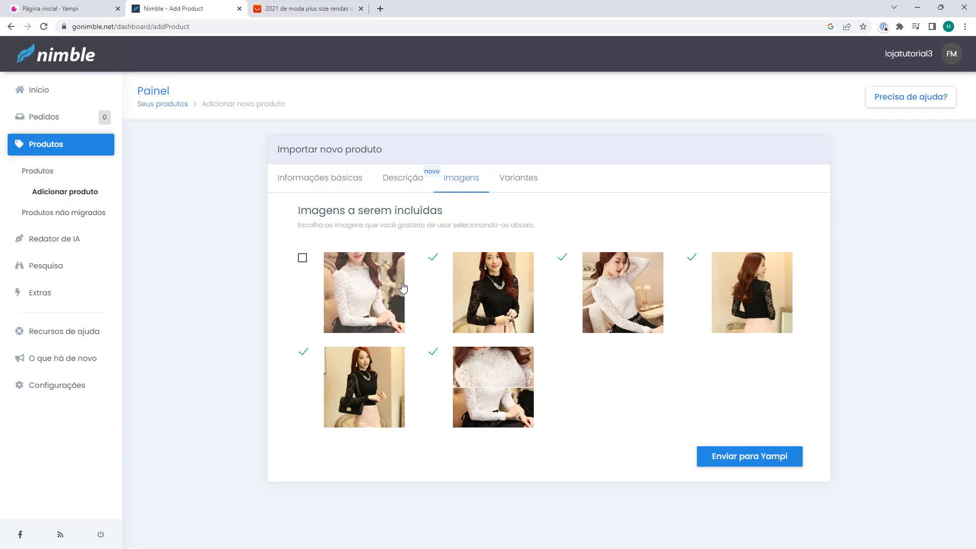
left_click(432, 258)
left_click(431, 258)
left_click(303, 259)
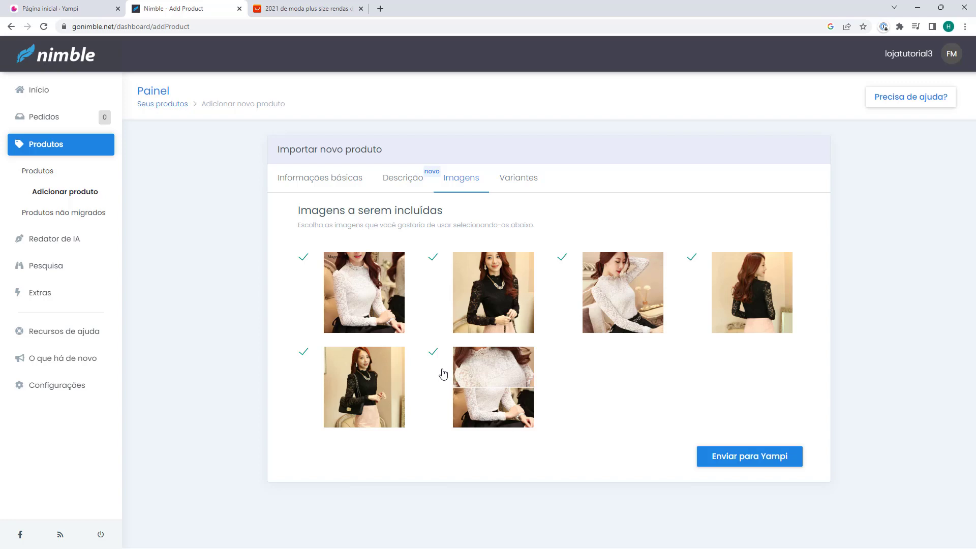
In the product's variants, rename the Color option as Cor and the Size option as Tamanho.
left_click(510, 184)
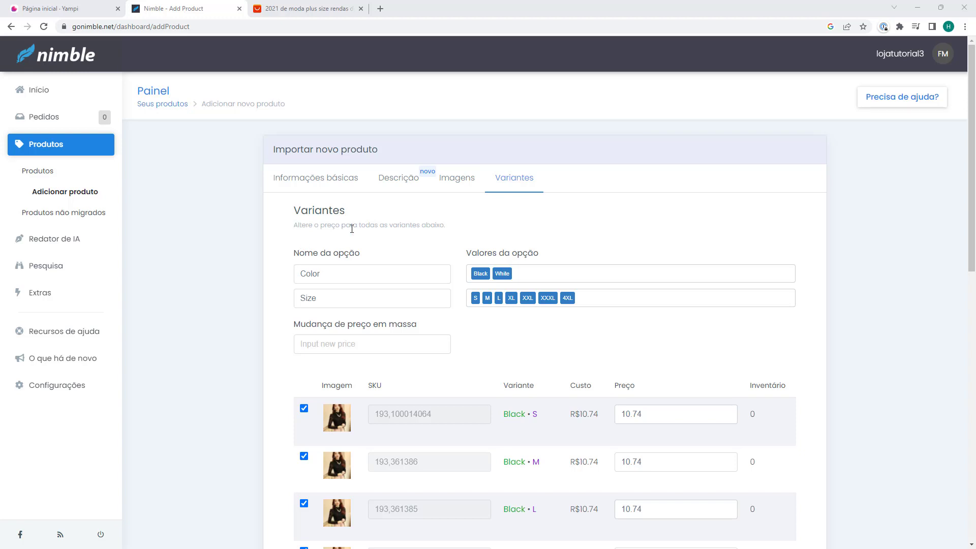
scroll(293, 232, "down", 1)
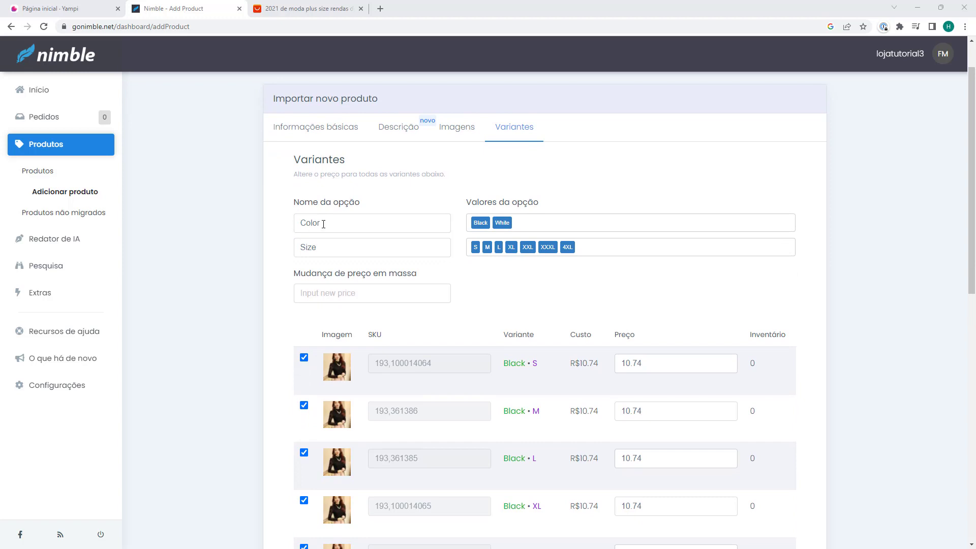
double_click(324, 226)
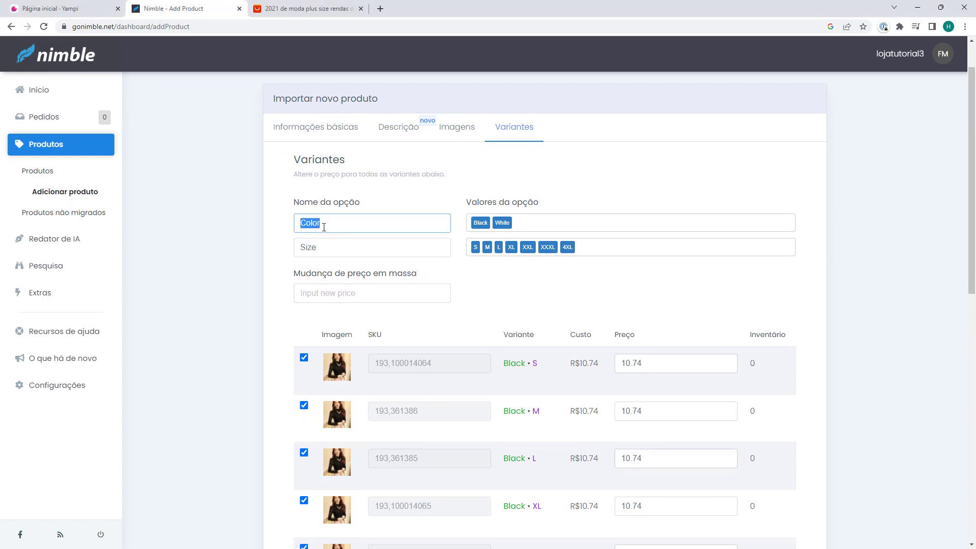
double_click(329, 220)
type("Co")
double_click(350, 251)
type("Tamanho")
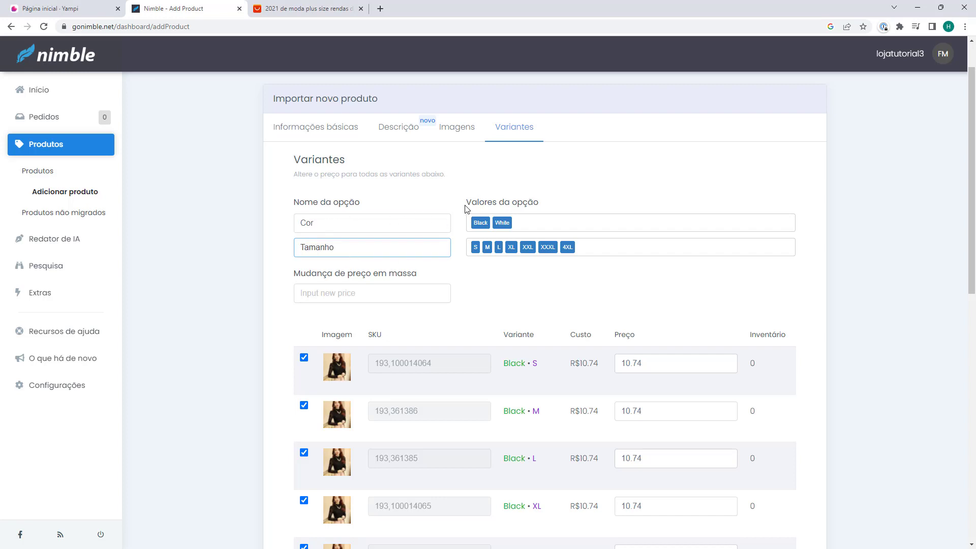
left_click(318, 226)
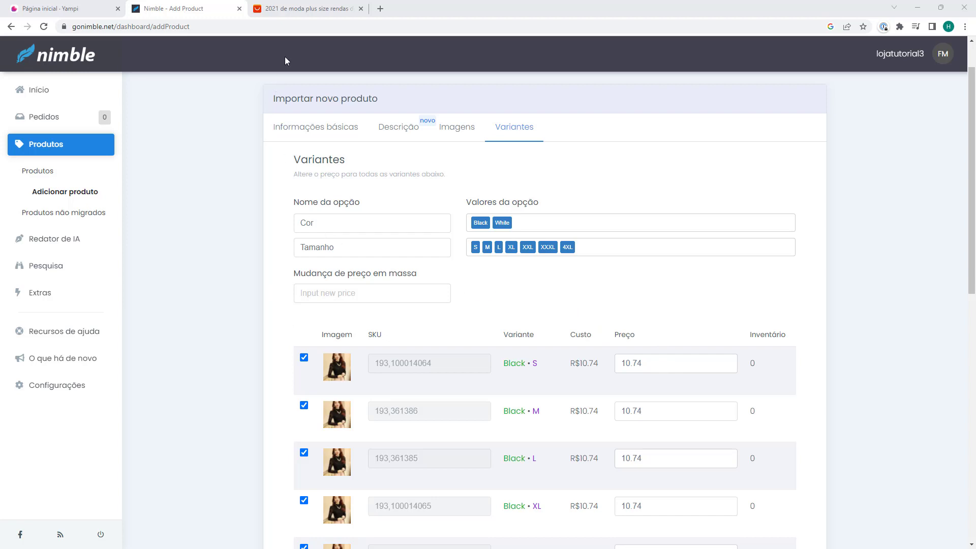
Switch to the AliExpress product page and examine the blouse's current price, original price and discount.
left_click(299, 10)
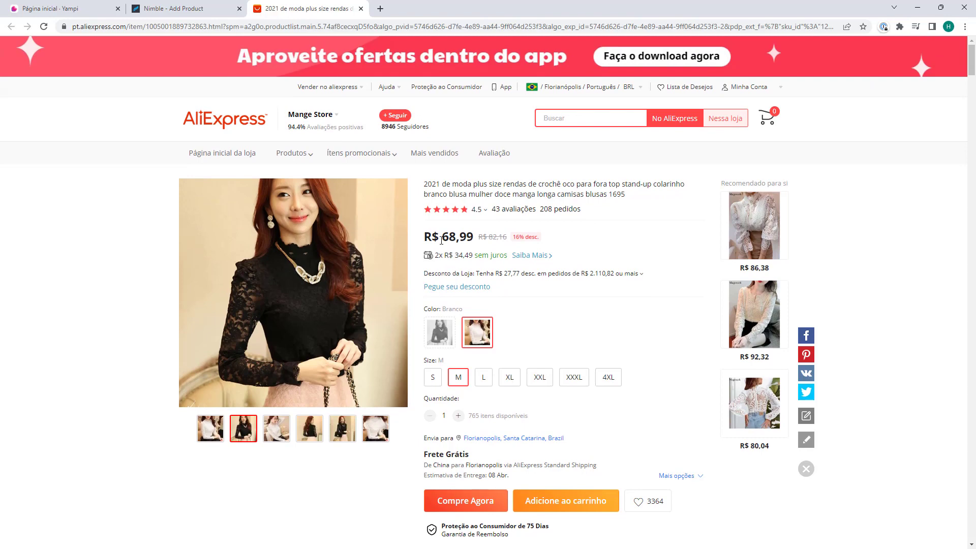
left_click_drag(423, 237, 476, 241)
left_click(483, 245)
left_click_drag(490, 238, 508, 238)
left_click_drag(443, 236, 471, 238)
left_click(472, 238)
mouse_move(445, 240)
left_mouse_down()
mouse_move(481, 238)
mouse_move(459, 239)
left_mouse_up()
left_click(445, 239)
left_click(443, 240)
mouse_move(432, 215)
left_click_drag(443, 238, 471, 241)
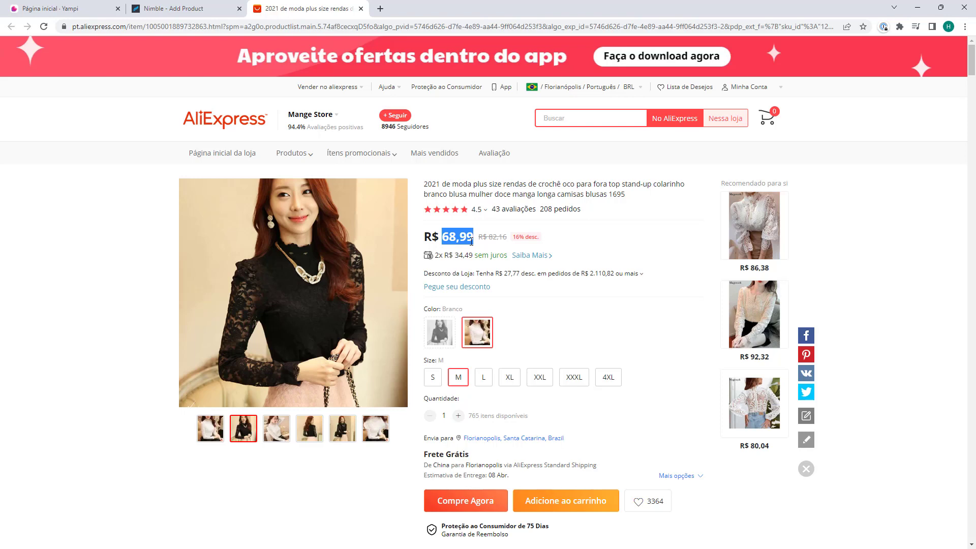
left_click(444, 240)
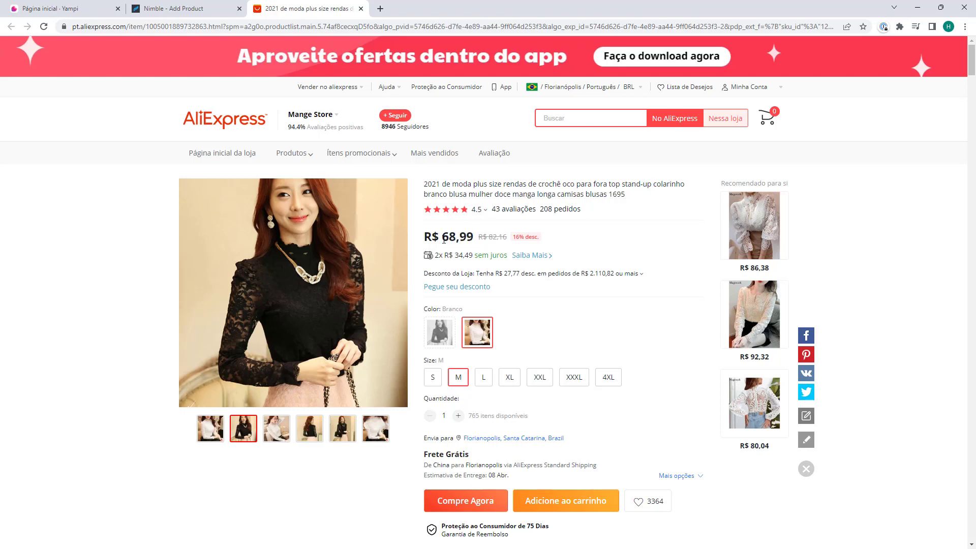
Open the calculator, multiply the 68,99 supplier price by 2,4 to work out a selling price, and close it.
key("XF86Calculator")
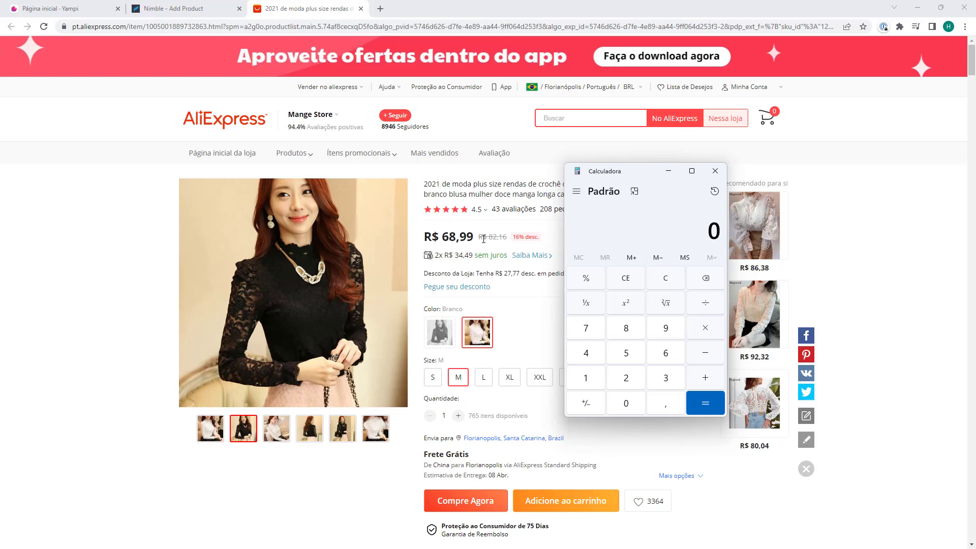
left_click(665, 353)
left_click(626, 331)
left_click(664, 405)
left_click(663, 335)
left_click(663, 336)
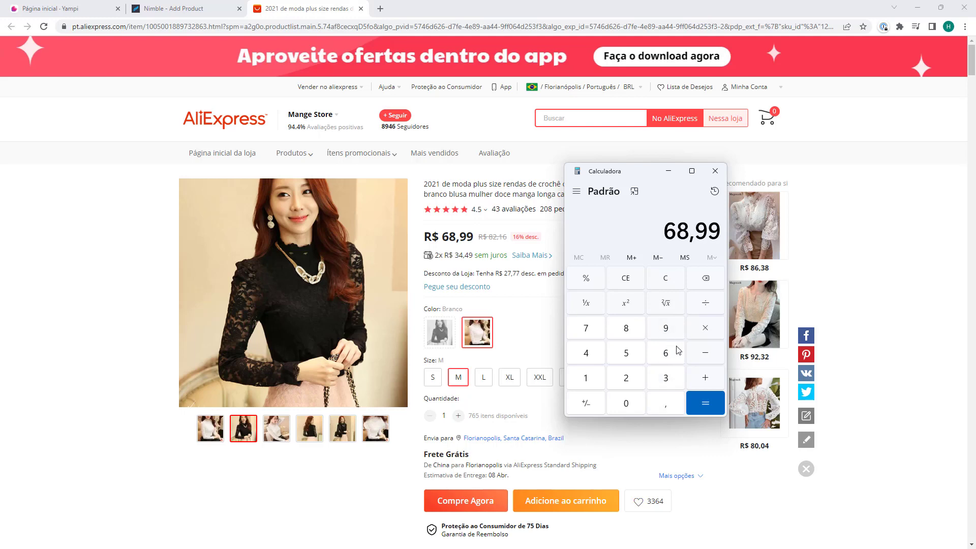
left_click(704, 335)
left_click(634, 385)
left_click(662, 406)
left_click(589, 360)
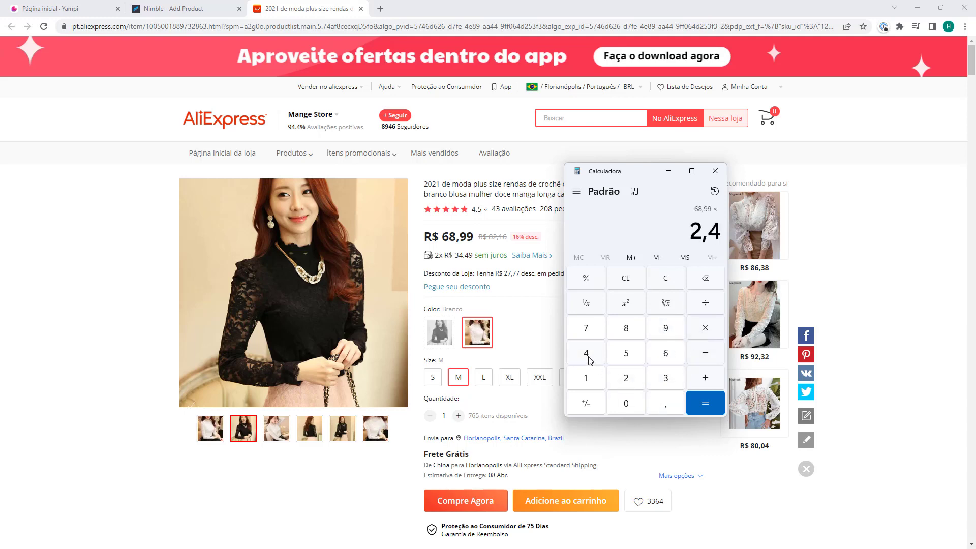
left_click(706, 407)
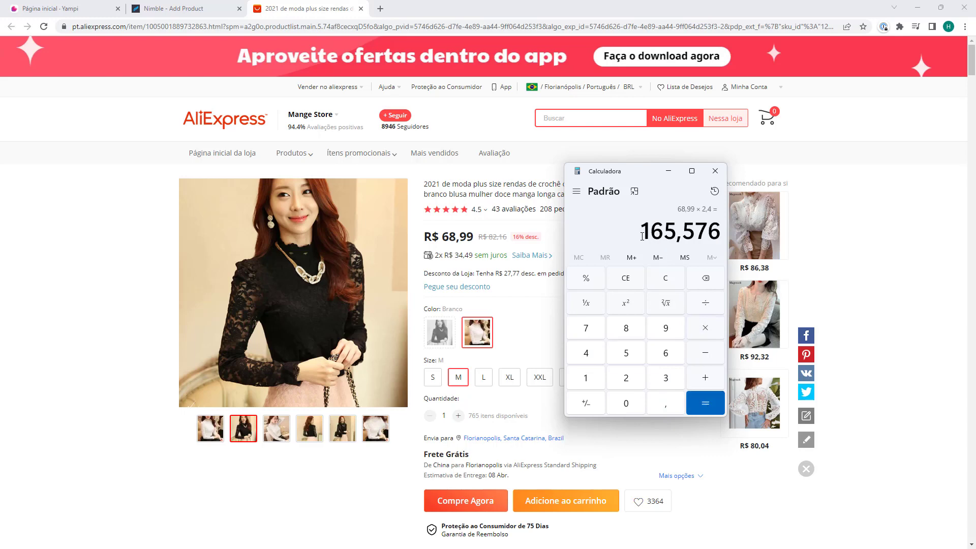
left_click_drag(642, 236, 704, 243)
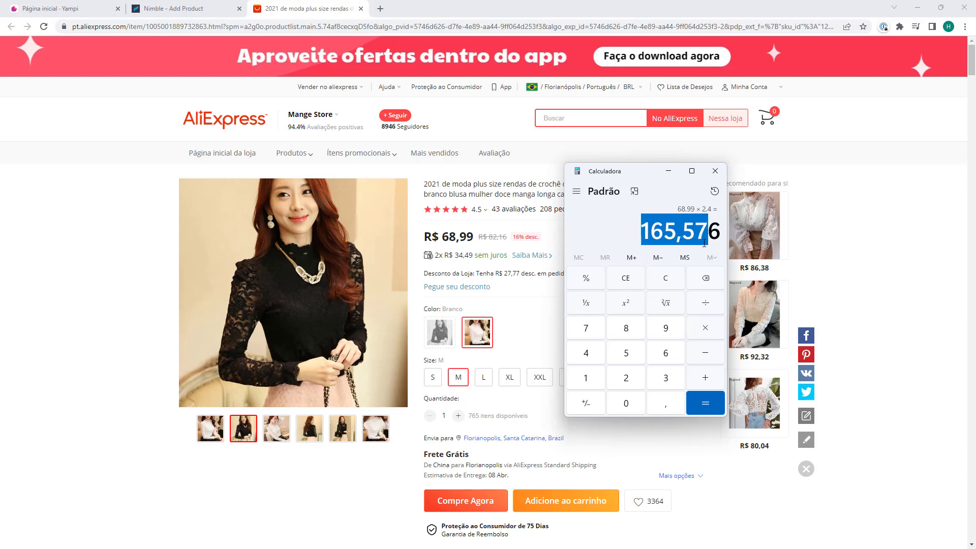
left_click(639, 237)
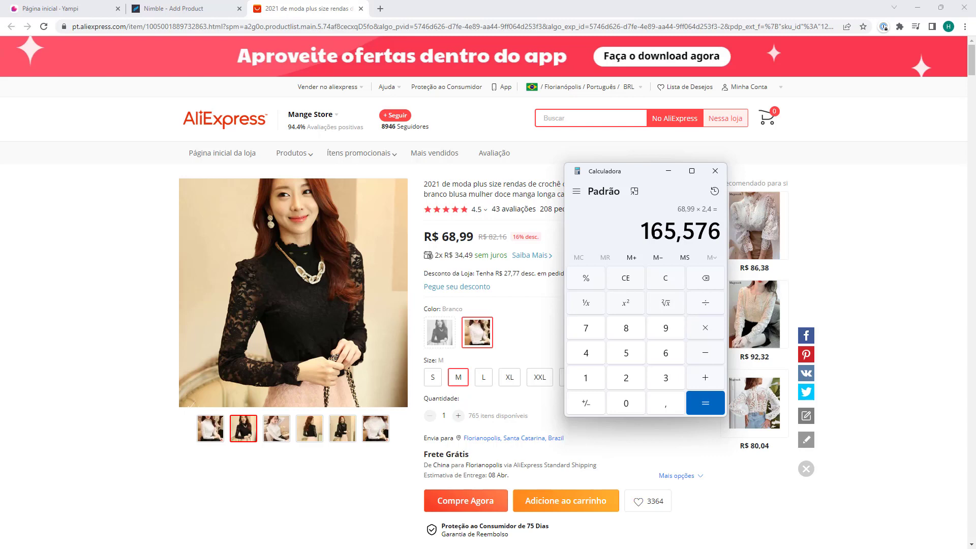
left_click_drag(647, 233, 692, 237)
left_click_drag(643, 231, 686, 233)
left_click(701, 230)
left_click(715, 172)
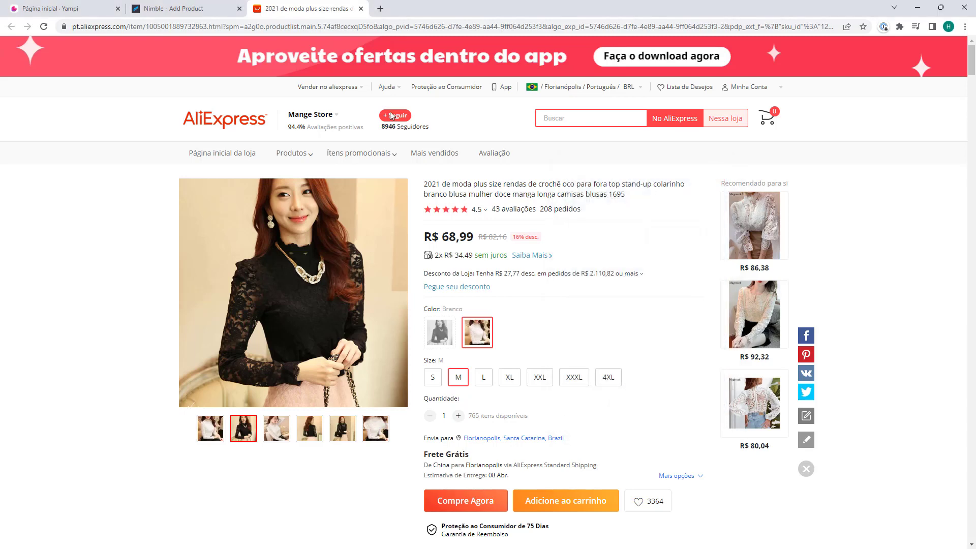
Return to Nimble and review the cost and price of every colour and size variant.
left_click(160, 7)
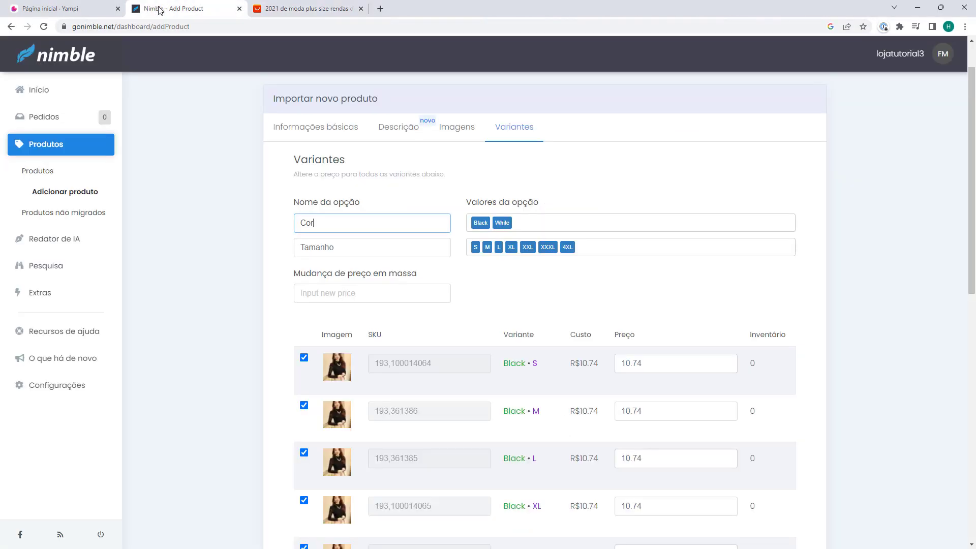
left_click(279, 277)
scroll(282, 283, "down", 3)
scroll(282, 283, "down", 8)
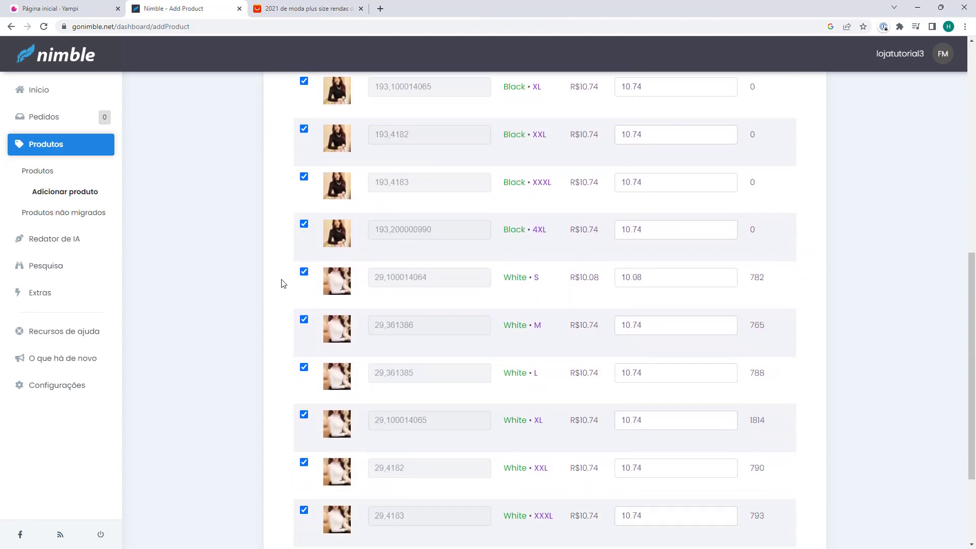
scroll(290, 286, "up", 10)
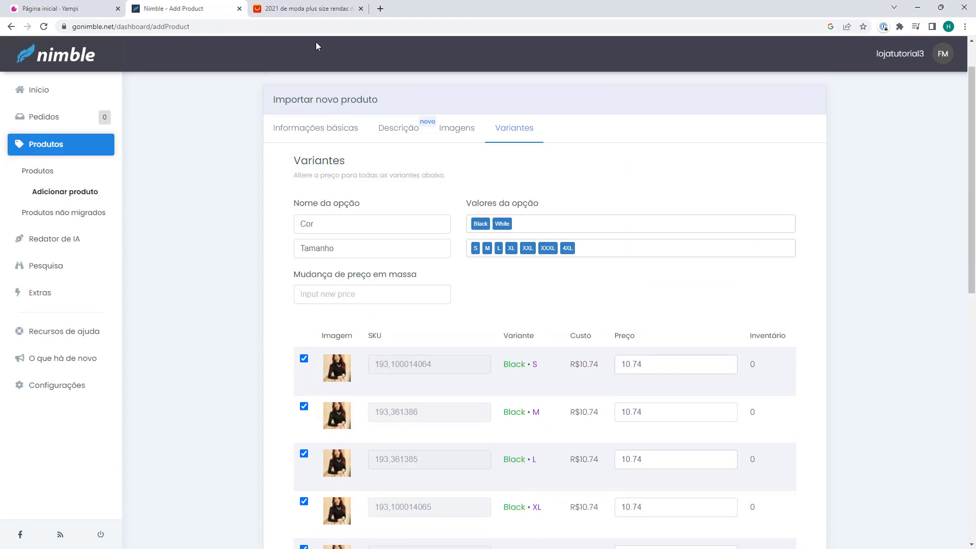
Check the white blouse's price on AliExpress for sizes L, XL, 4XL and M.
left_click(305, 8)
left_click(483, 377)
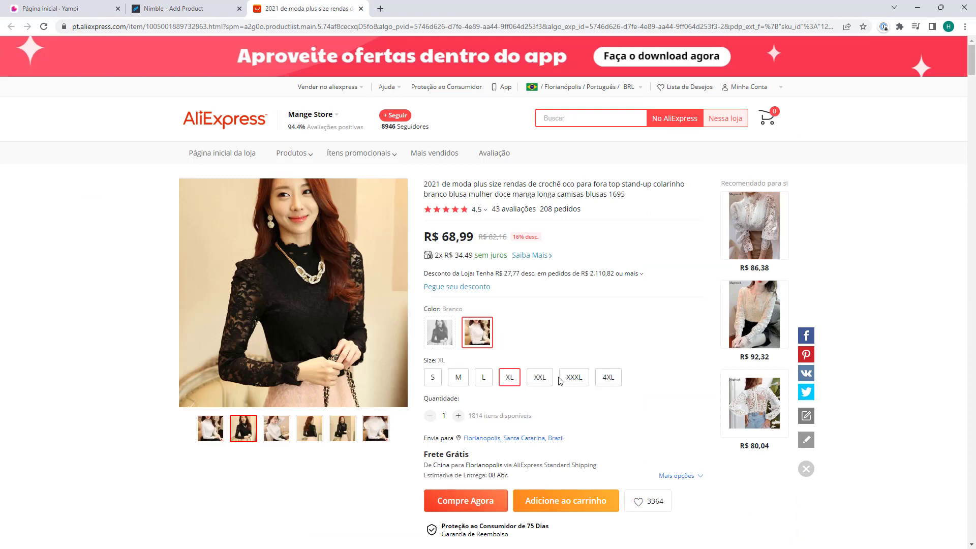
left_click(605, 378)
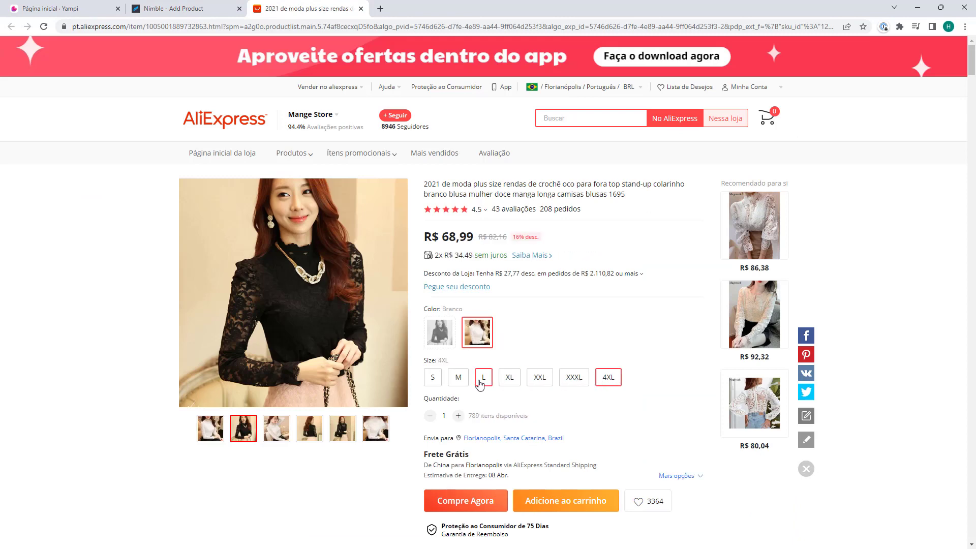
left_click(457, 378)
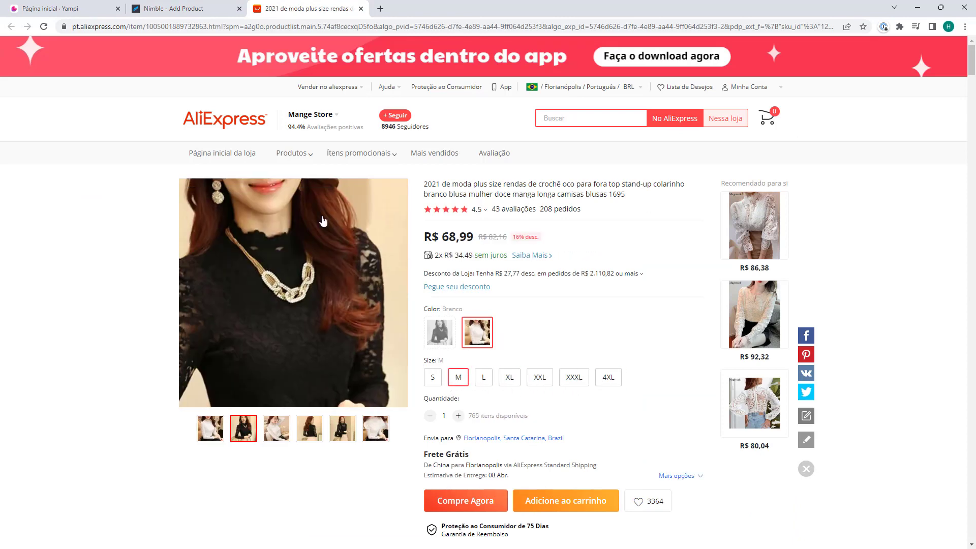
Back in Nimble, set the bulk price for all variants to 165.99.
left_click(168, 9)
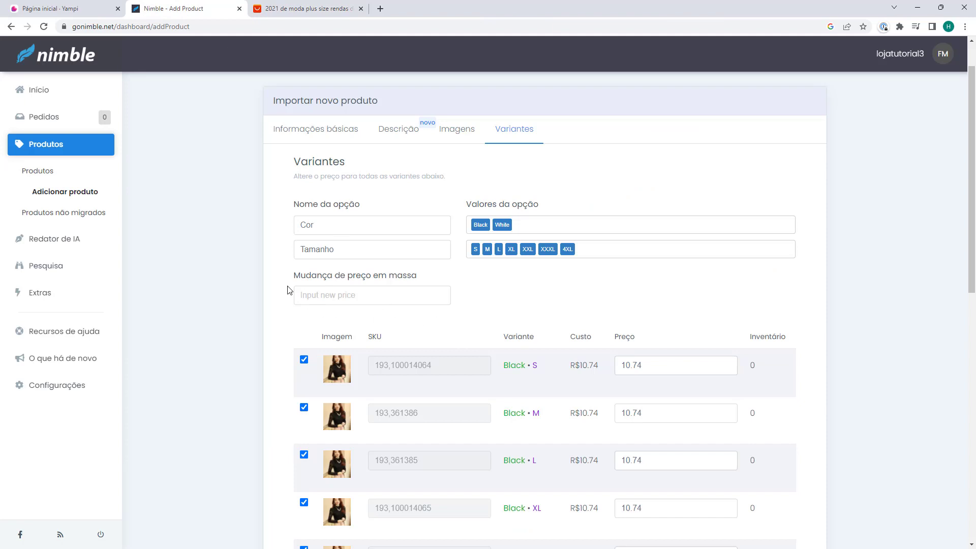
left_click_drag(296, 277, 359, 287)
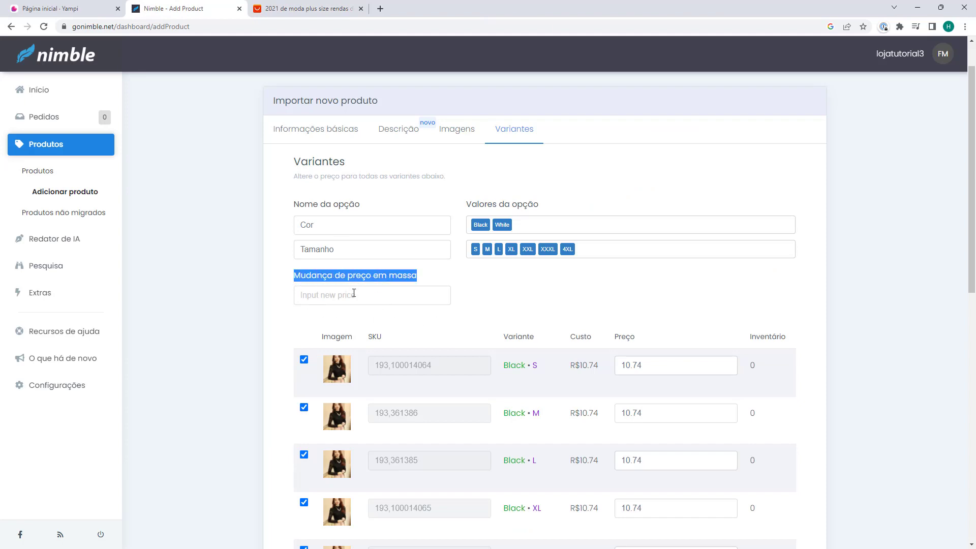
left_click(339, 296)
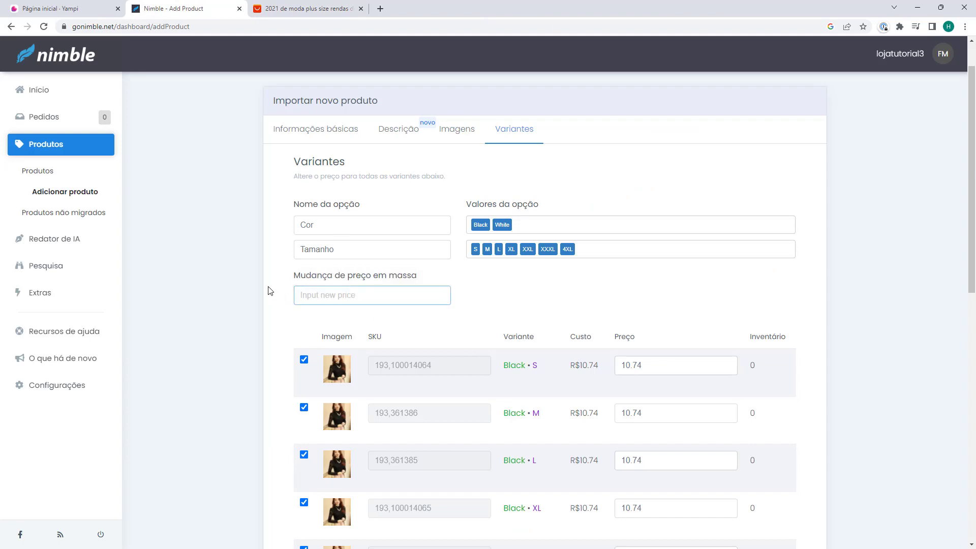
type("165")
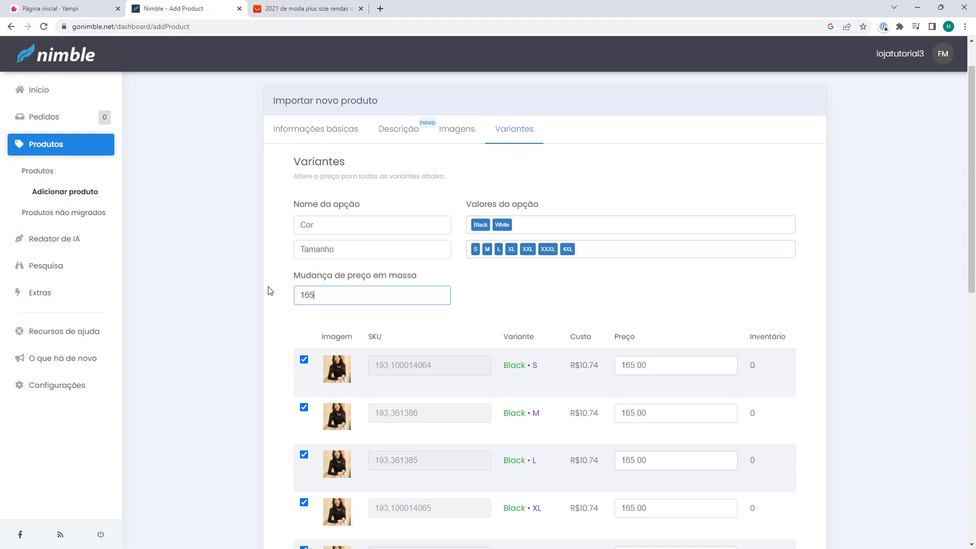
type(".99")
Review the updated variant prices and send the product to Yampi.
scroll(608, 287, "down", 10)
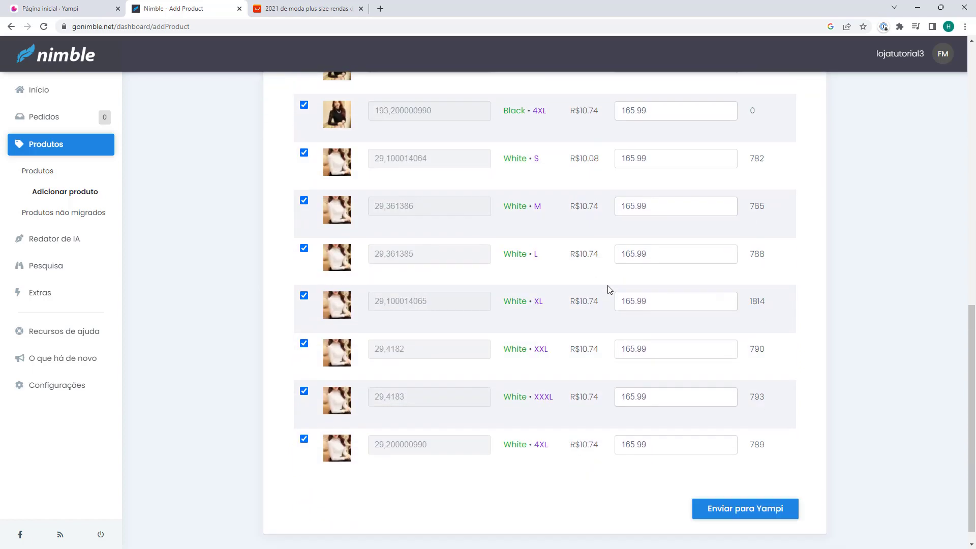
scroll(615, 357, "up", 10)
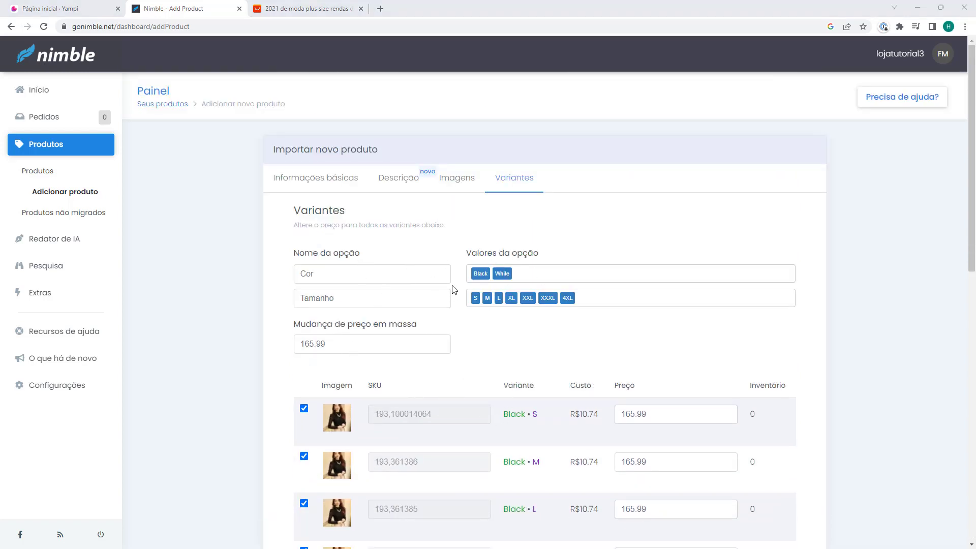
scroll(234, 212, "down", 15)
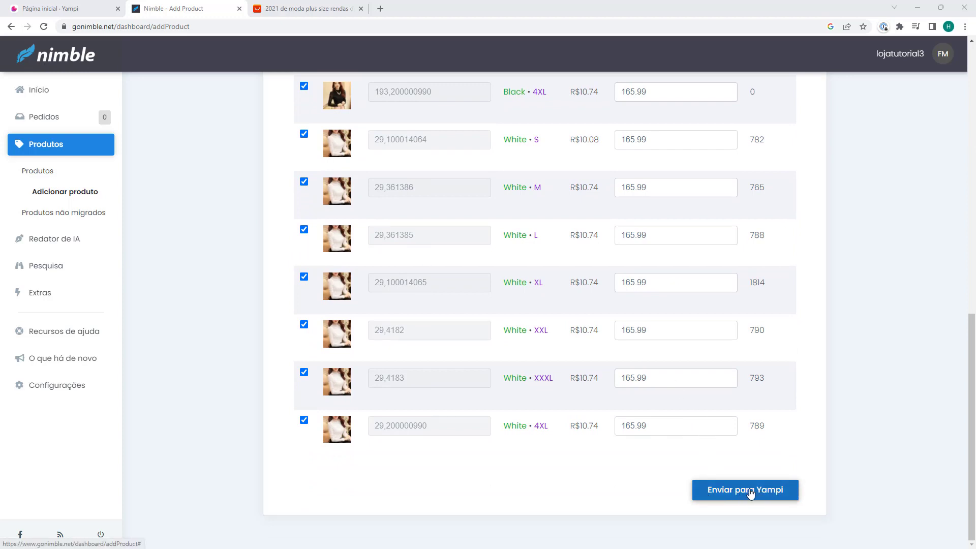
left_click(753, 491)
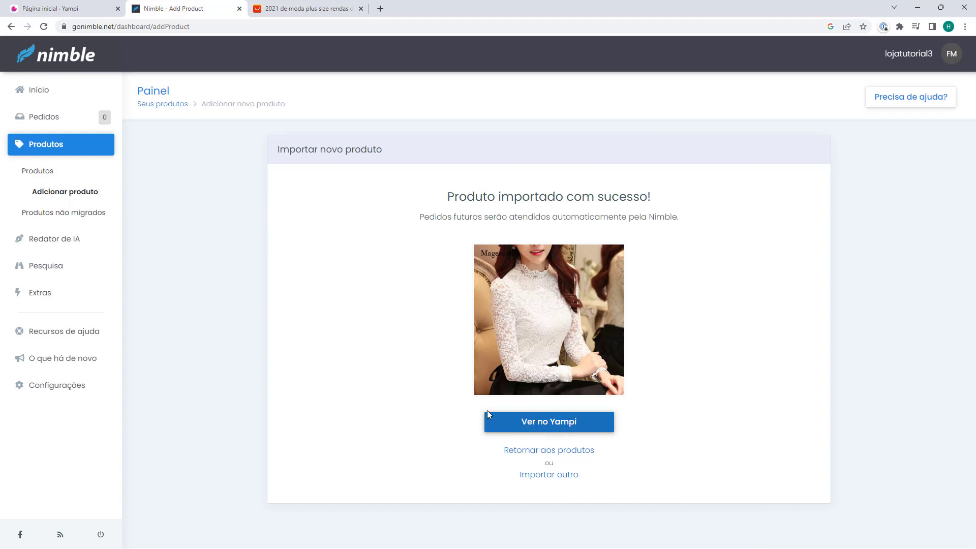
Switch to Yampi, close the API credentials window, and show the list of all products.
left_click(58, 4)
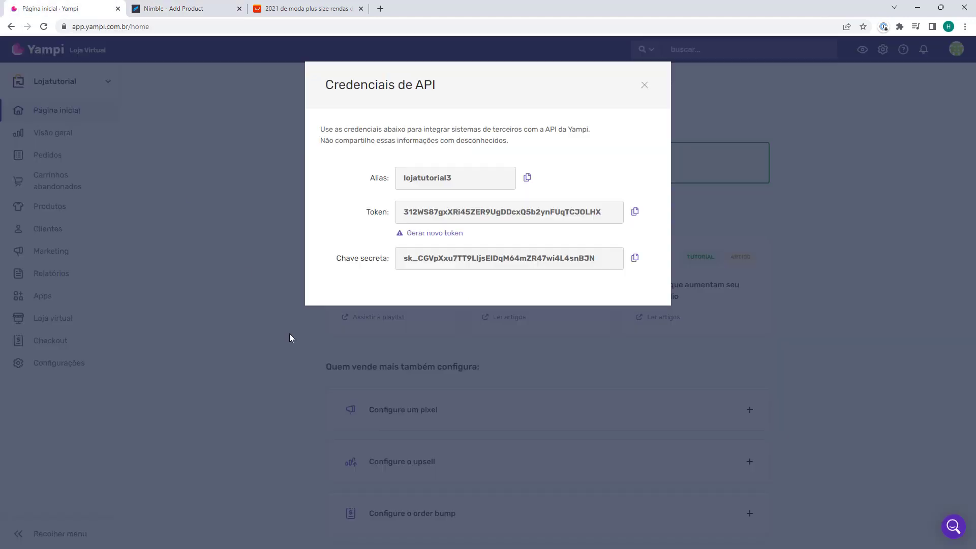
left_click(644, 87)
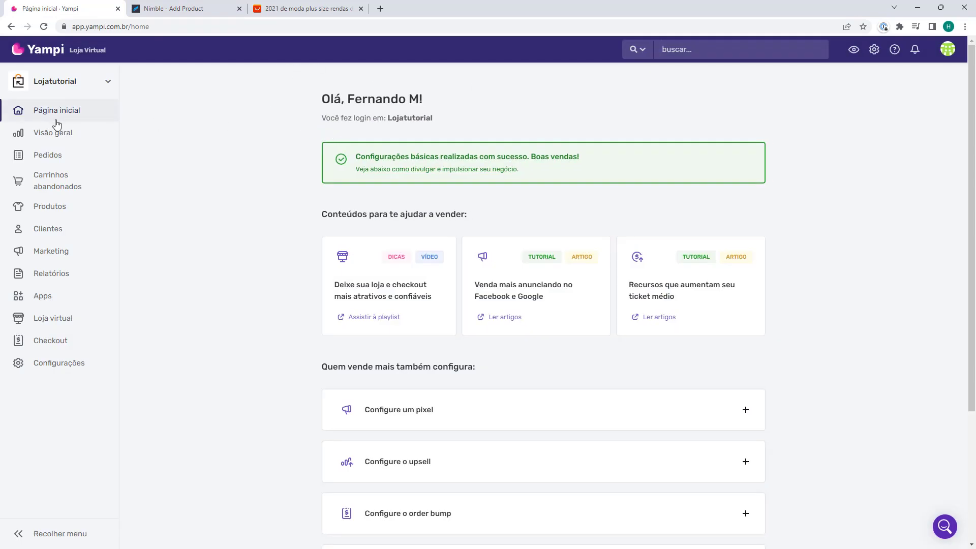
mouse_move(48, 215)
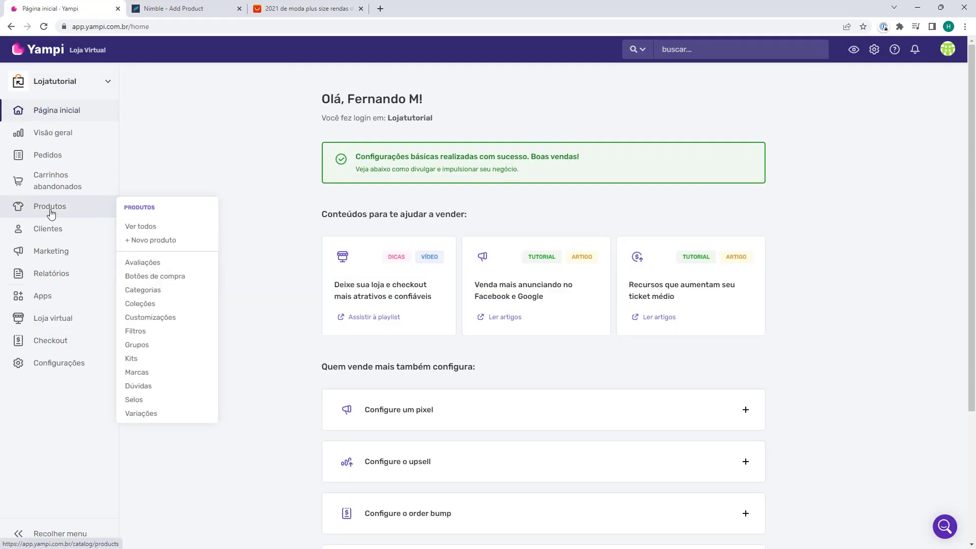
left_click(51, 213)
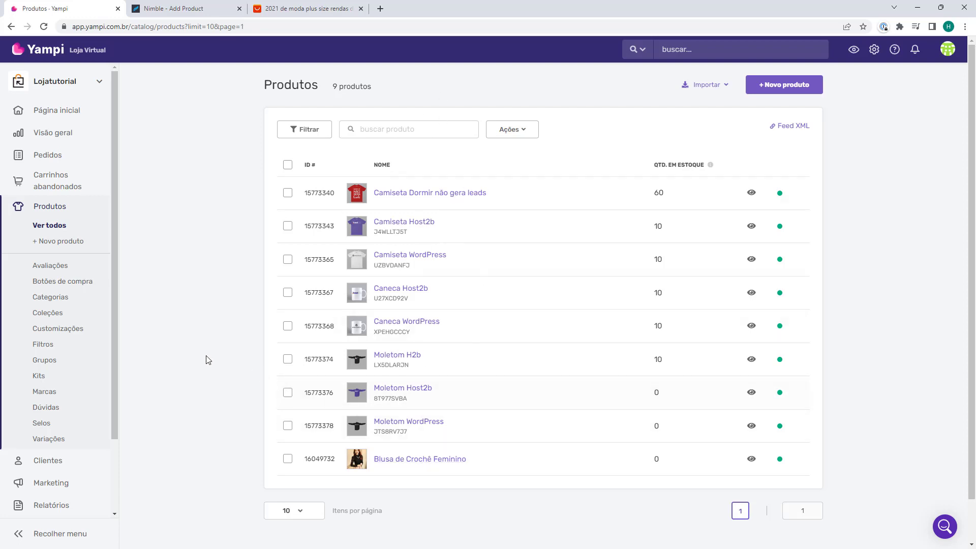
Open the Blusa de Crochê Feminino product and review its basic information, variants, images and description sections.
left_click(382, 463)
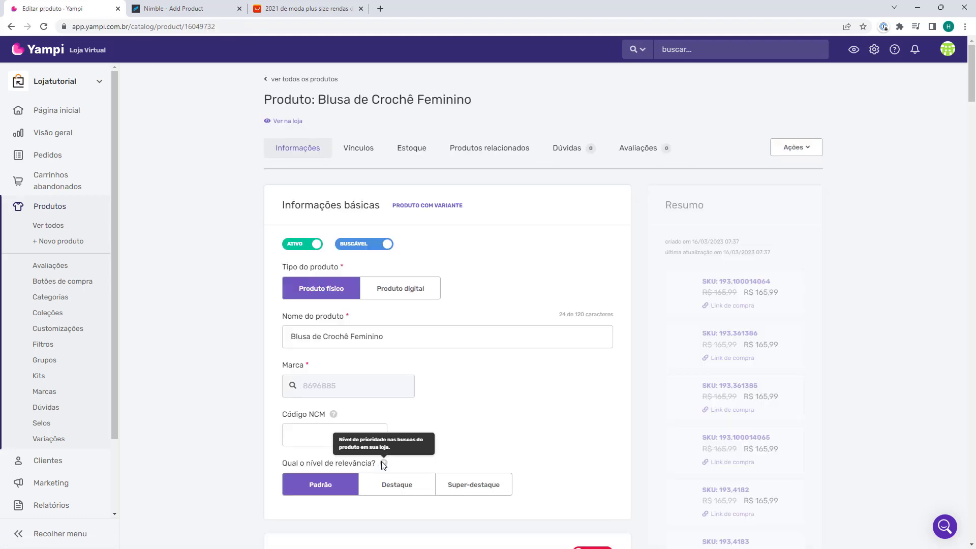
scroll(313, 188, "down", 4)
scroll(313, 189, "down", 12)
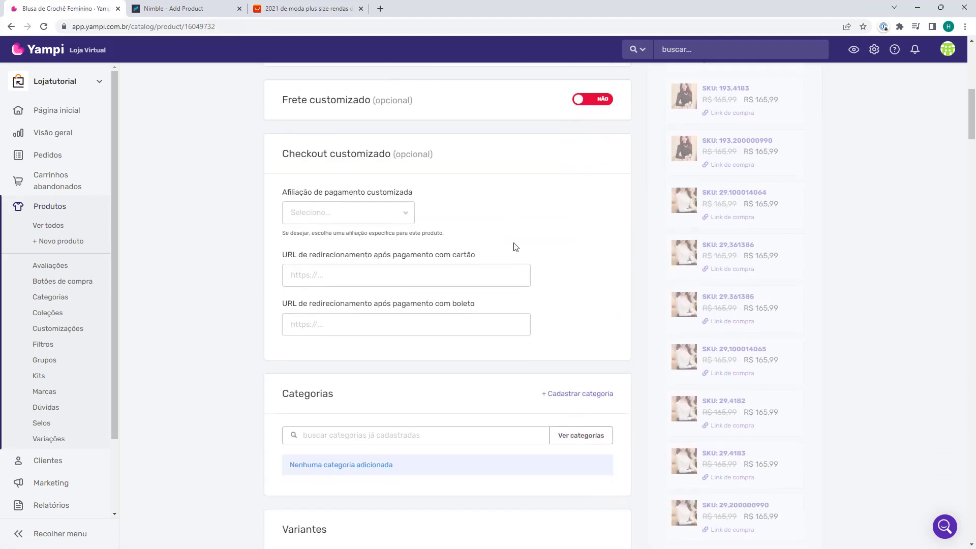
scroll(267, 239, "down", 15)
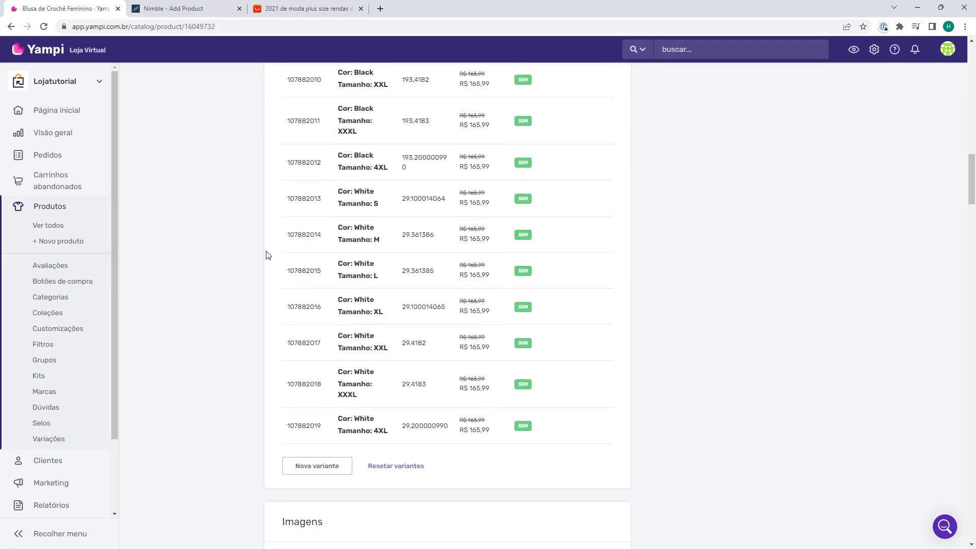
scroll(266, 222, "down", 20)
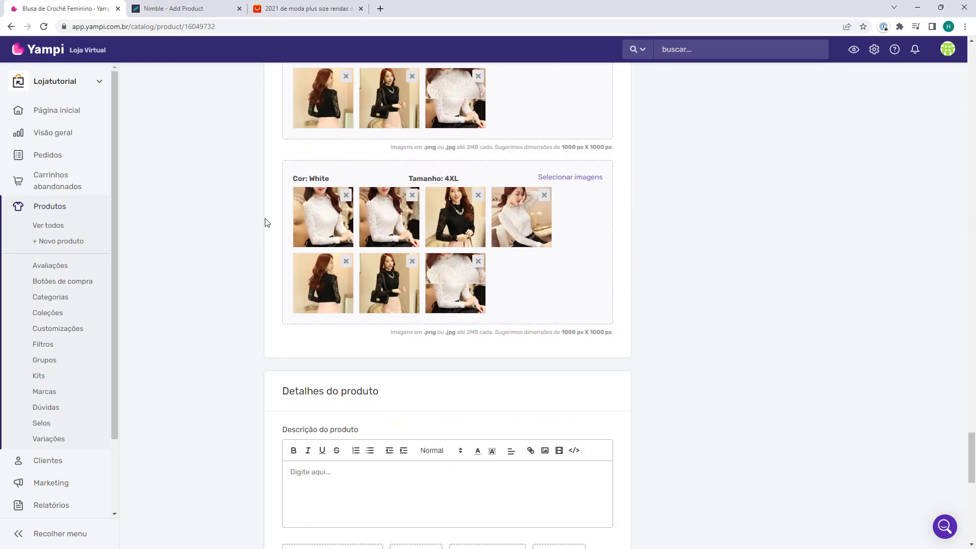
scroll(266, 222, "up", 15)
key("Home")
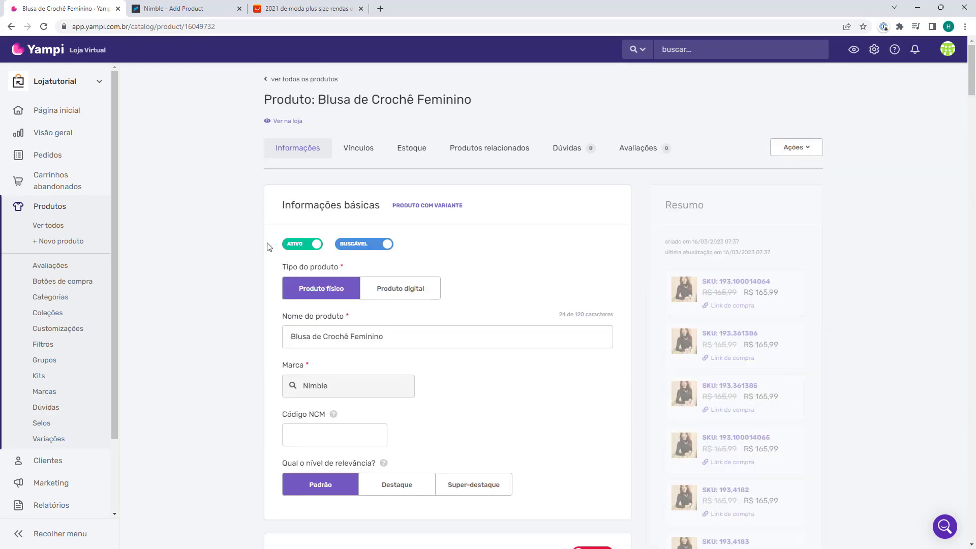
View the blouse on the online store and browse its photo gallery through the black and white images.
left_click(273, 121)
left_click(217, 8)
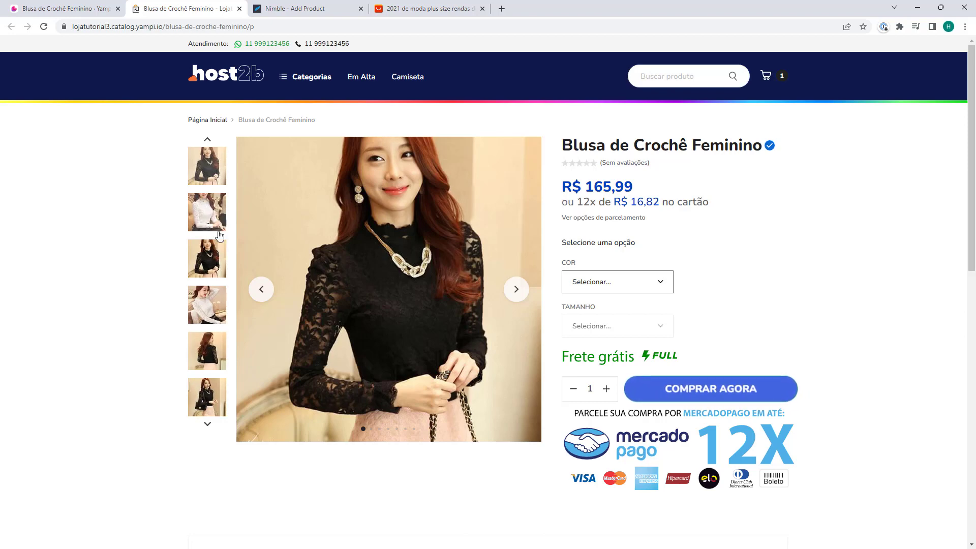
left_click(201, 261)
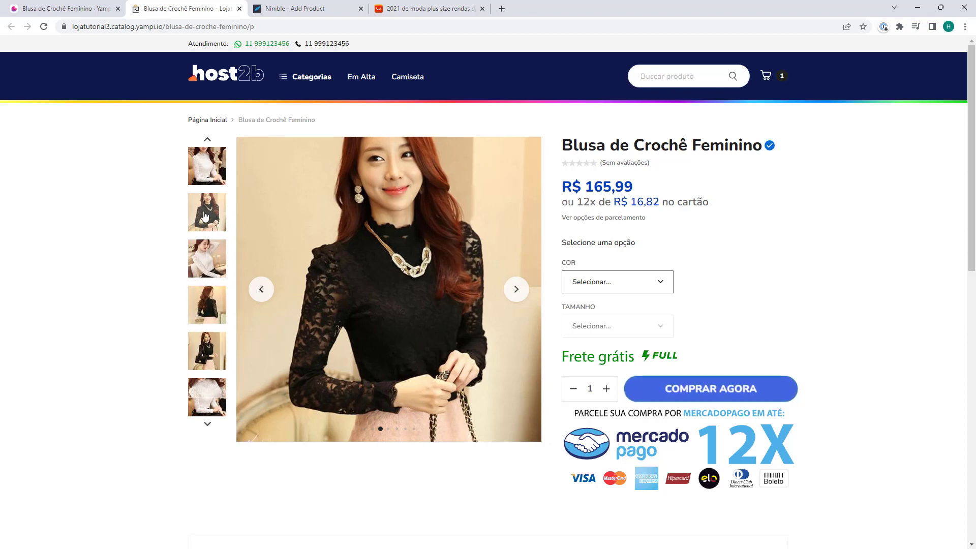
left_click(204, 167)
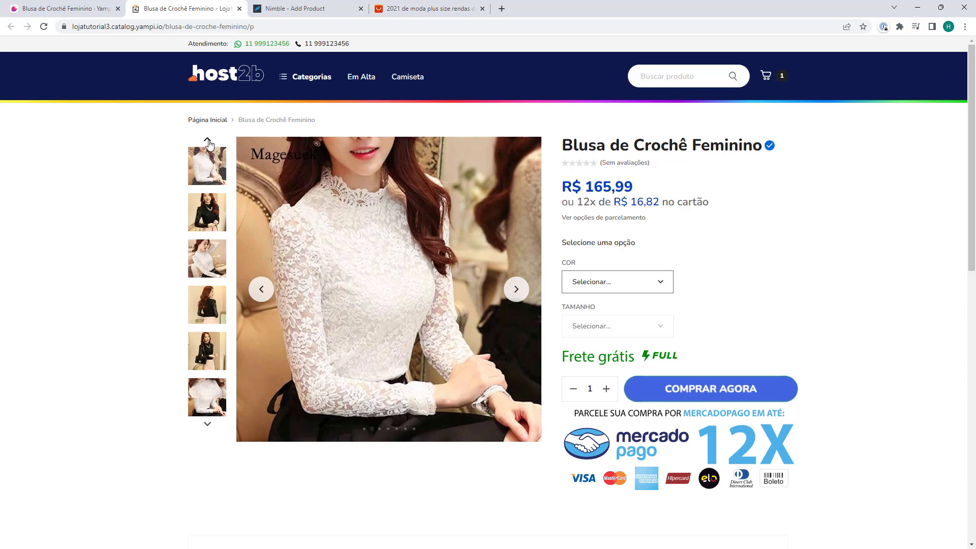
left_click(207, 139)
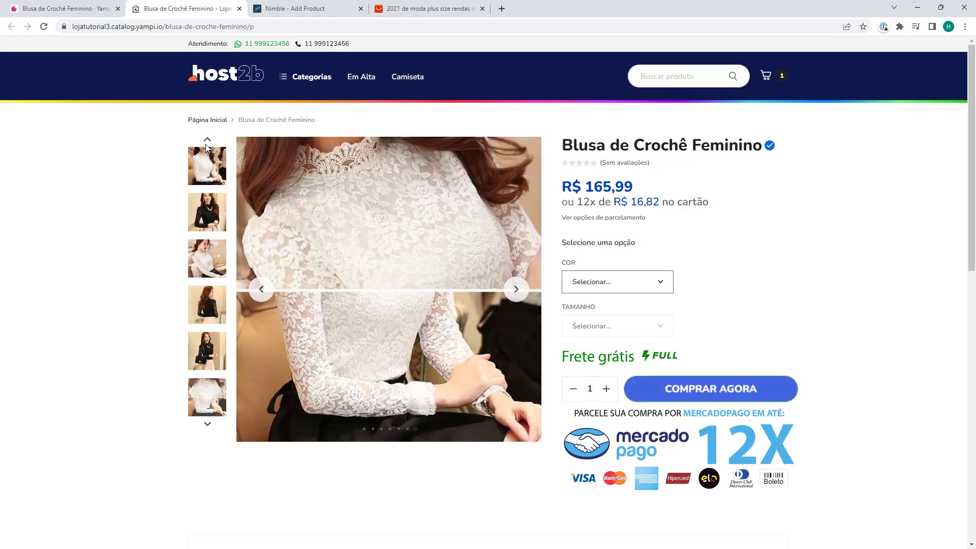
left_click(207, 351)
left_click(204, 425)
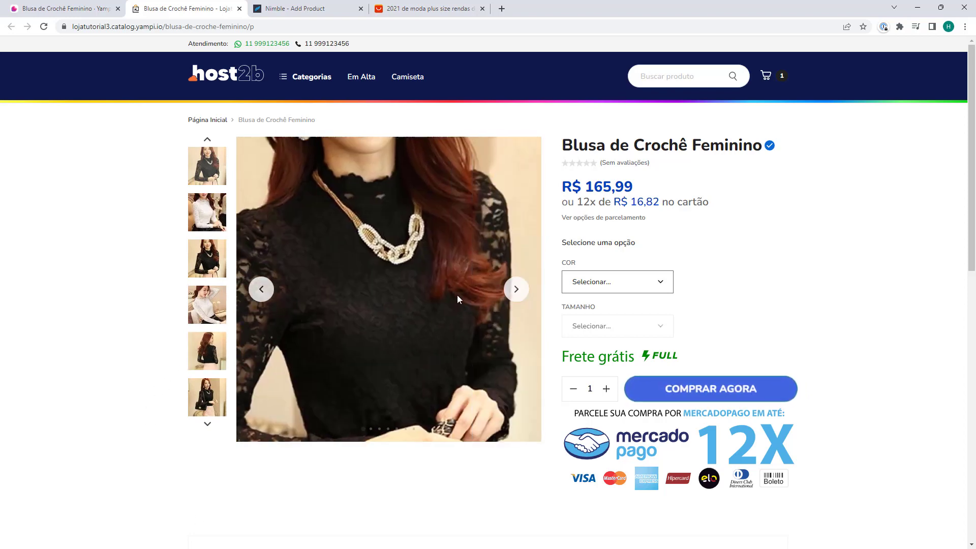
Check the blouse's colour choices and the sizes offered for Black on the store page, and reset the colour selection.
left_click(594, 275)
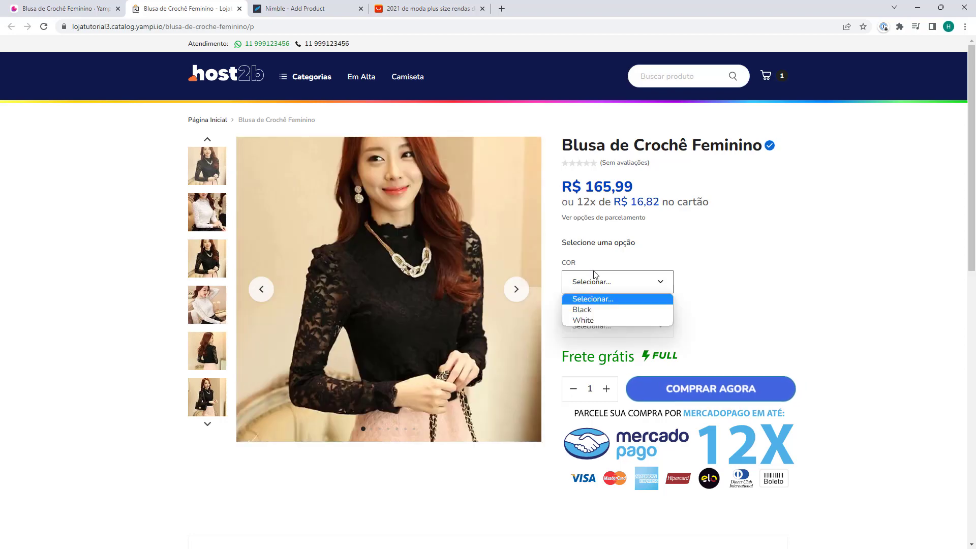
left_click(562, 267)
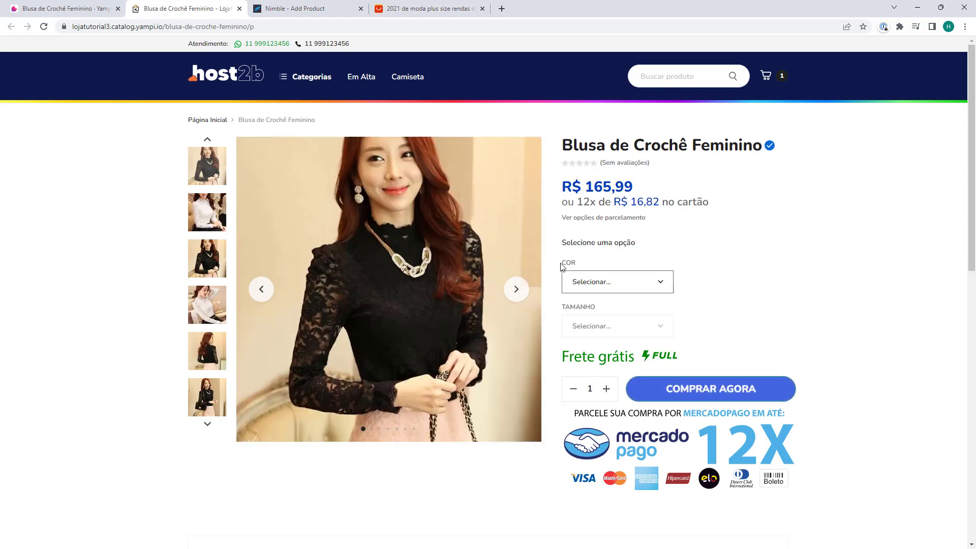
left_click(600, 284)
left_click(600, 311)
left_click(599, 328)
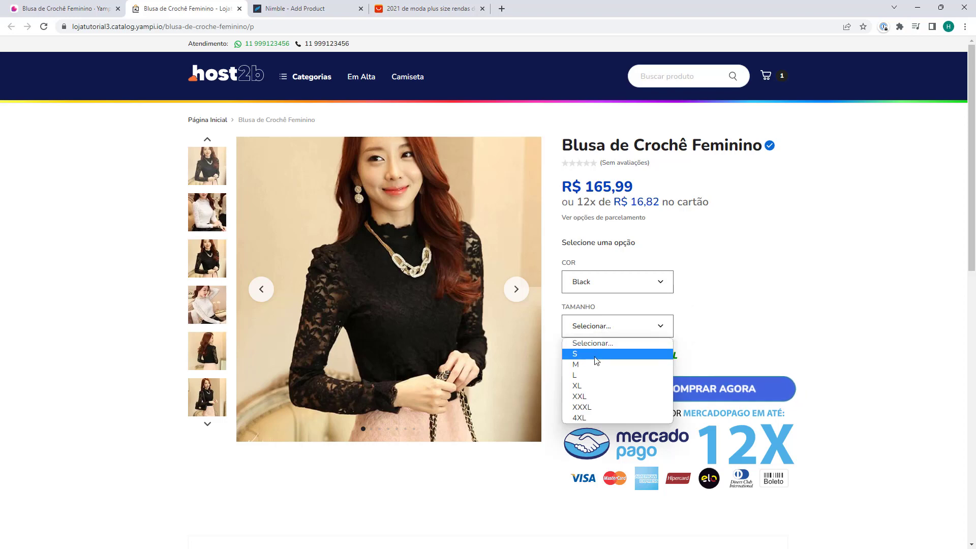
left_click(598, 332)
left_click(599, 279)
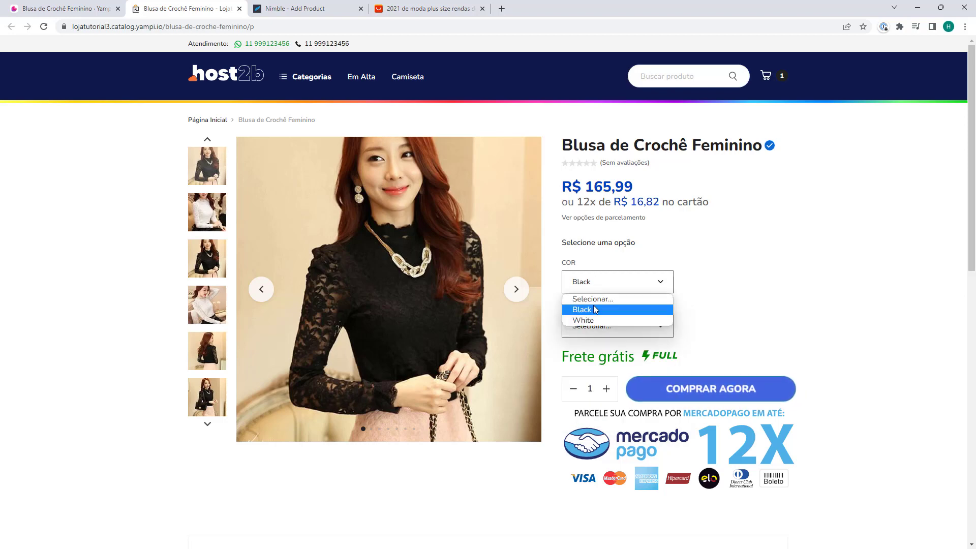
left_click(592, 297)
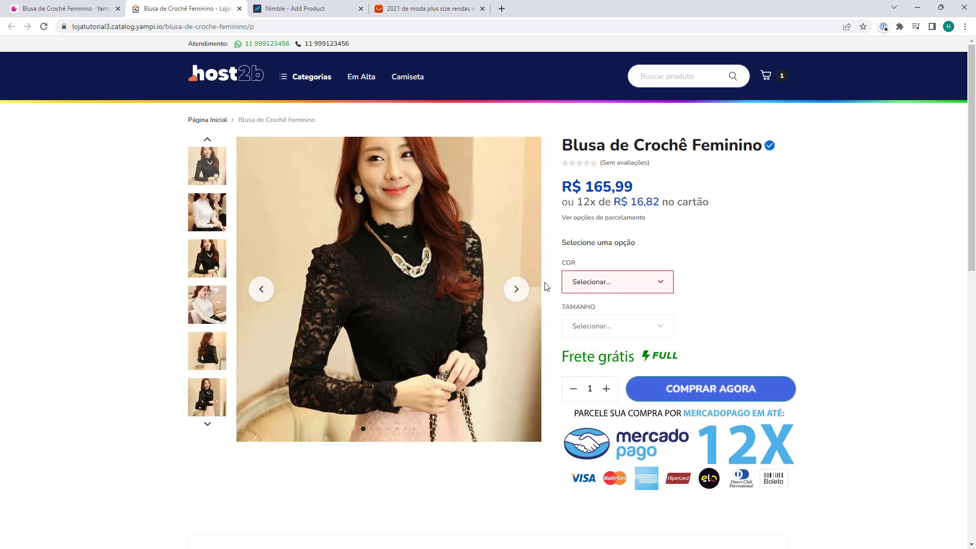
Back in the Yampi admin, open the Cor product variation and rename its White option to Branco.
left_click(68, 8)
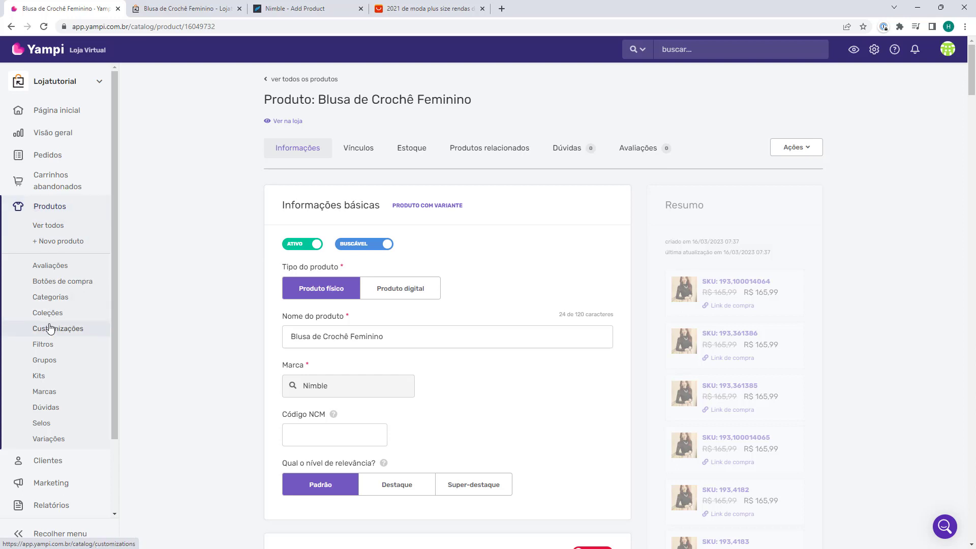
left_click(48, 443)
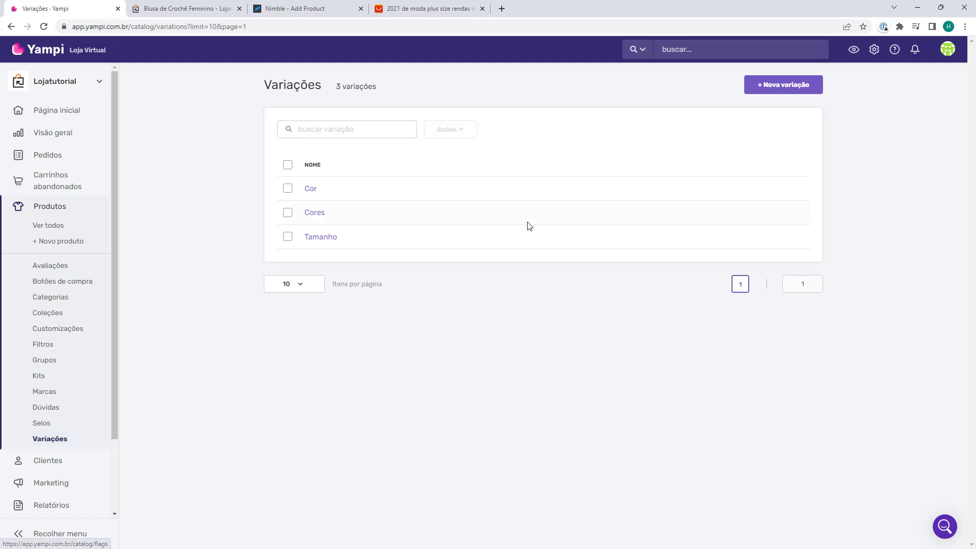
left_click(311, 189)
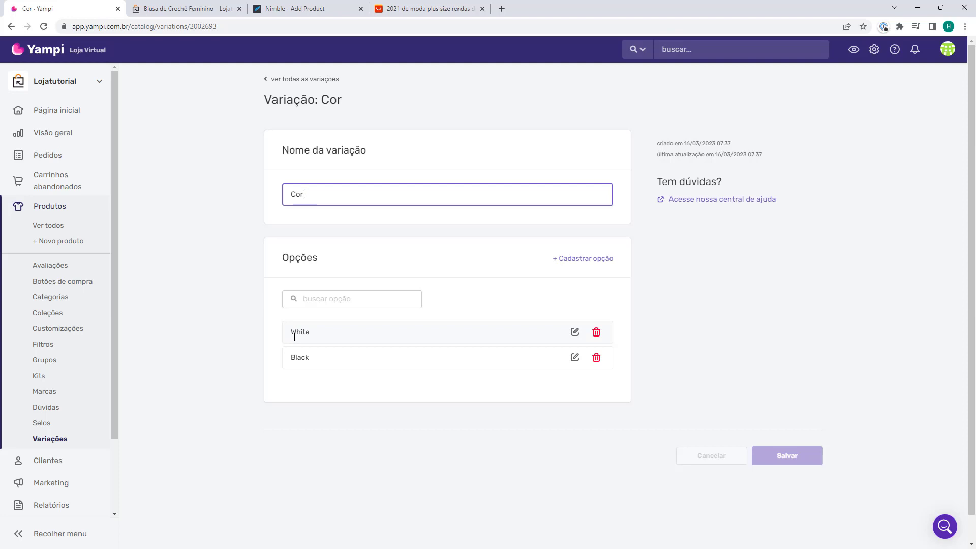
left_click_drag(292, 337, 309, 333)
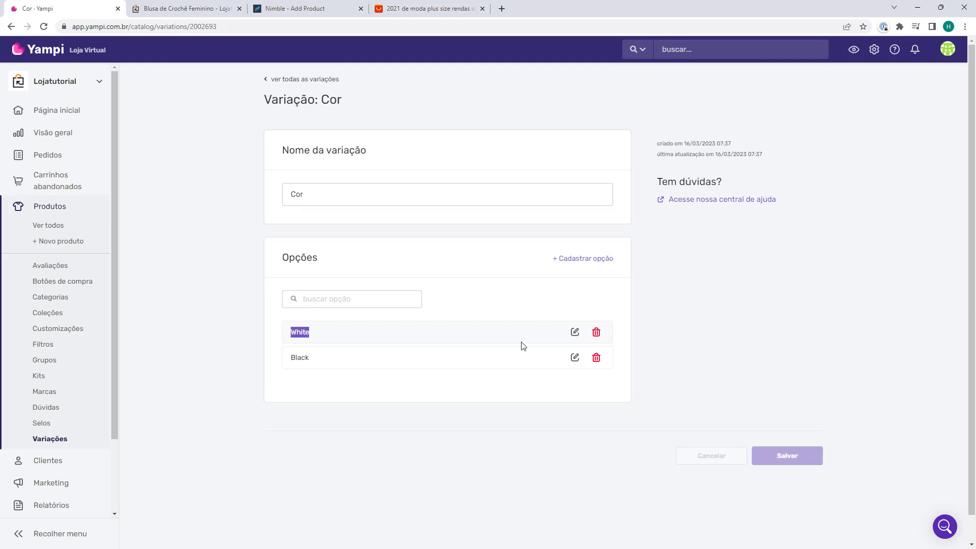
left_click(575, 333)
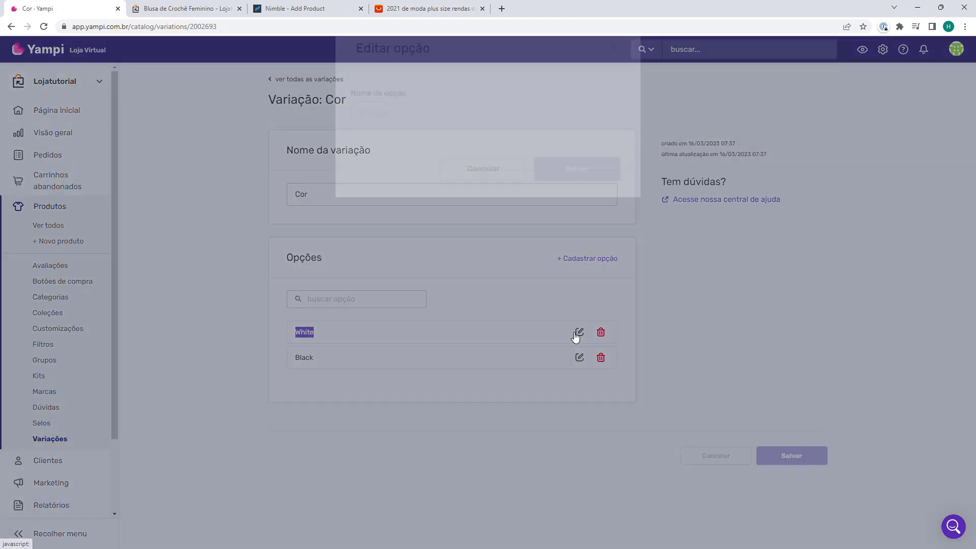
type("Ba")
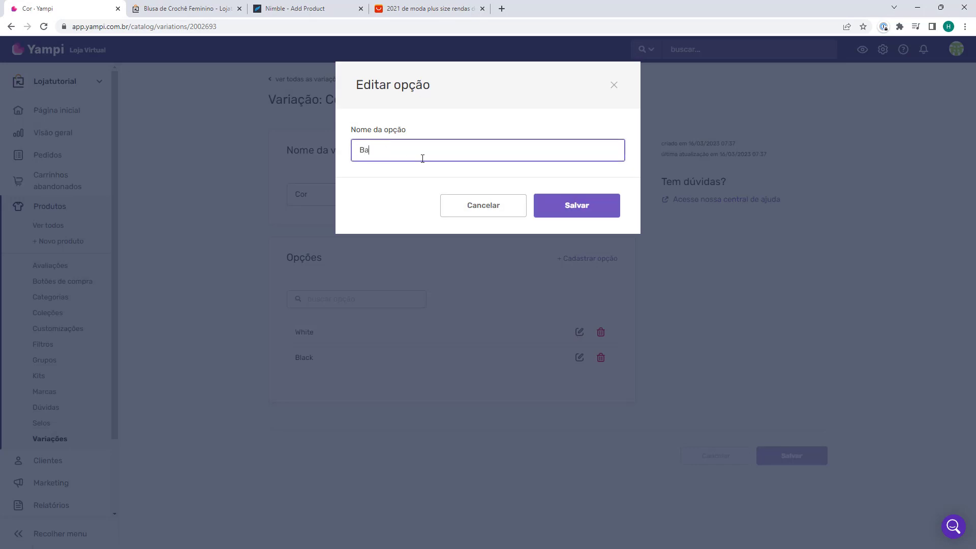
type("anco")
left_click(576, 210)
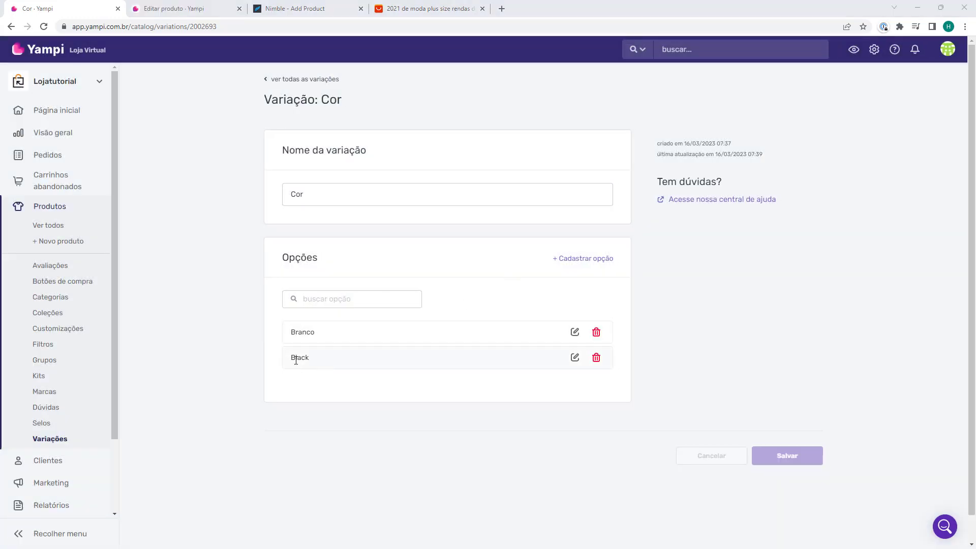
Rename the Black option of the Cor variation to Preto and save it.
left_click_drag(293, 360, 312, 363)
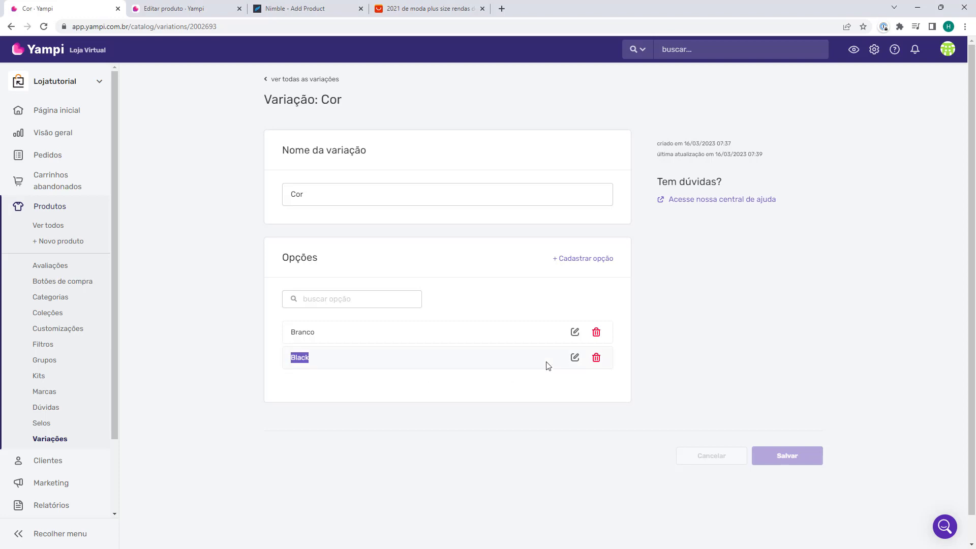
left_click(572, 359)
double_click(445, 155)
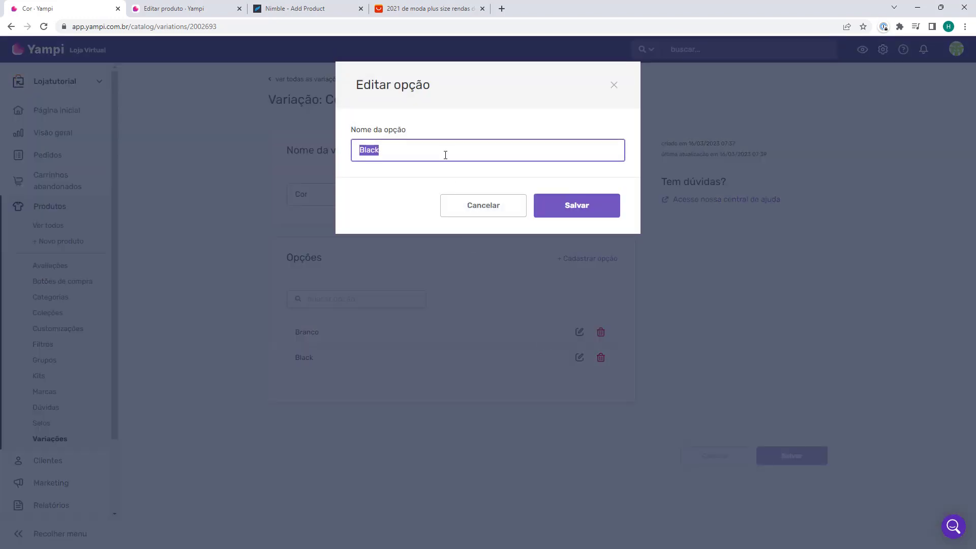
type("Preto")
left_click(583, 206)
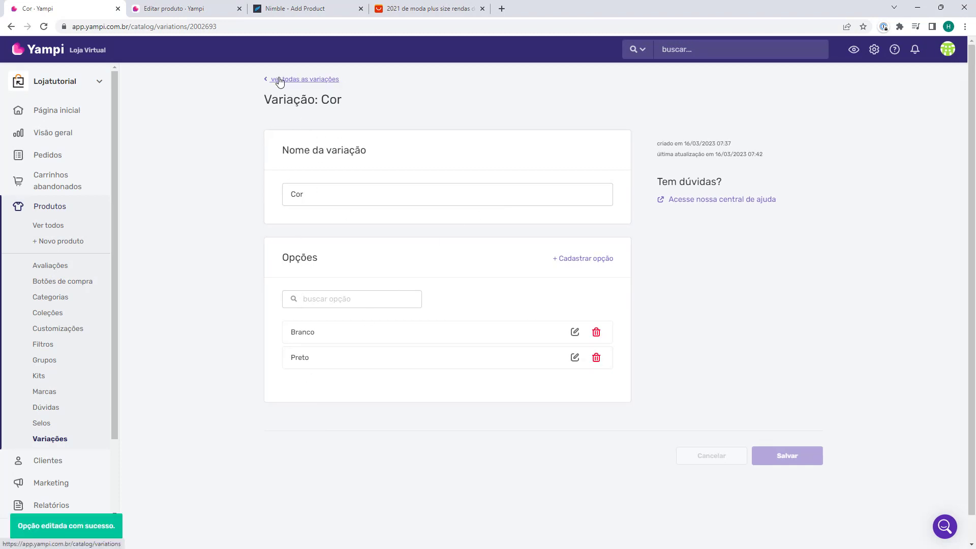
Open the Tamanho variation from the list of variations and rename its S option to P.
left_click(280, 82)
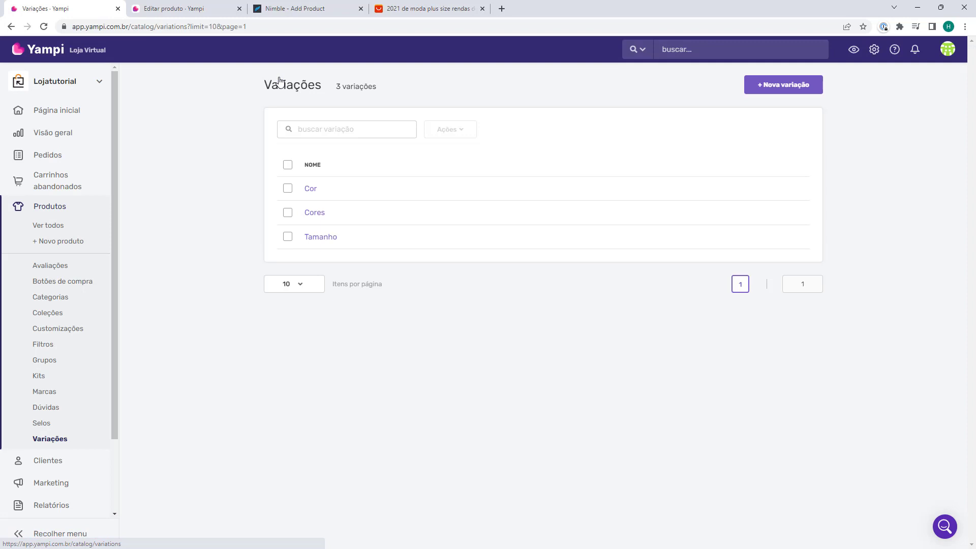
left_click(321, 239)
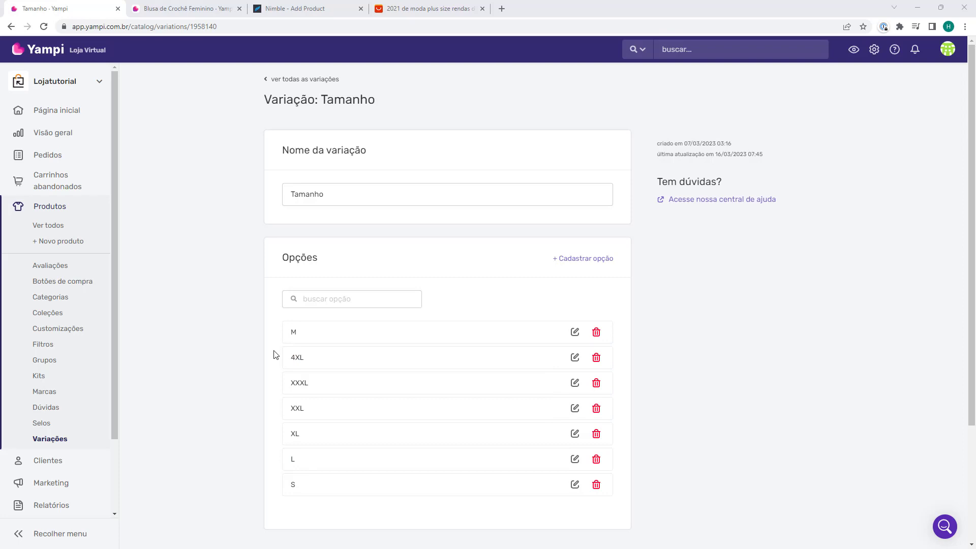
scroll(274, 354, "down", 1)
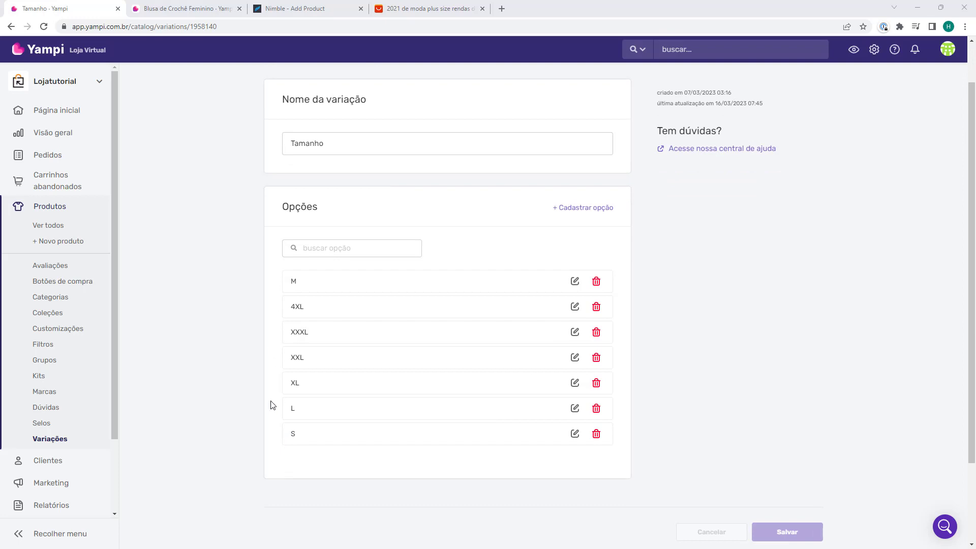
left_click_drag(289, 436, 295, 437)
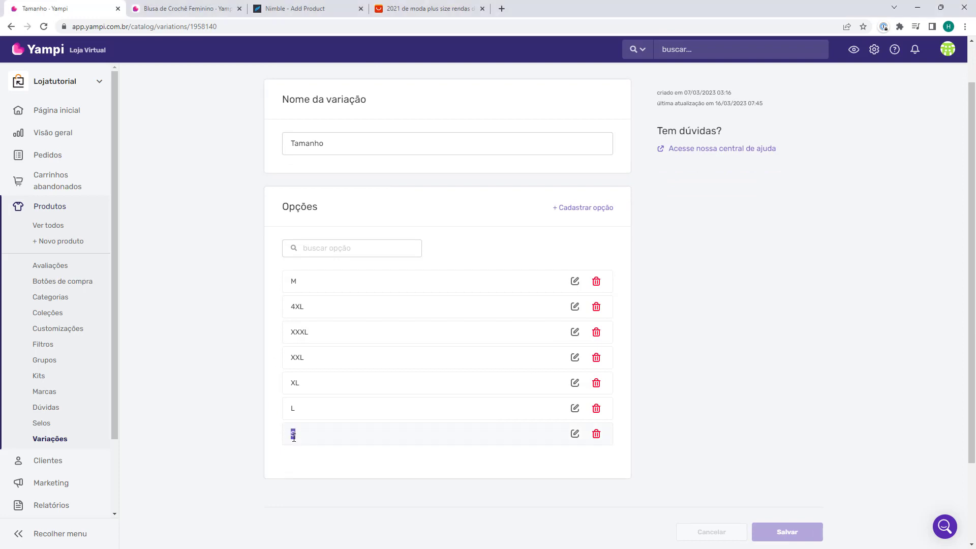
left_click(574, 435)
left_click_drag(398, 148, 348, 152)
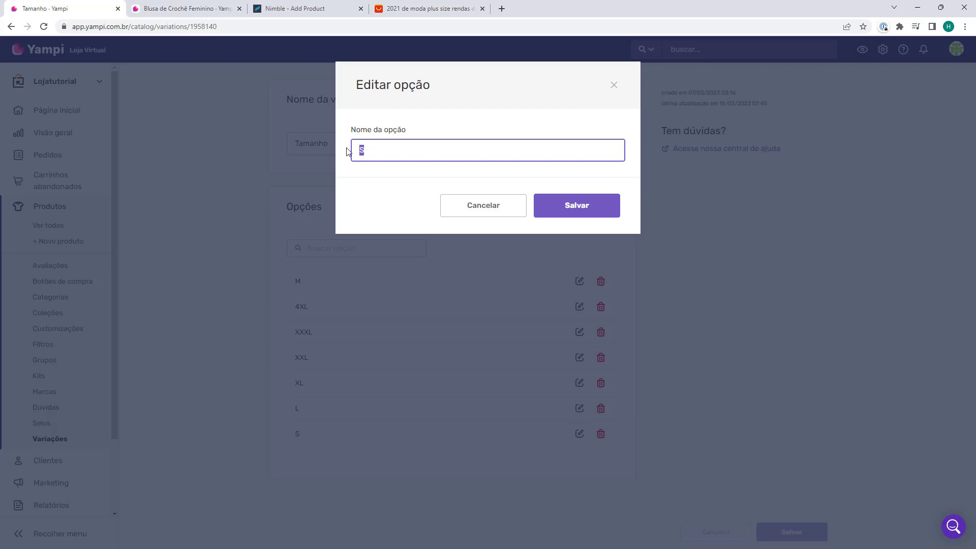
left_click(378, 267)
left_click(579, 434)
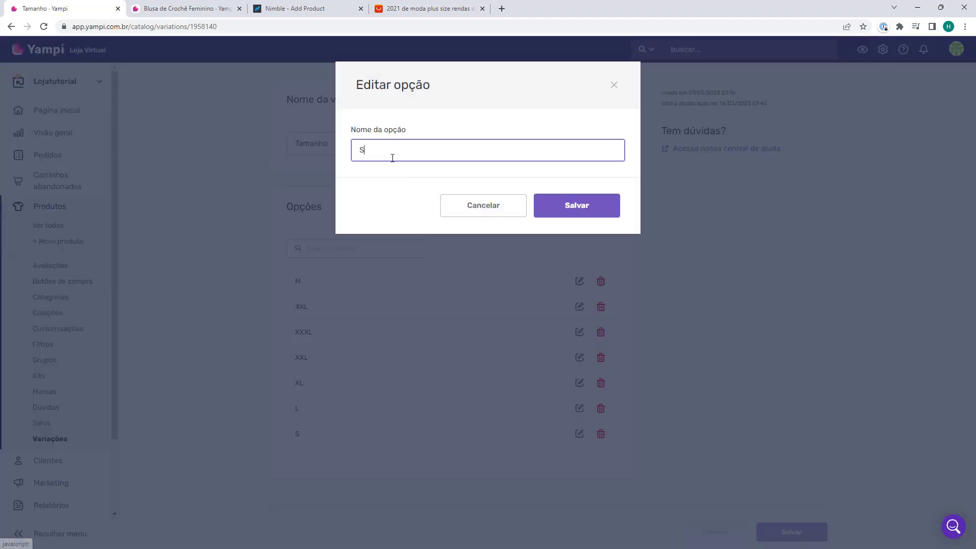
left_click_drag(392, 158, 360, 156)
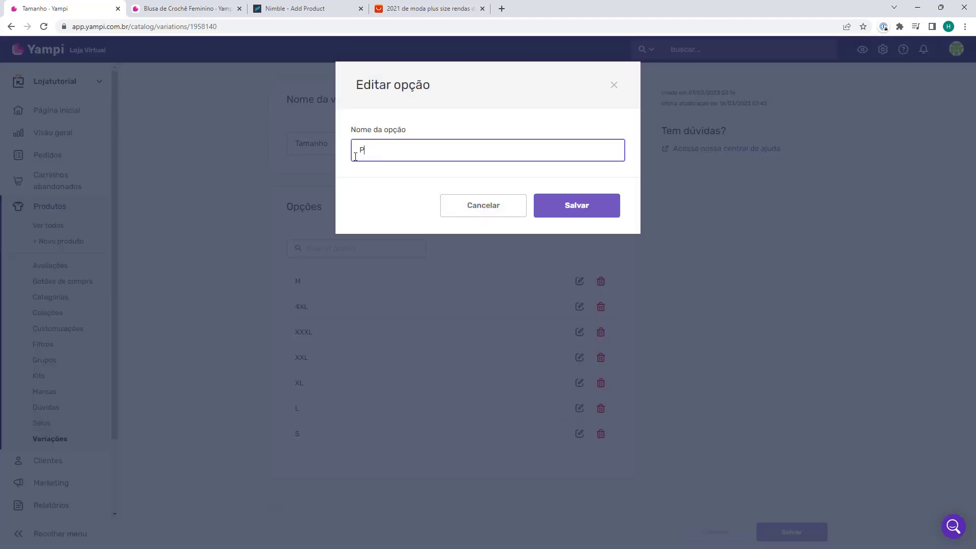
key("Return")
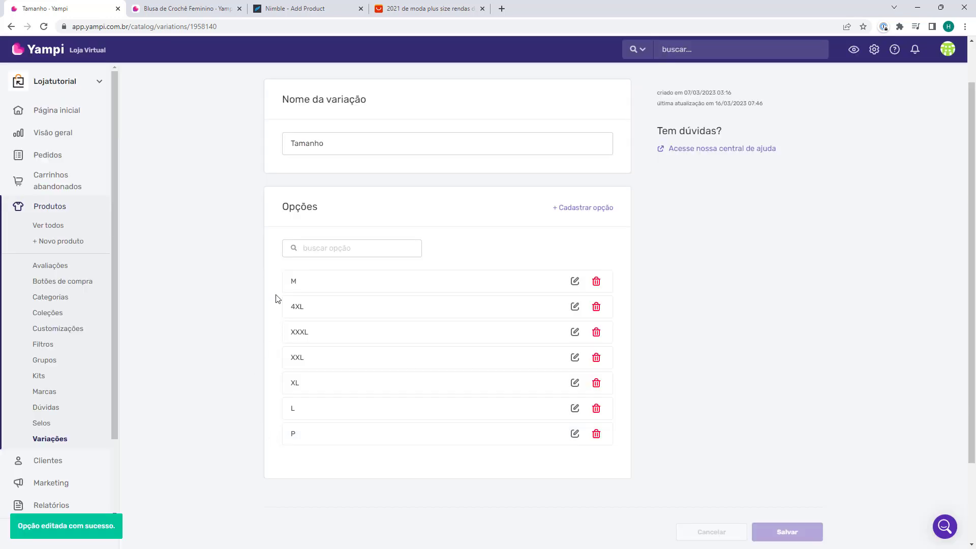
Rename the L option of the Tamanho variation to G and save it.
double_click(296, 282)
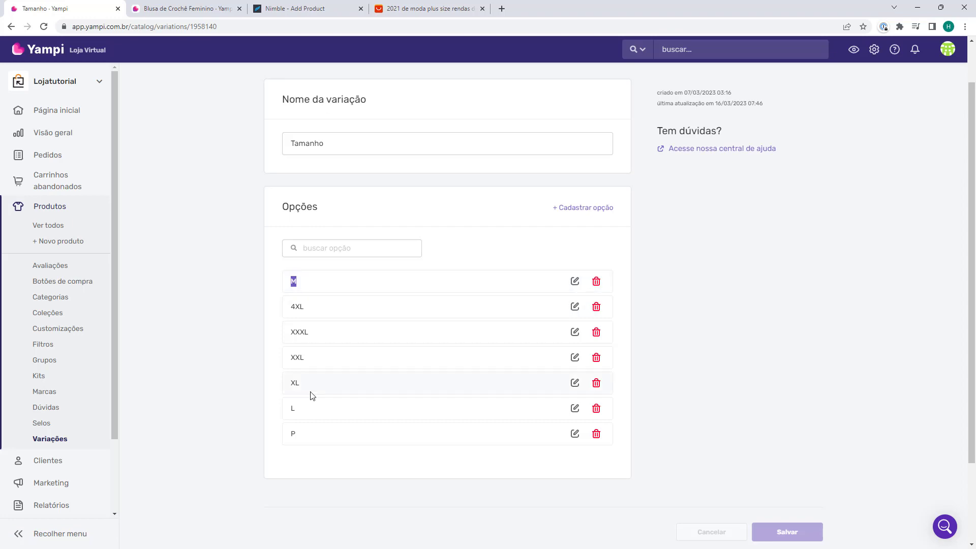
double_click(293, 408)
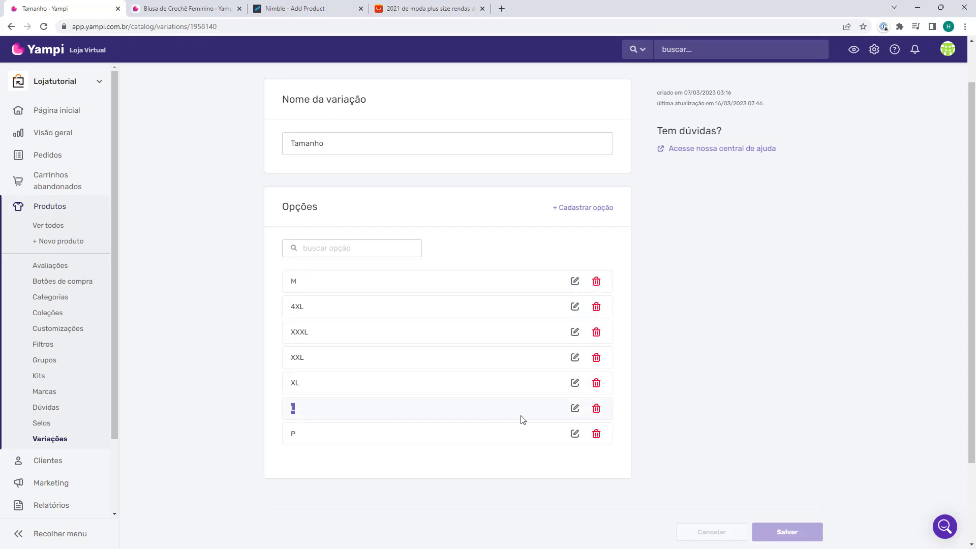
left_click(573, 410)
left_click(390, 148)
key("BackSpace")
type("G")
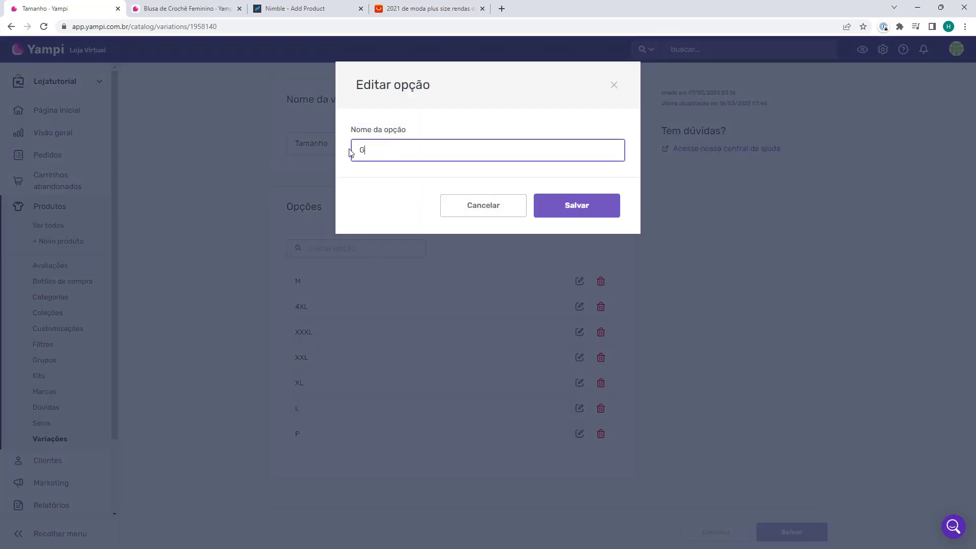
left_click(561, 206)
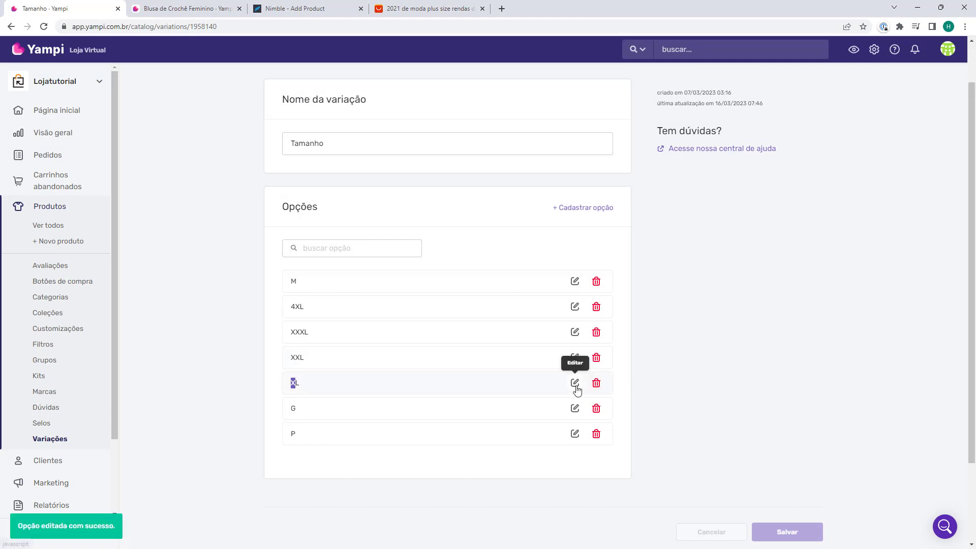
Rename the XL size option to GG and the XXL option to XG, saving each one.
left_click(575, 386)
key("ctrl+a")
type("GG")
left_click(570, 206)
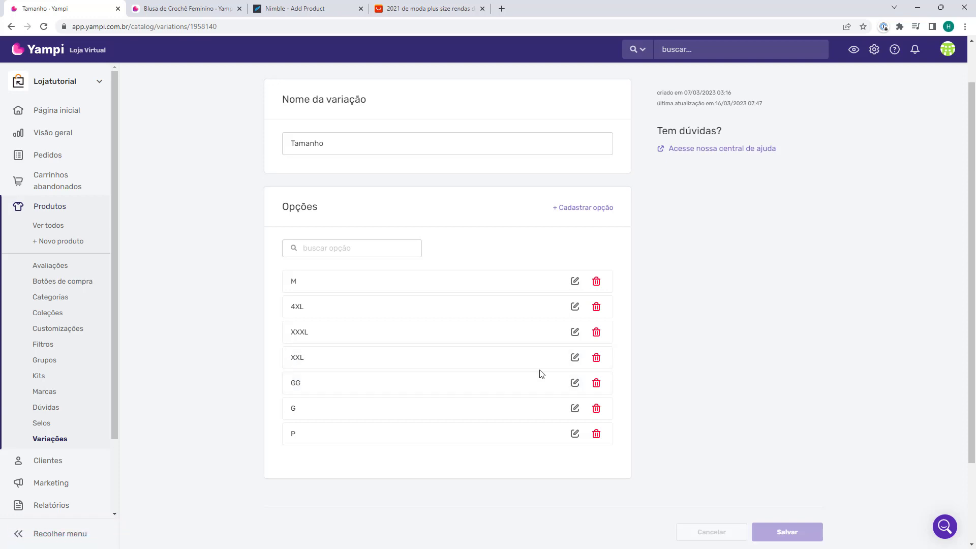
left_click(575, 358)
left_click_drag(406, 154, 364, 158)
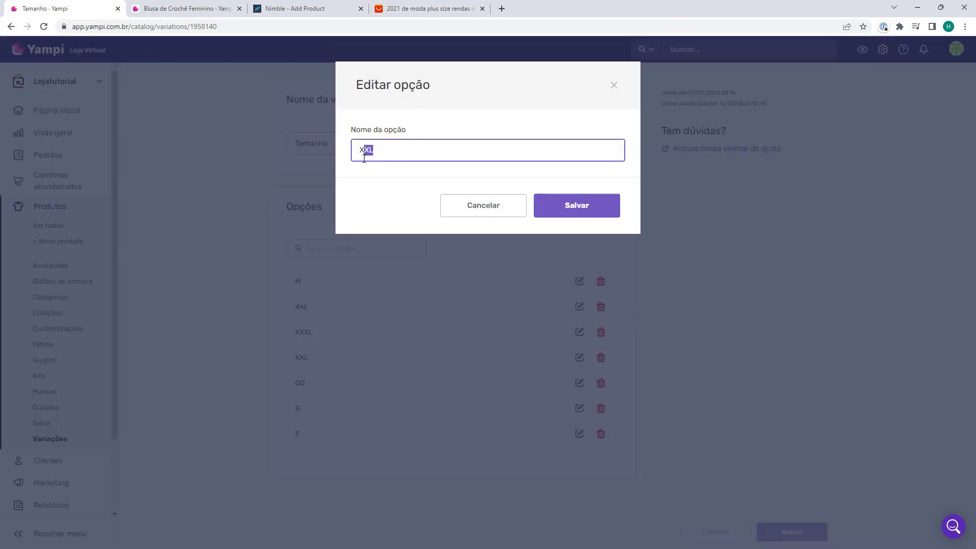
type("G")
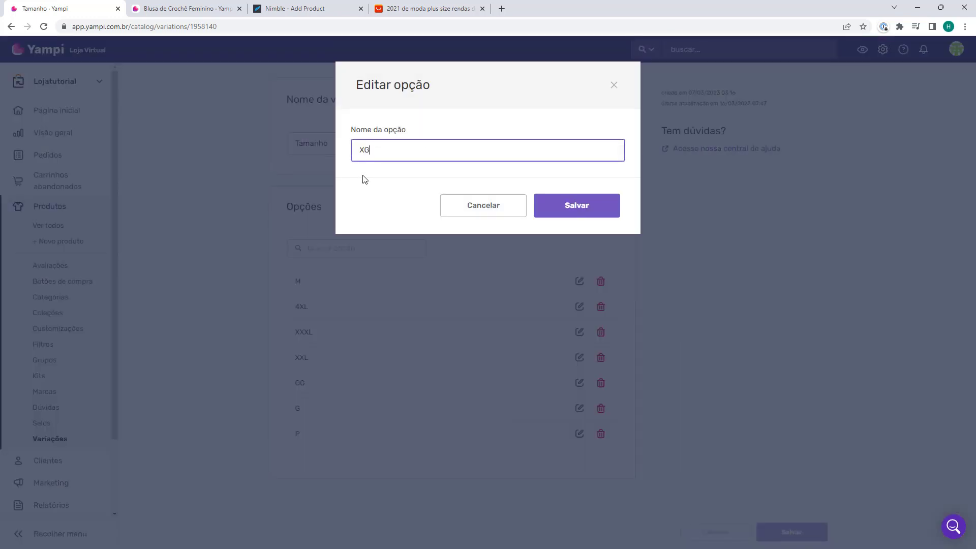
left_click(579, 212)
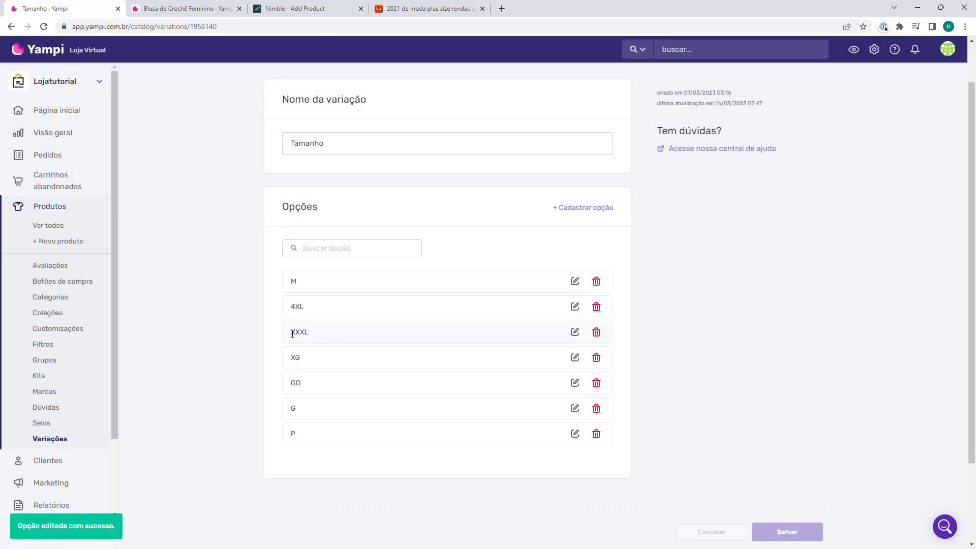
Rename the XXXL option of the Tamanho variation to 3G and save it.
left_click_drag(292, 334, 300, 307)
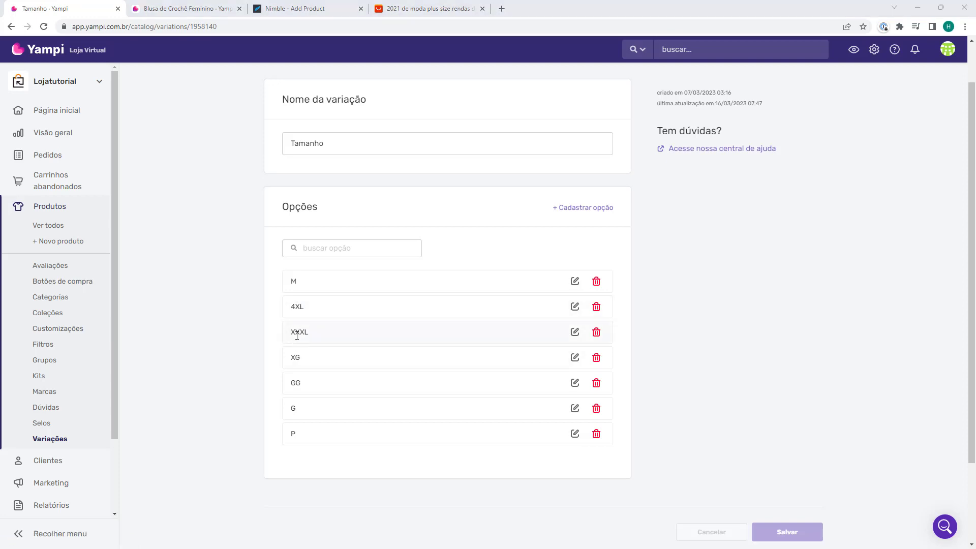
double_click(292, 335)
left_click(296, 337)
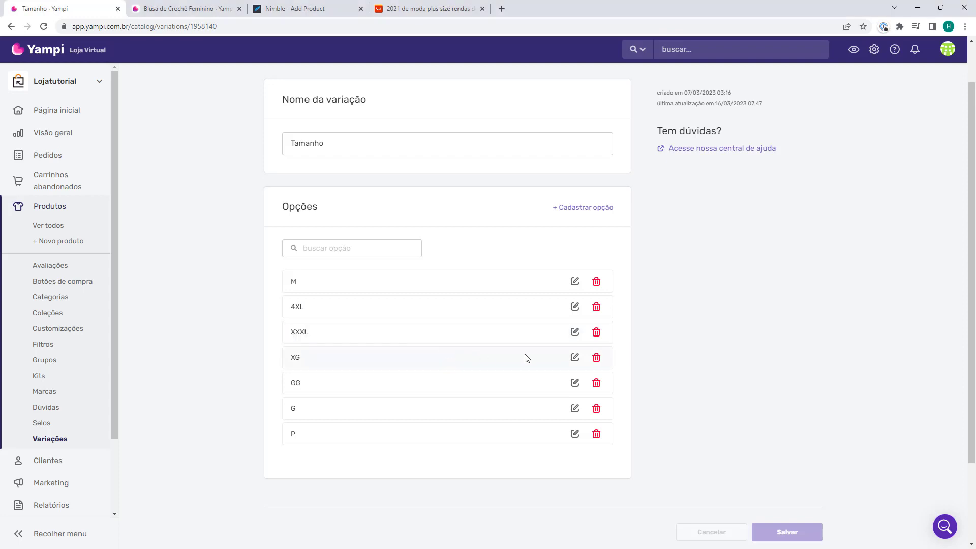
left_click(575, 333)
double_click(381, 157)
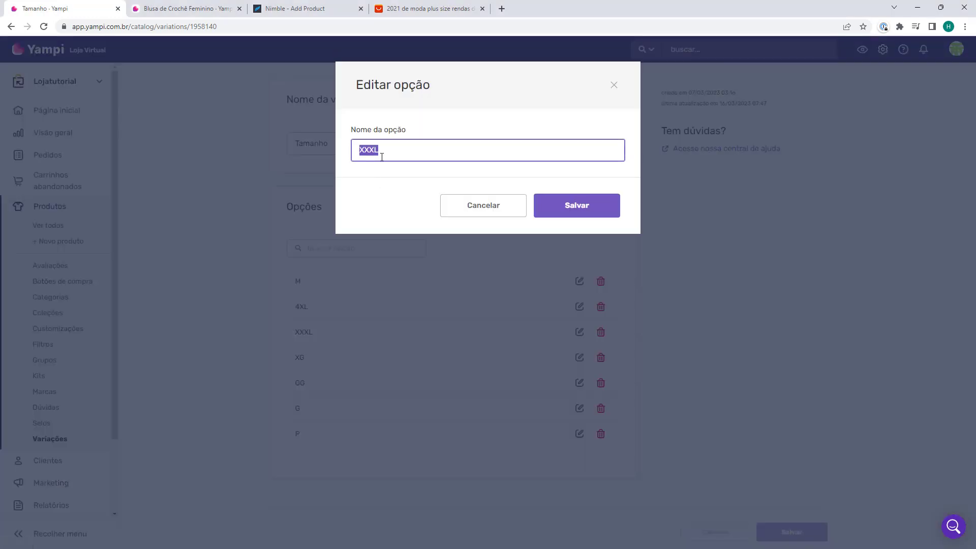
type("3G")
left_click(560, 211)
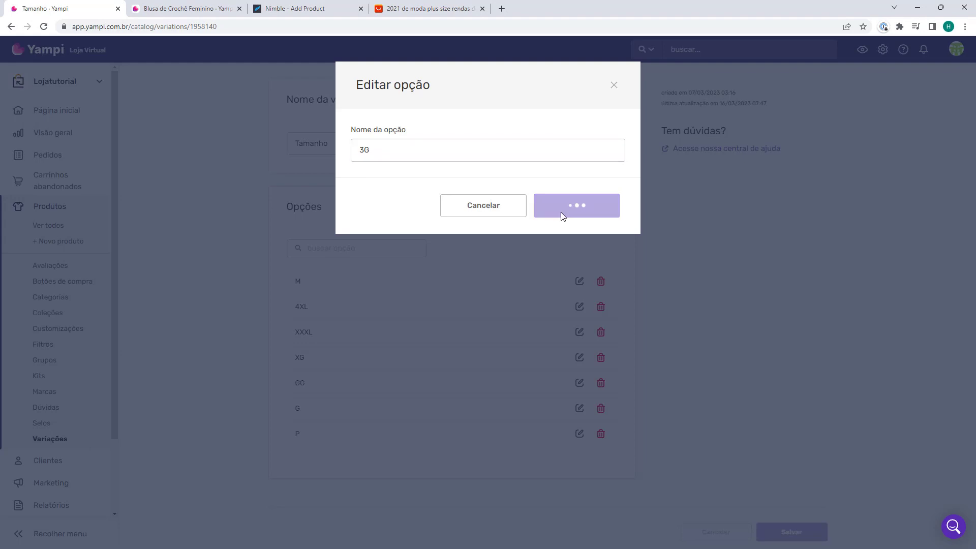
Rename the 4XL option of the Tamanho variation to 4G, save it, and look over the option list.
left_click(575, 307)
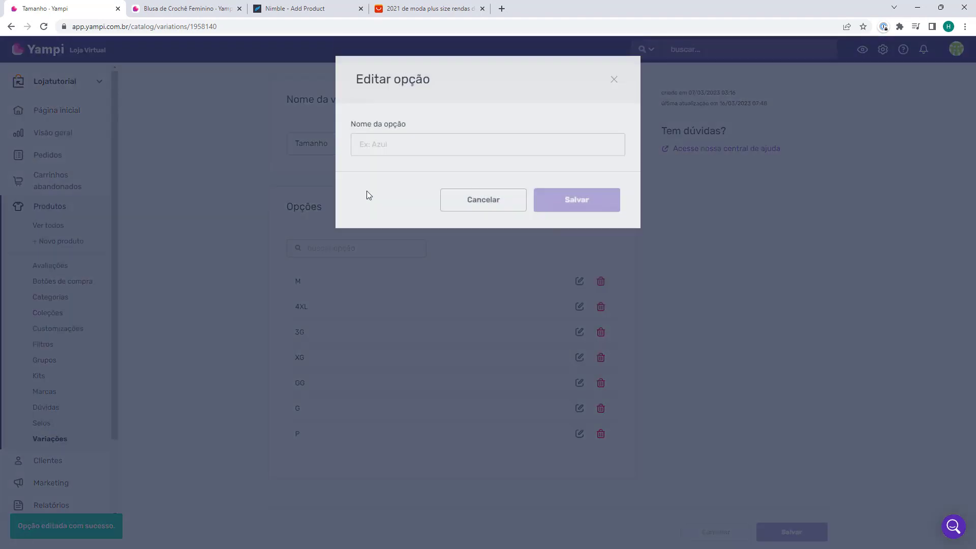
key("ctrl+a")
type("4G")
key("Return")
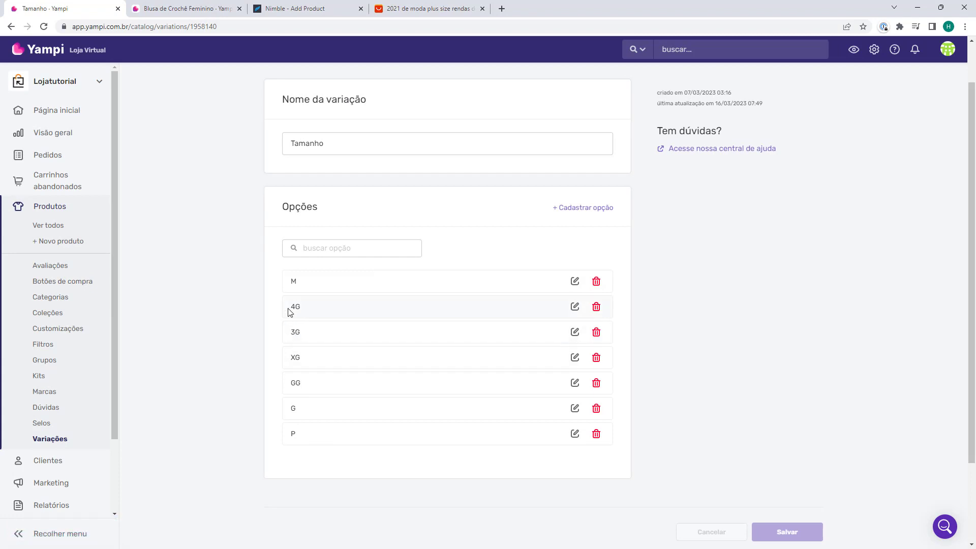
scroll(279, 383, "up", 1)
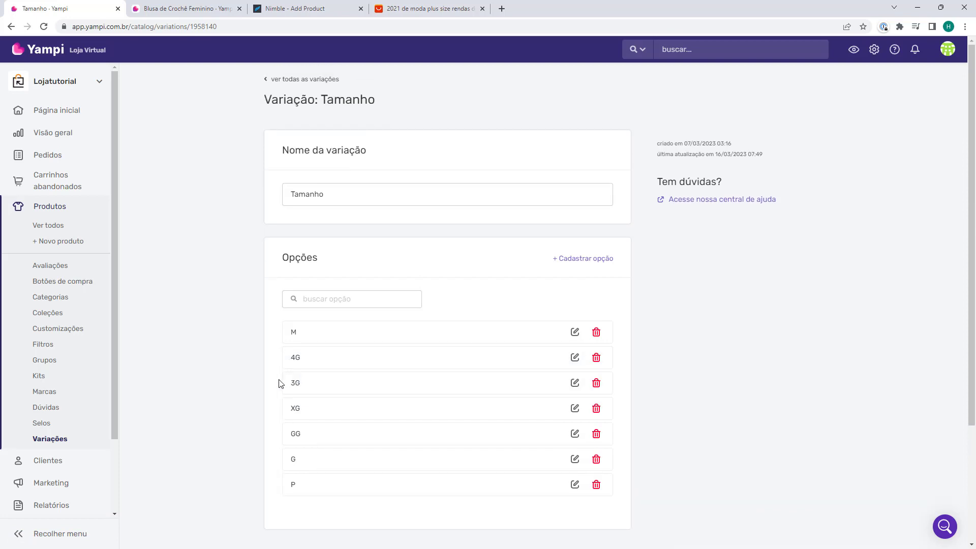
scroll(315, 381, "down", 3)
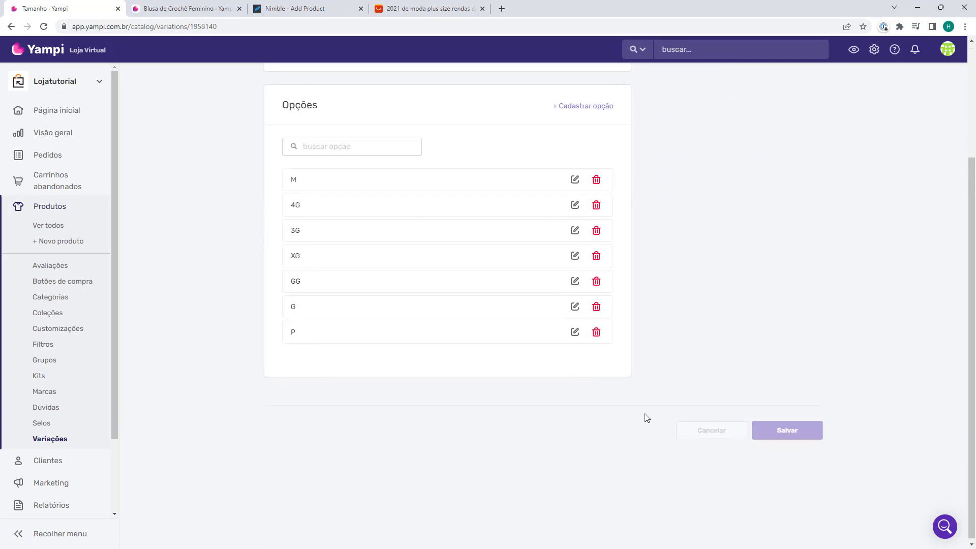
scroll(645, 417, "up", 3)
Reload the blouse's product page in the admin and check the colour and size names in its variants and image sets.
left_click(162, 6)
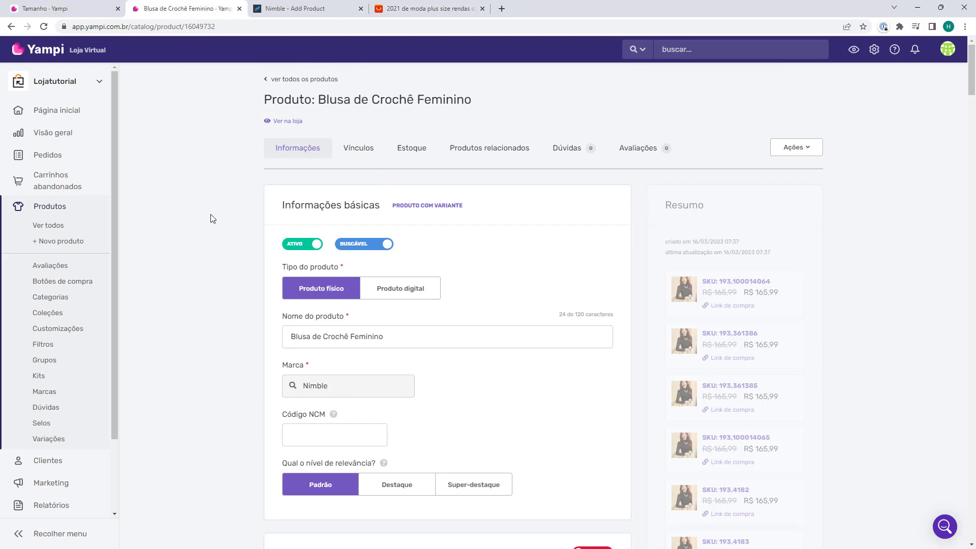
scroll(214, 221, "down", 5)
scroll(214, 221, "down", 12)
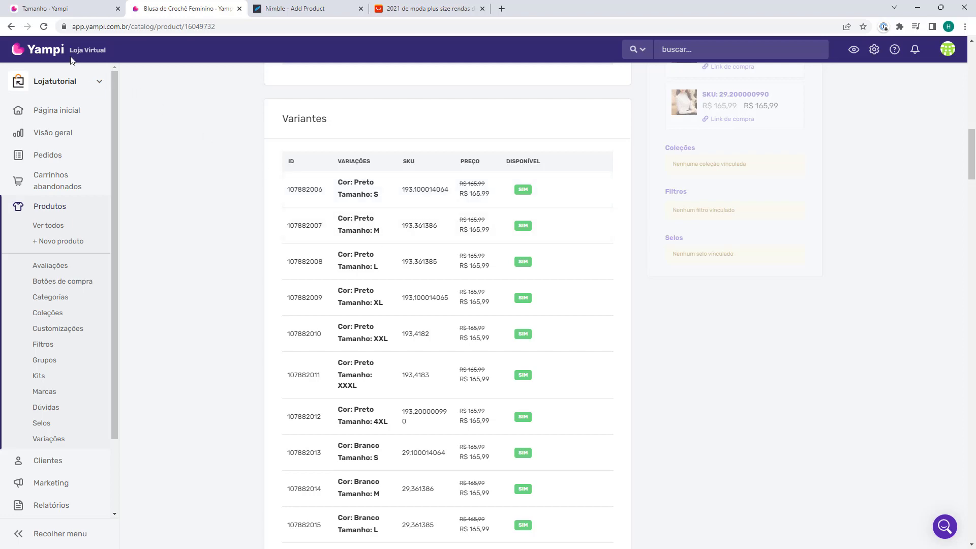
scroll(175, 236, "up", 20)
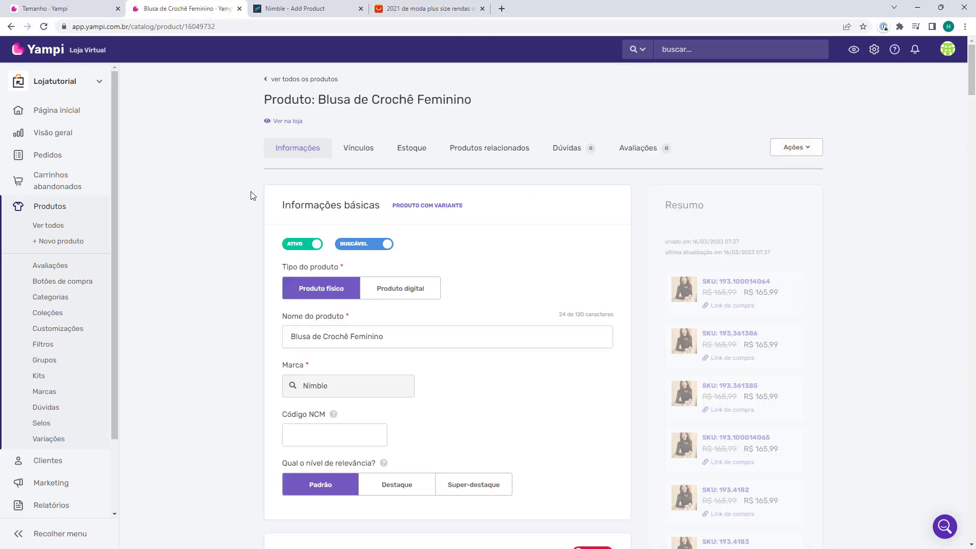
scroll(251, 197, "down", 4)
scroll(270, 198, "down", 13)
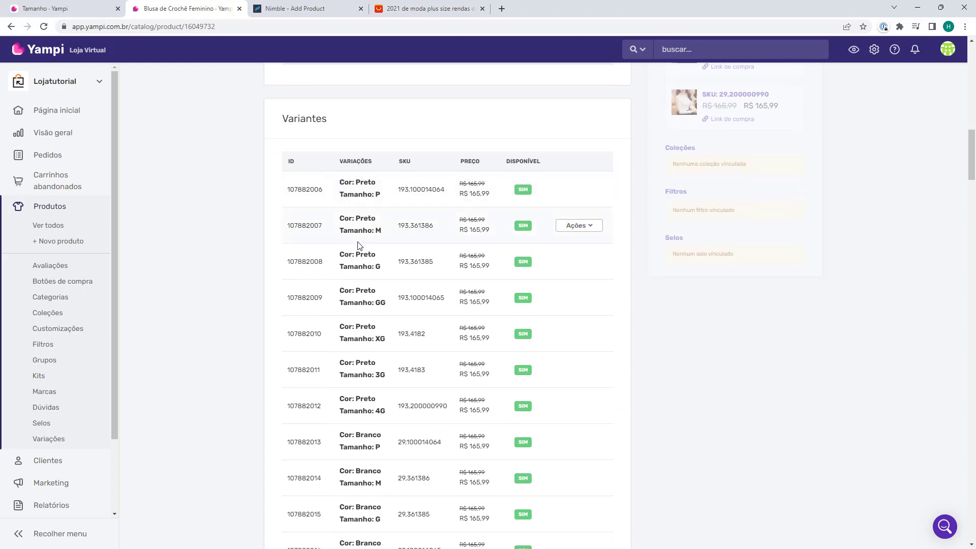
scroll(365, 285, "down", 8)
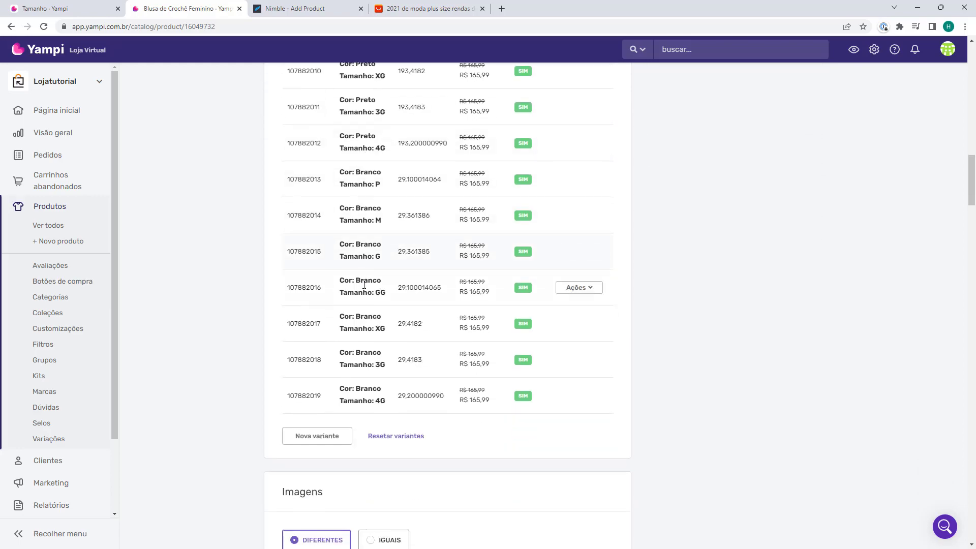
scroll(365, 295, "down", 3)
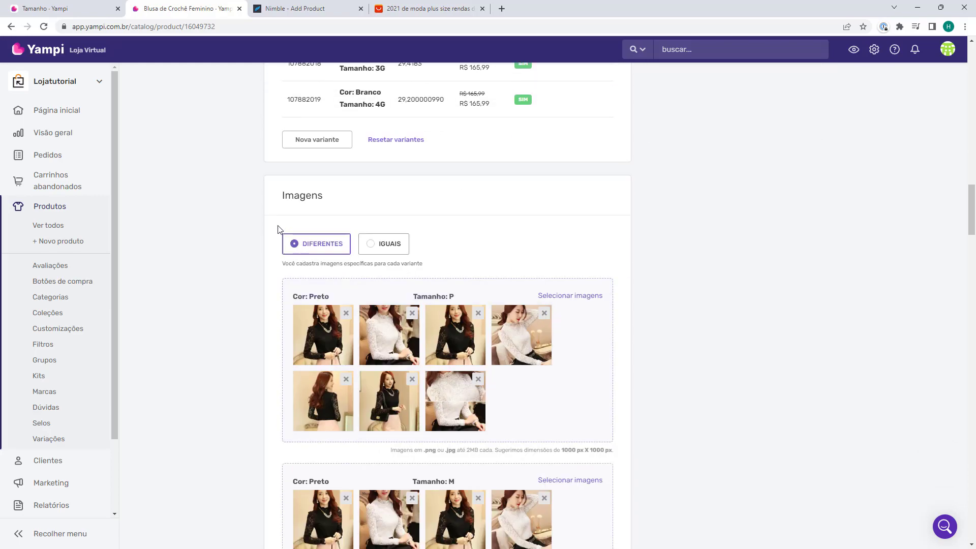
scroll(279, 229, "down", 5)
scroll(279, 229, "down", 20)
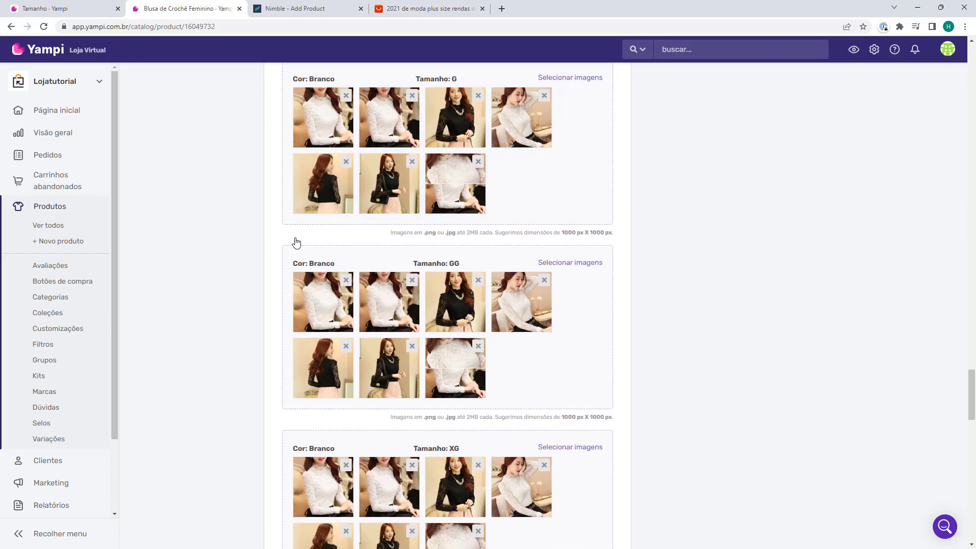
scroll(289, 238, "down", 6)
scroll(279, 242, "up", 20)
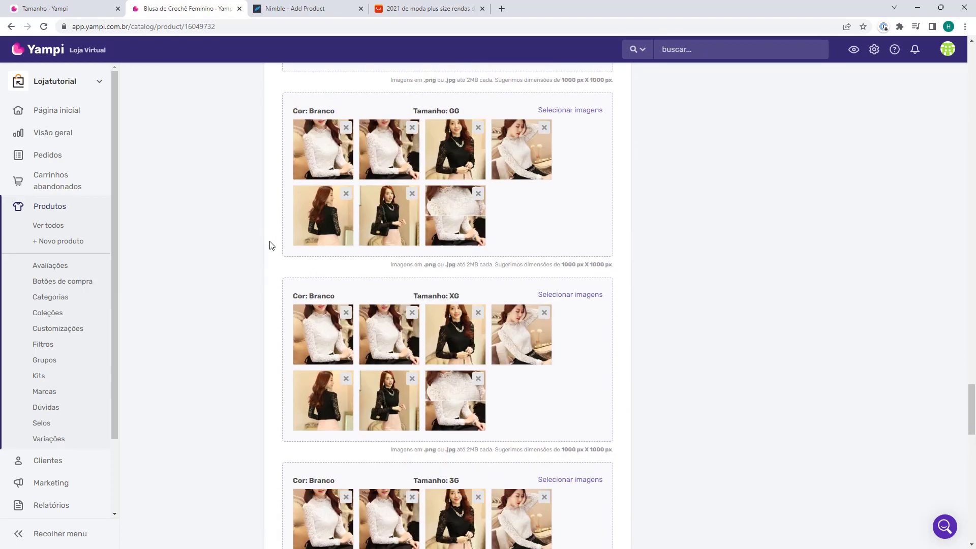
scroll(269, 246, "up", 20)
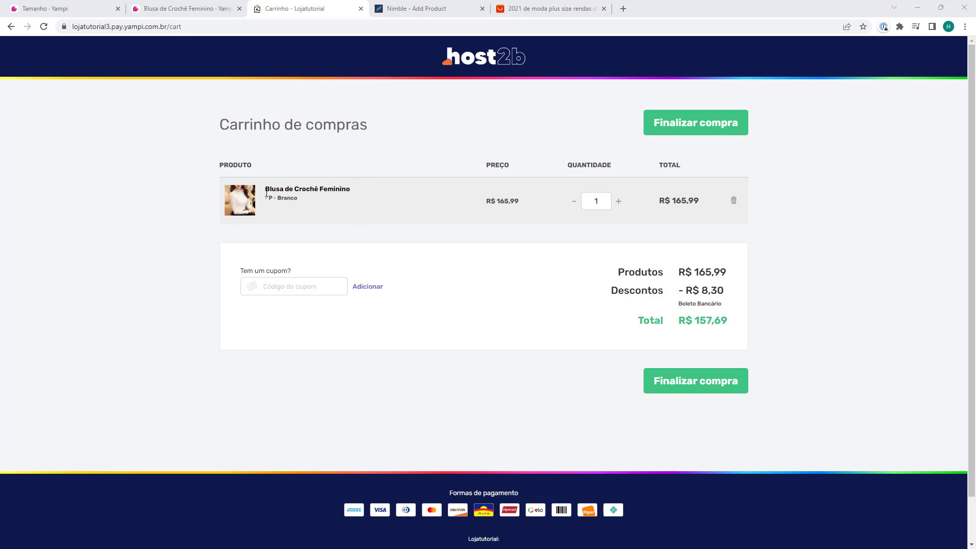
Check the blouse's size and colour names in the store's shopping cart and return to its product page.
mouse_move(263, 190)
left_mouse_down()
mouse_move(298, 189)
mouse_move(268, 189)
mouse_move(281, 198)
left_mouse_up()
left_click(291, 200)
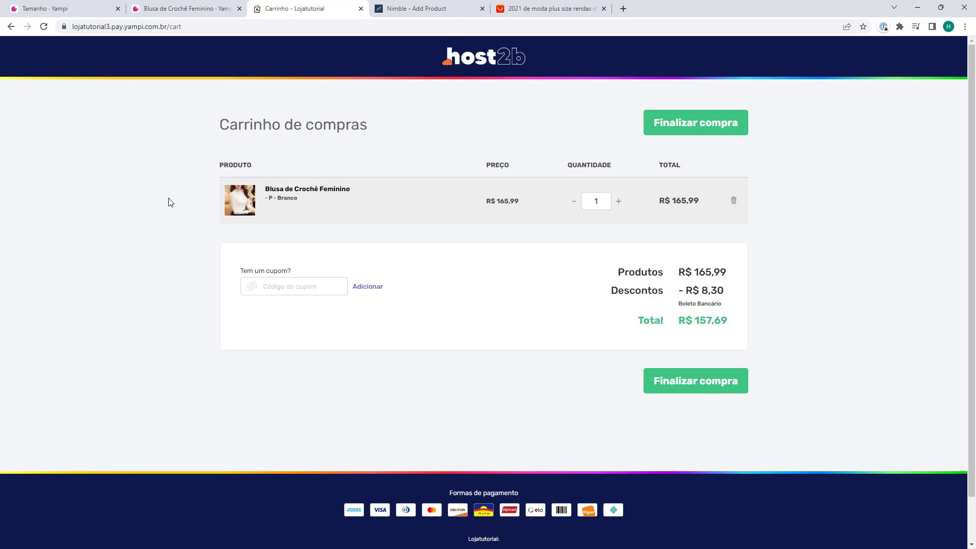
key("alt+Left")
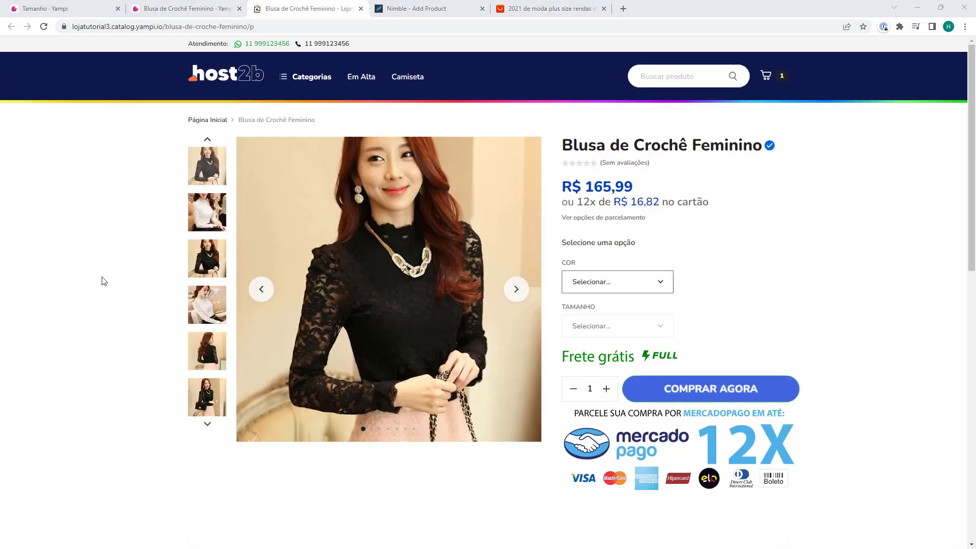